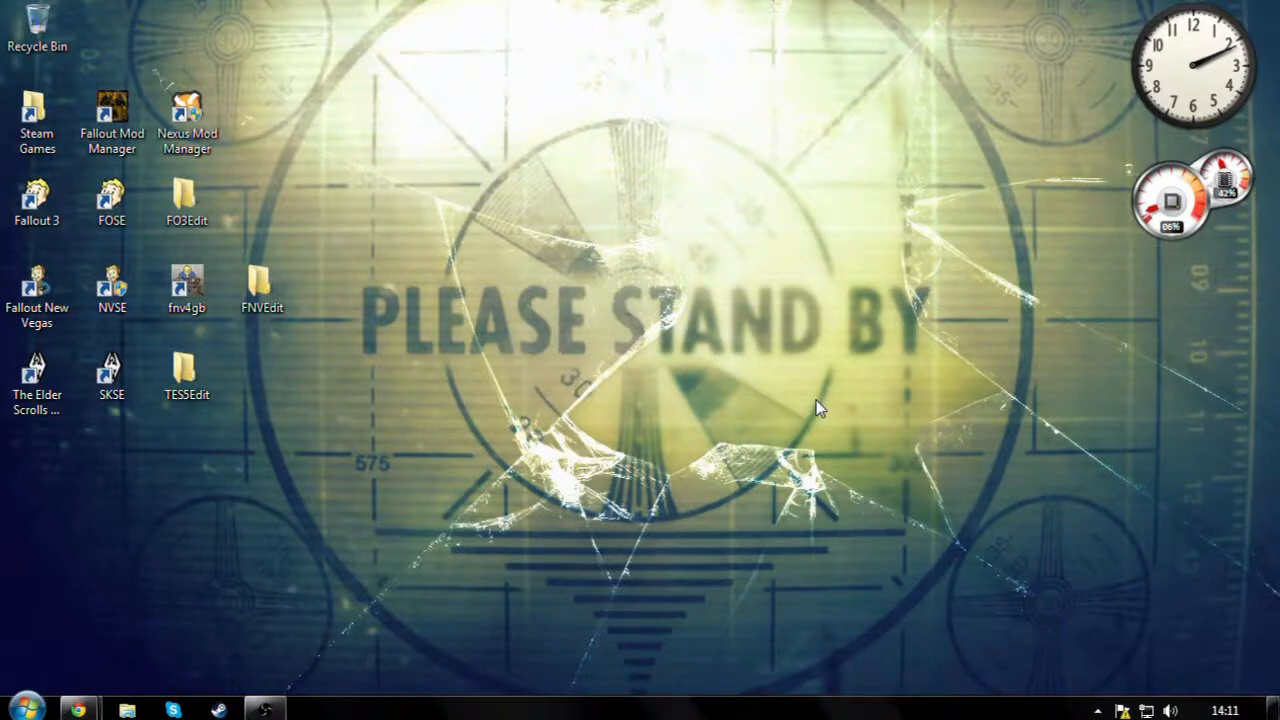
Step: Switch to Chrome, view the Open Broadcaster Software download page, and minimize the browser
mouse_move(78, 709)
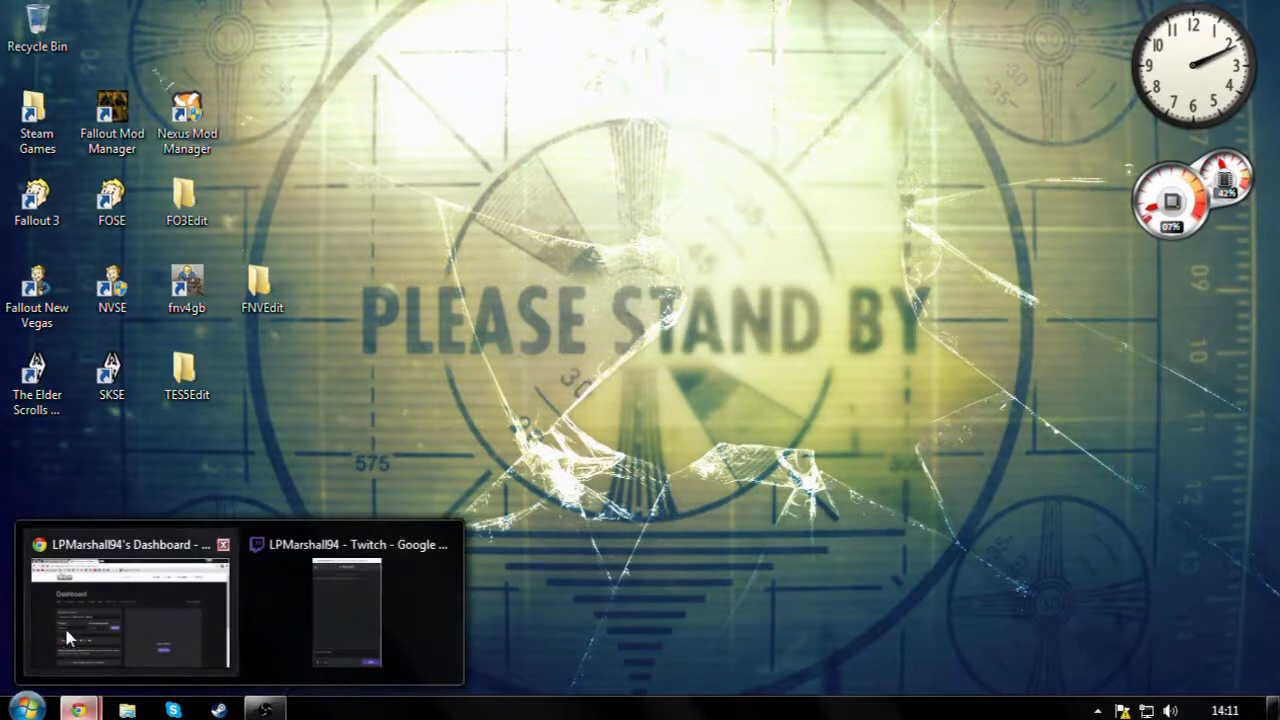
left_click(66, 632)
left_click(212, 9)
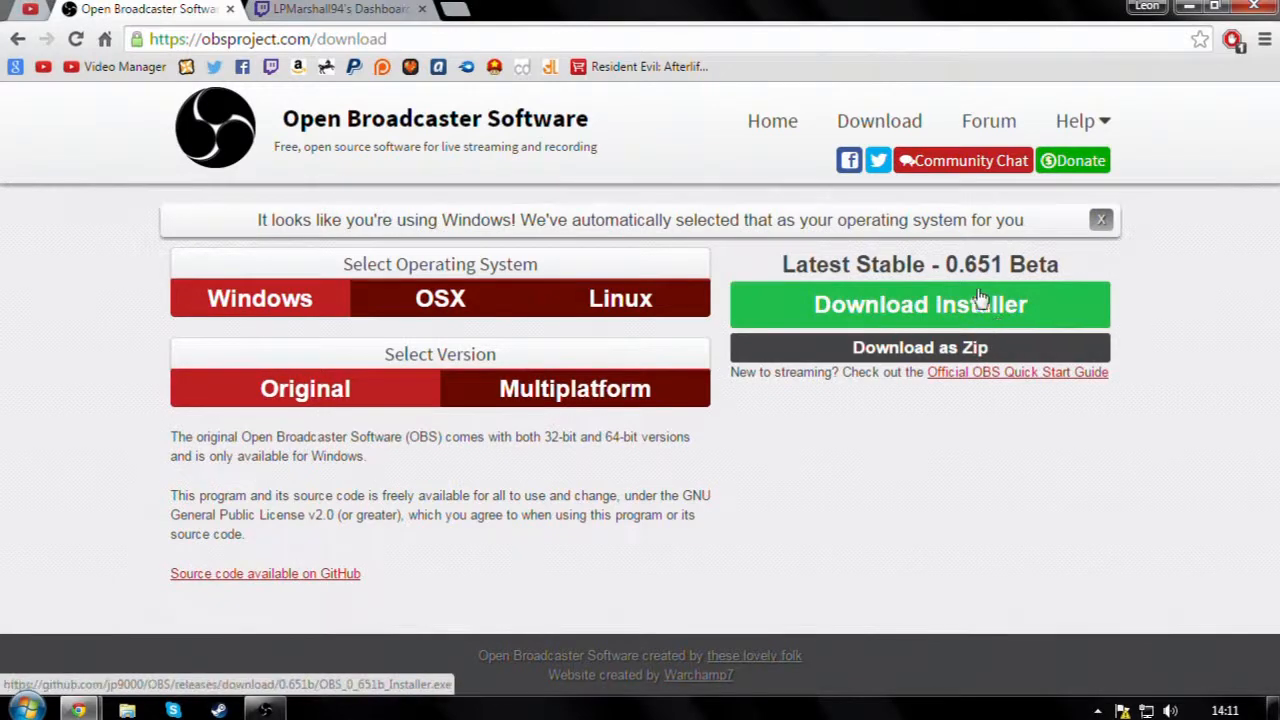
left_click(1193, 7)
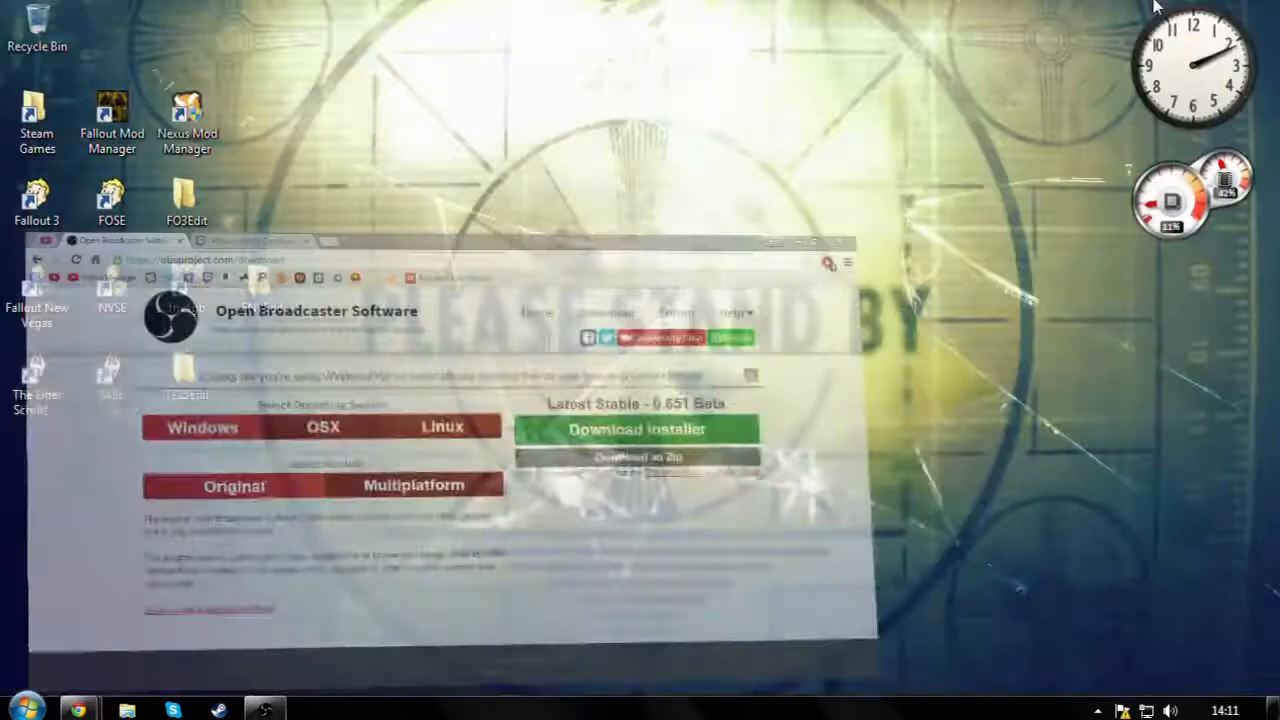
Step: Switch to Open Broadcaster Software and open its settings
left_click(286, 708)
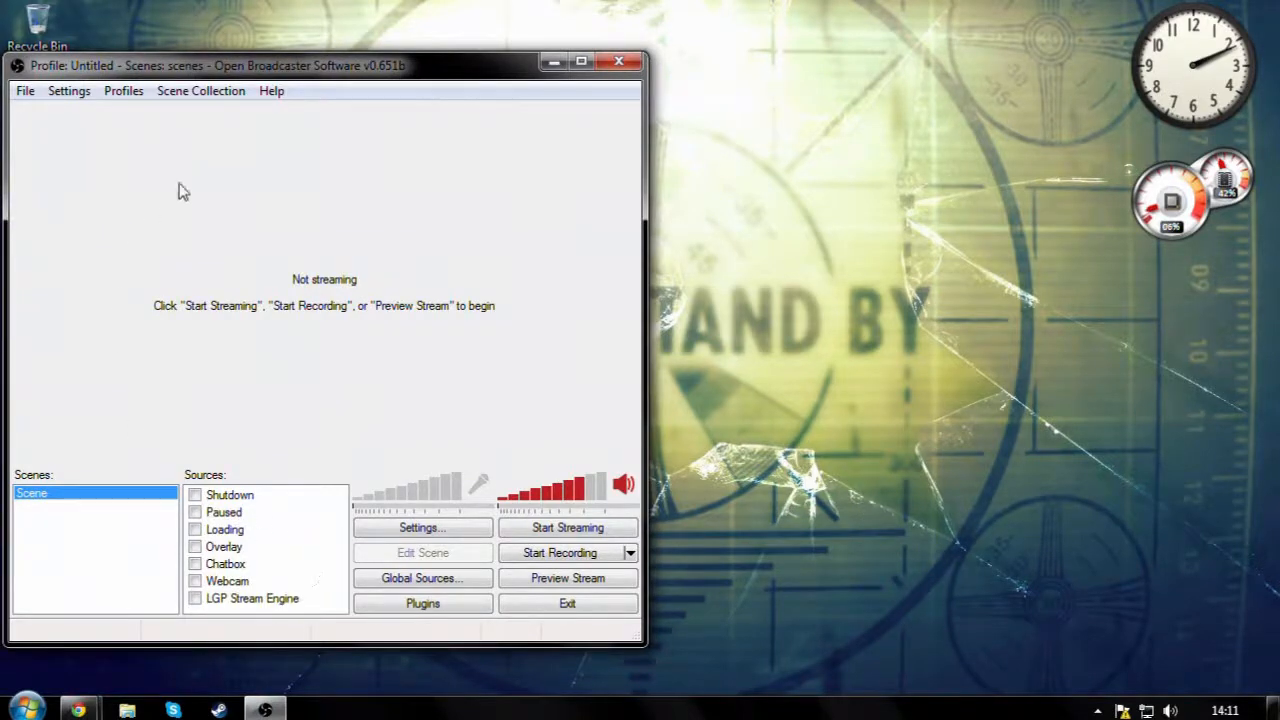
left_click(73, 91)
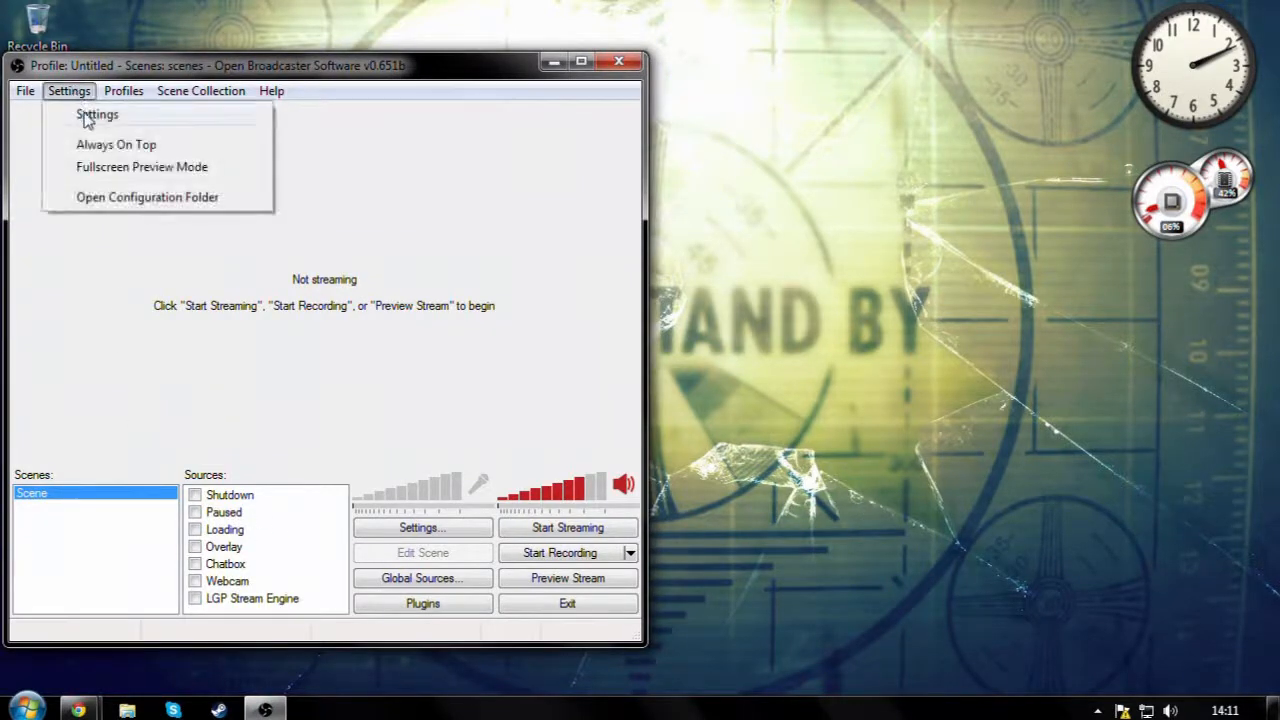
left_click(86, 117)
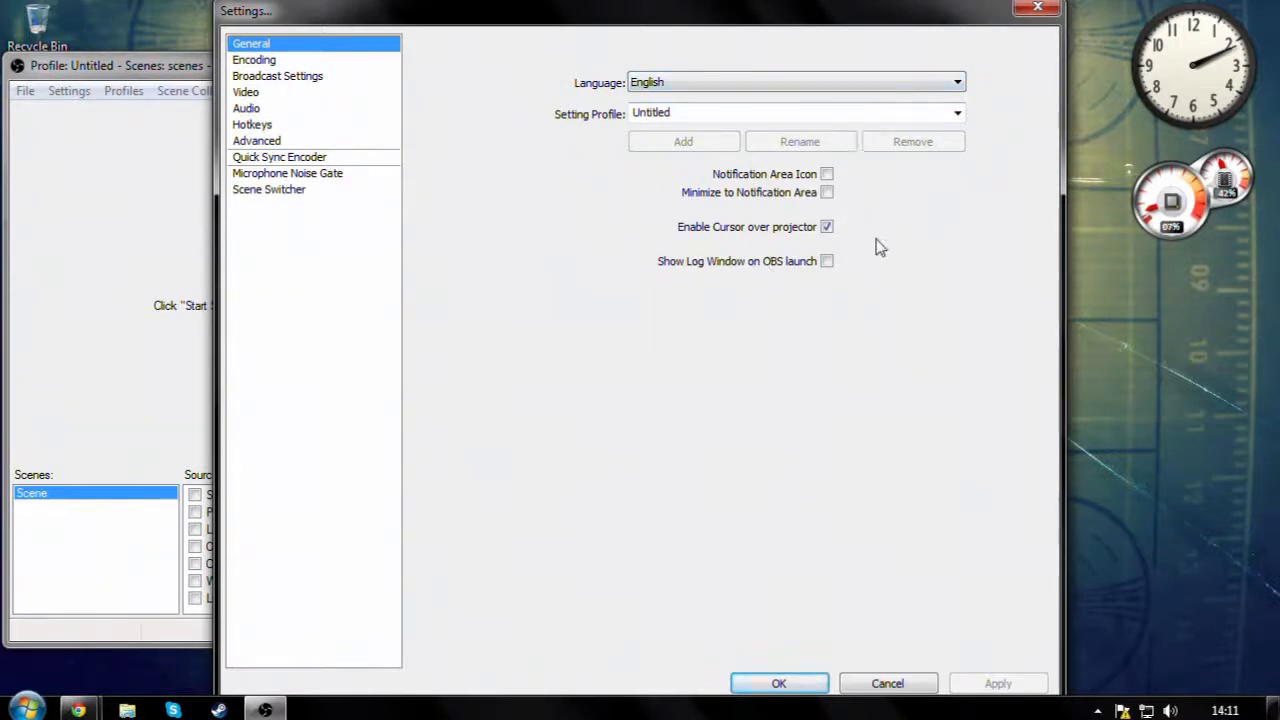
Step: Review the video and audio encoding settings, plus the streaming service and FMS URL server options in the broadcast settings
left_click(266, 62)
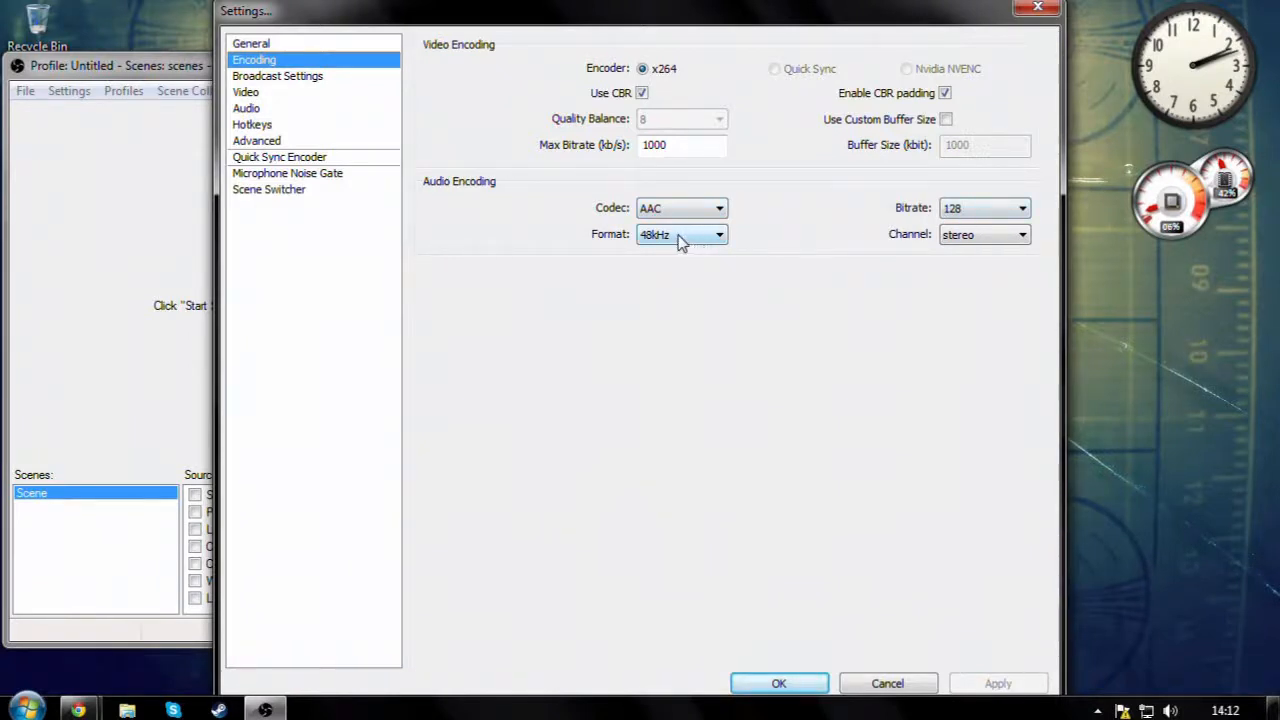
left_click(993, 241)
left_click(306, 82)
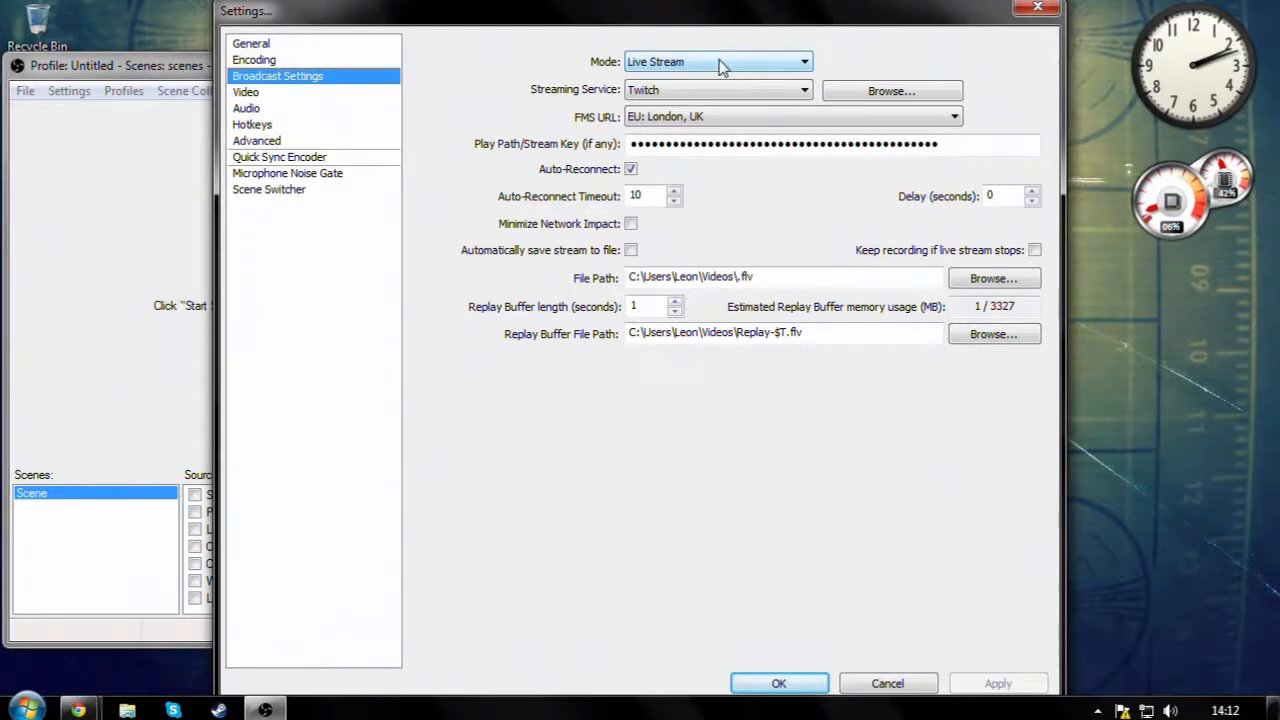
left_click(676, 95)
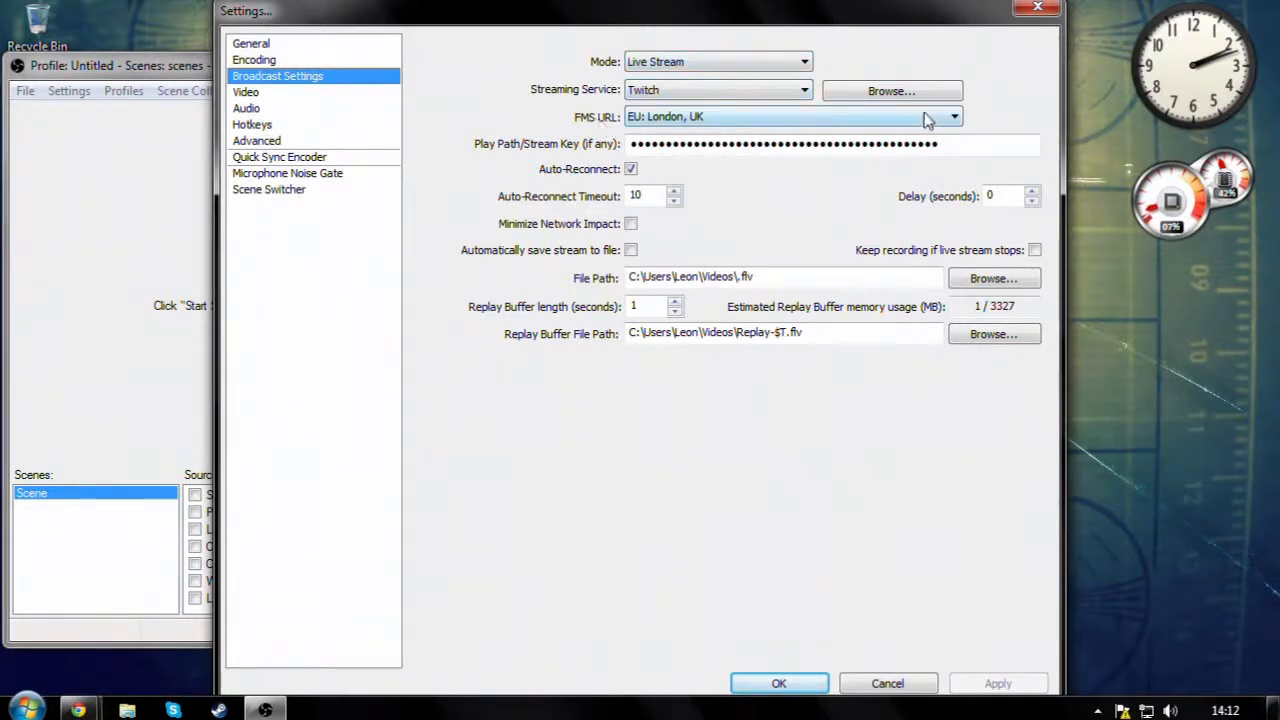
left_click(958, 118)
left_click(957, 118)
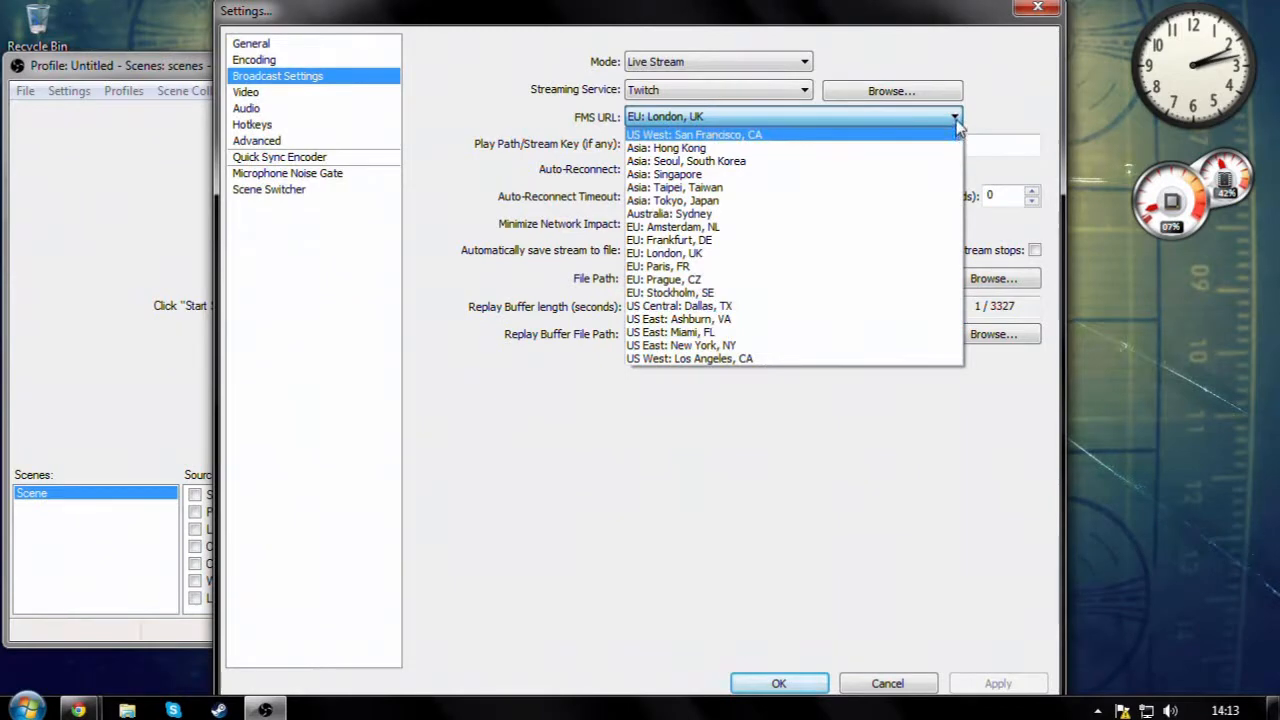
left_click(957, 118)
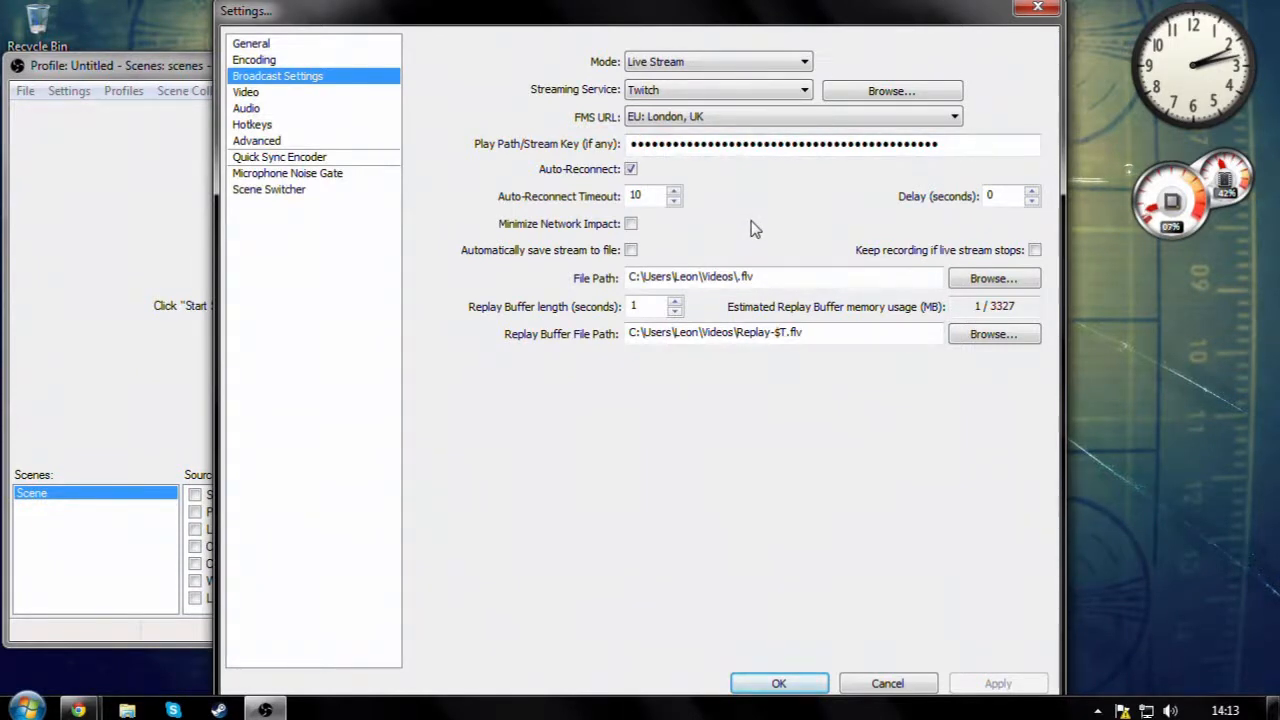
Step: Switch to Chrome, view the Stream Key page of the Twitch dashboard, and return to the Open Broadcaster Software settings
mouse_move(78, 710)
left_click(110, 600)
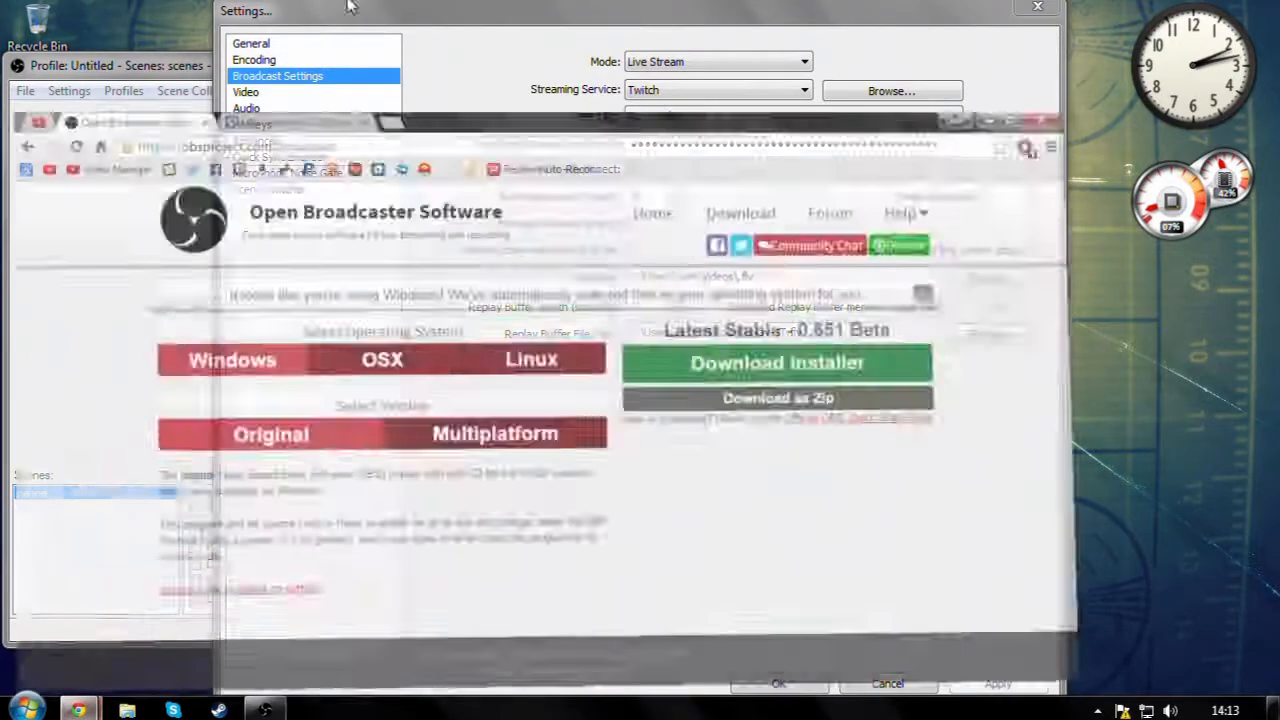
left_click(348, 6)
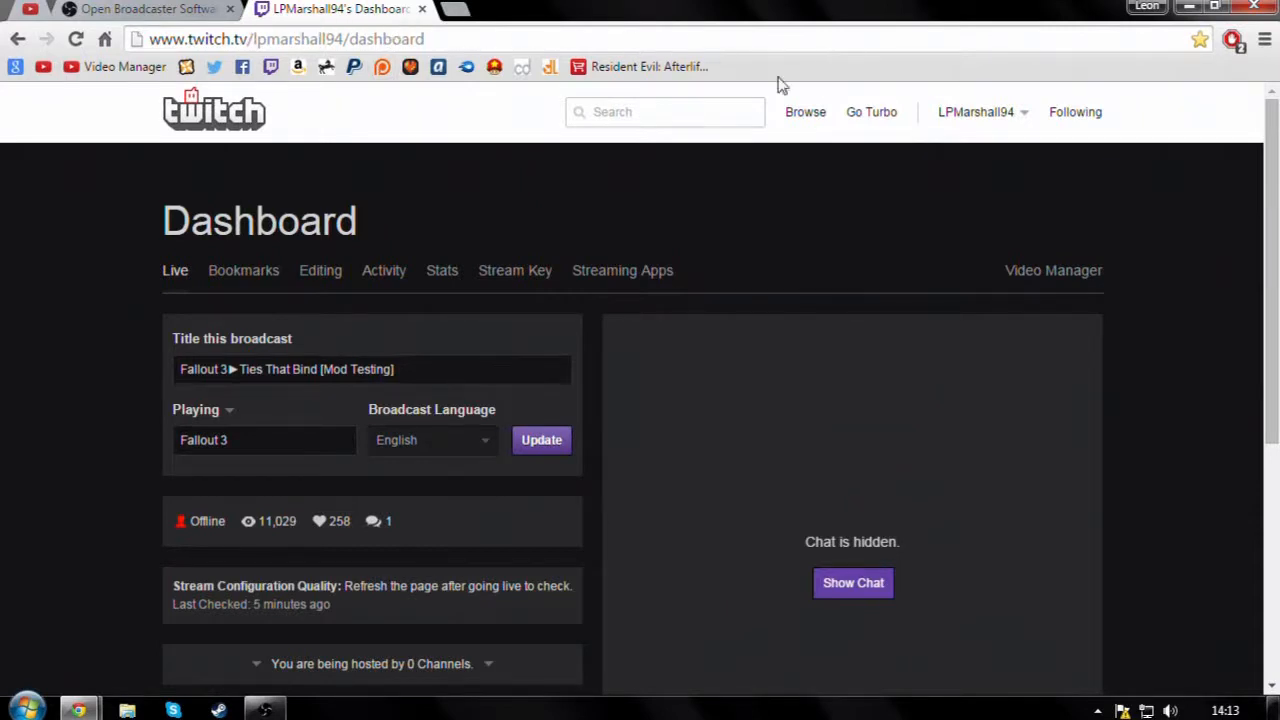
mouse_move(1020, 115)
left_click(533, 272)
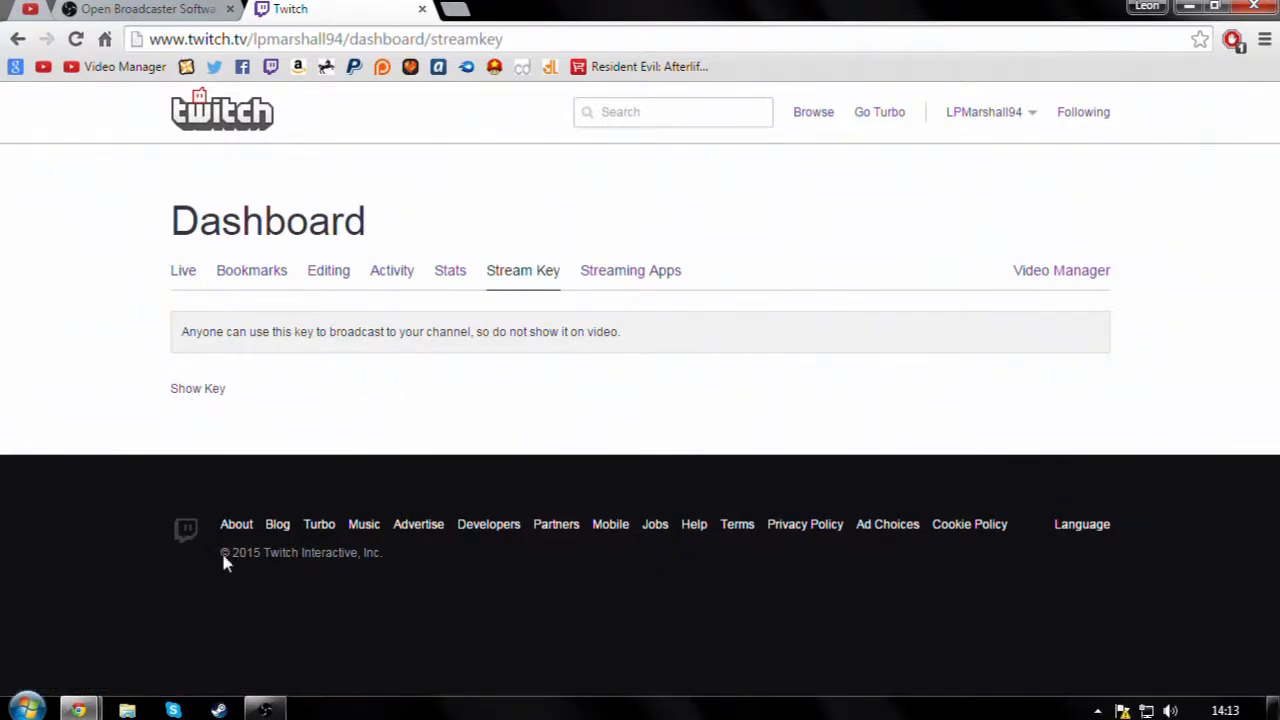
left_click(268, 708)
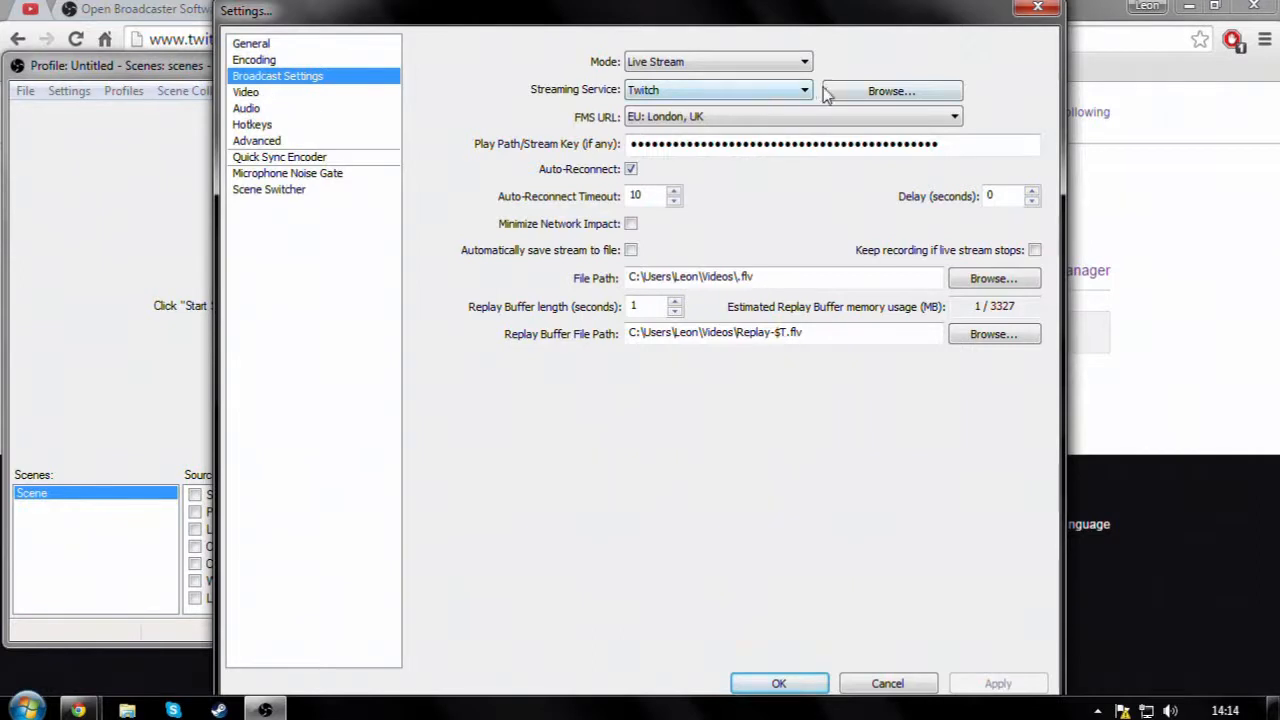
Step: Review the video adapter and the resolution downscale options in the video settings
left_click(257, 93)
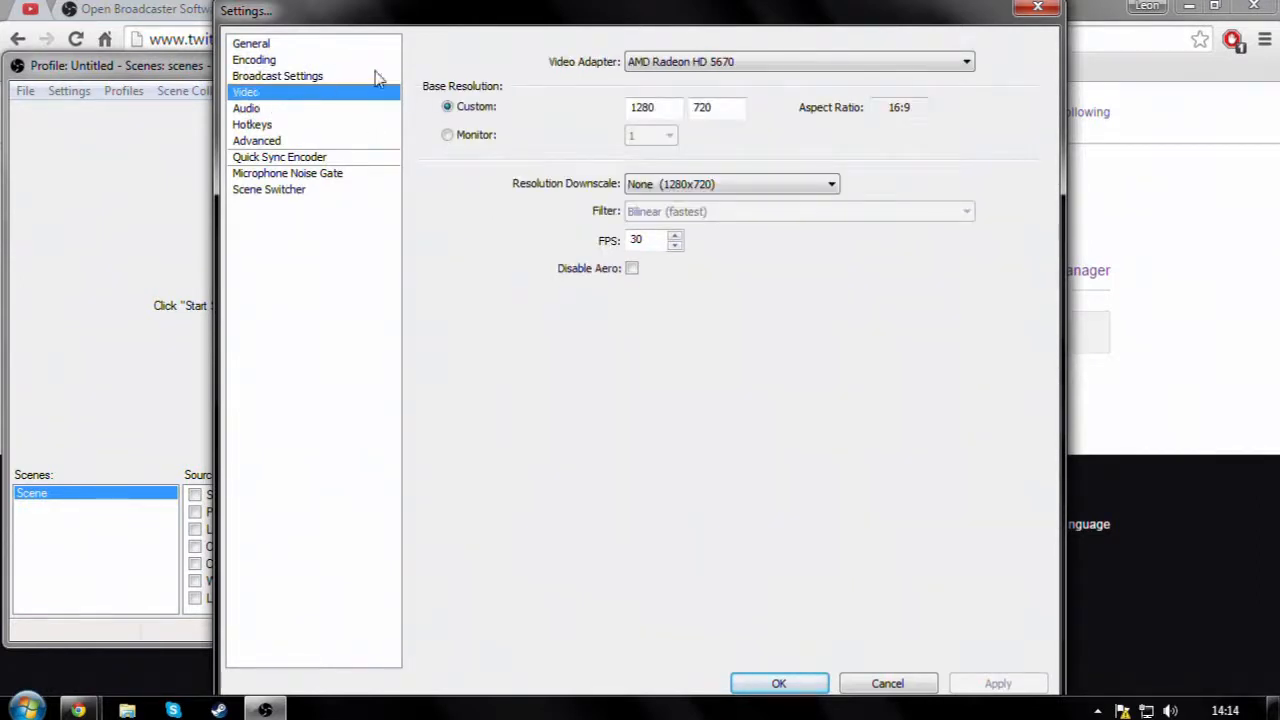
left_click(881, 62)
left_click(875, 61)
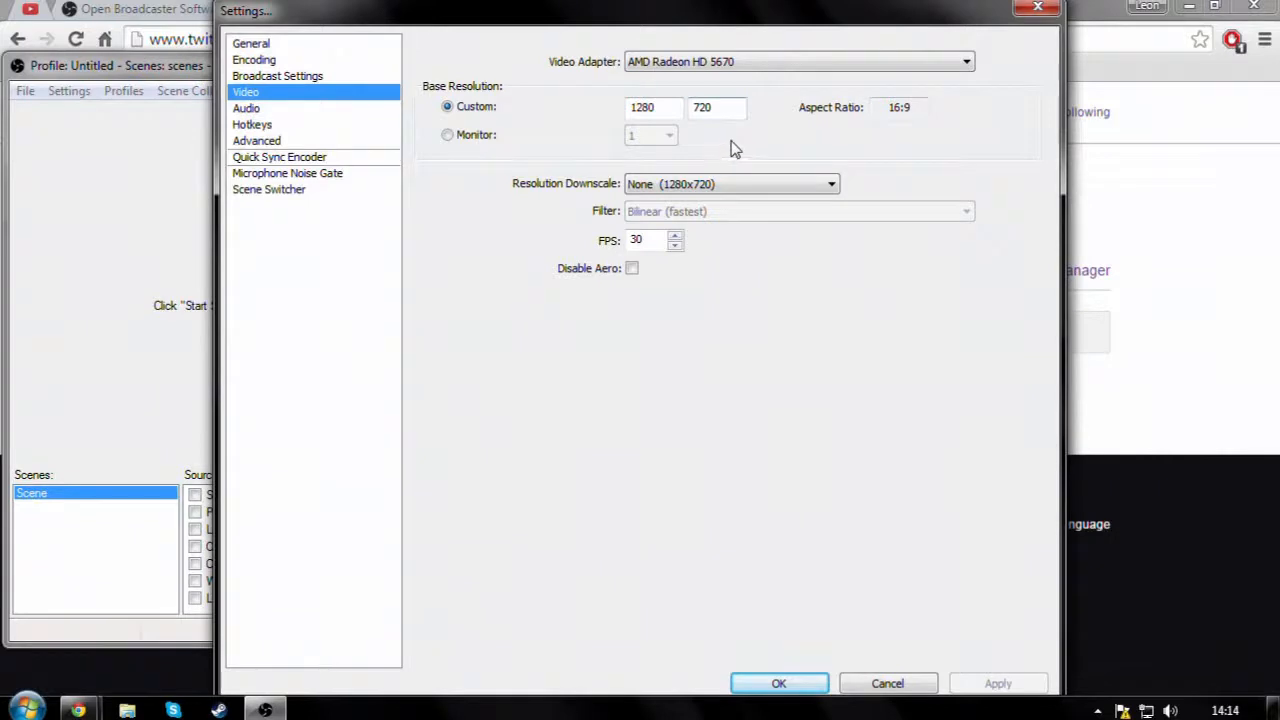
left_click(793, 186)
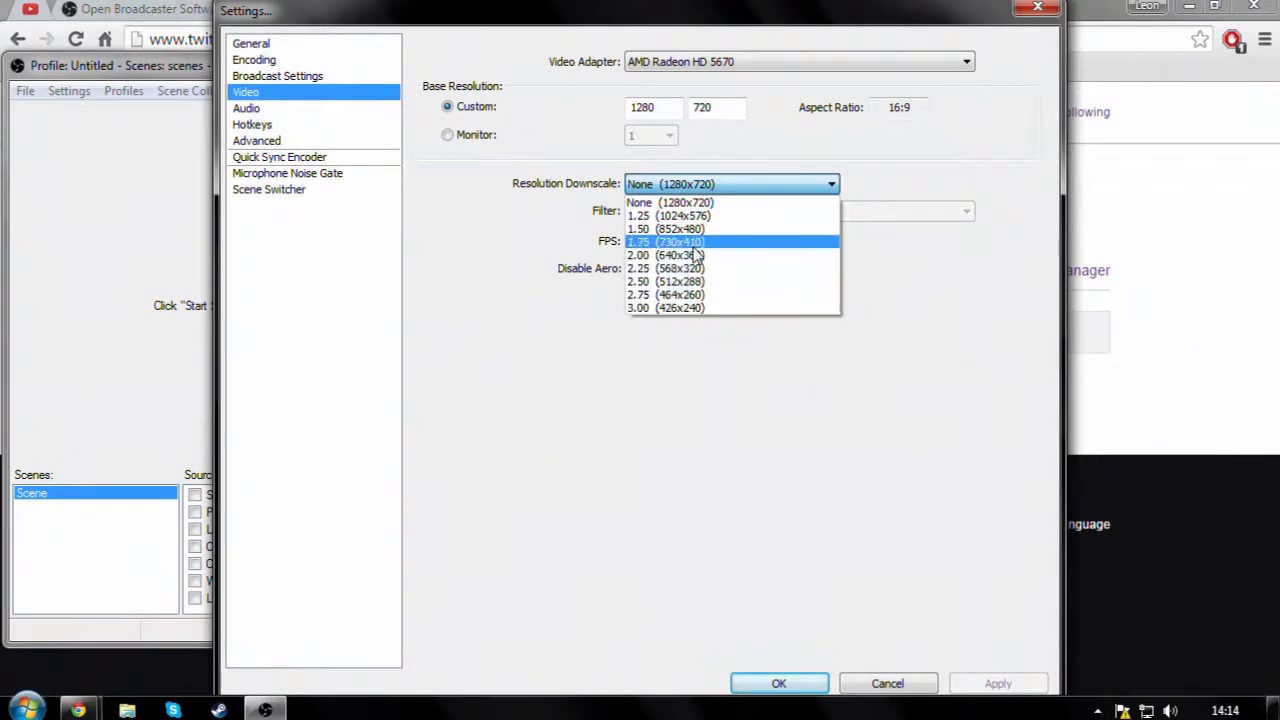
left_click(796, 187)
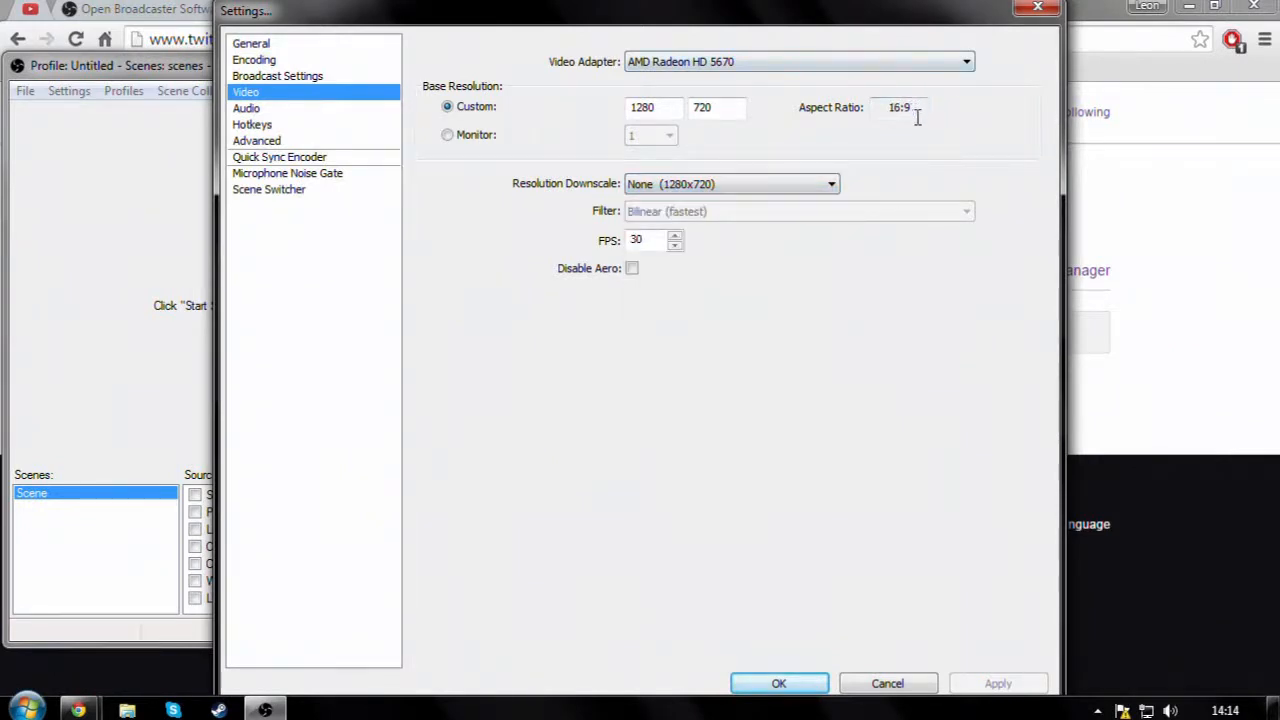
Step: Try a 1.50 (852x480) resolution downscale and restore None (1280x720) without saving the changes
left_click(765, 189)
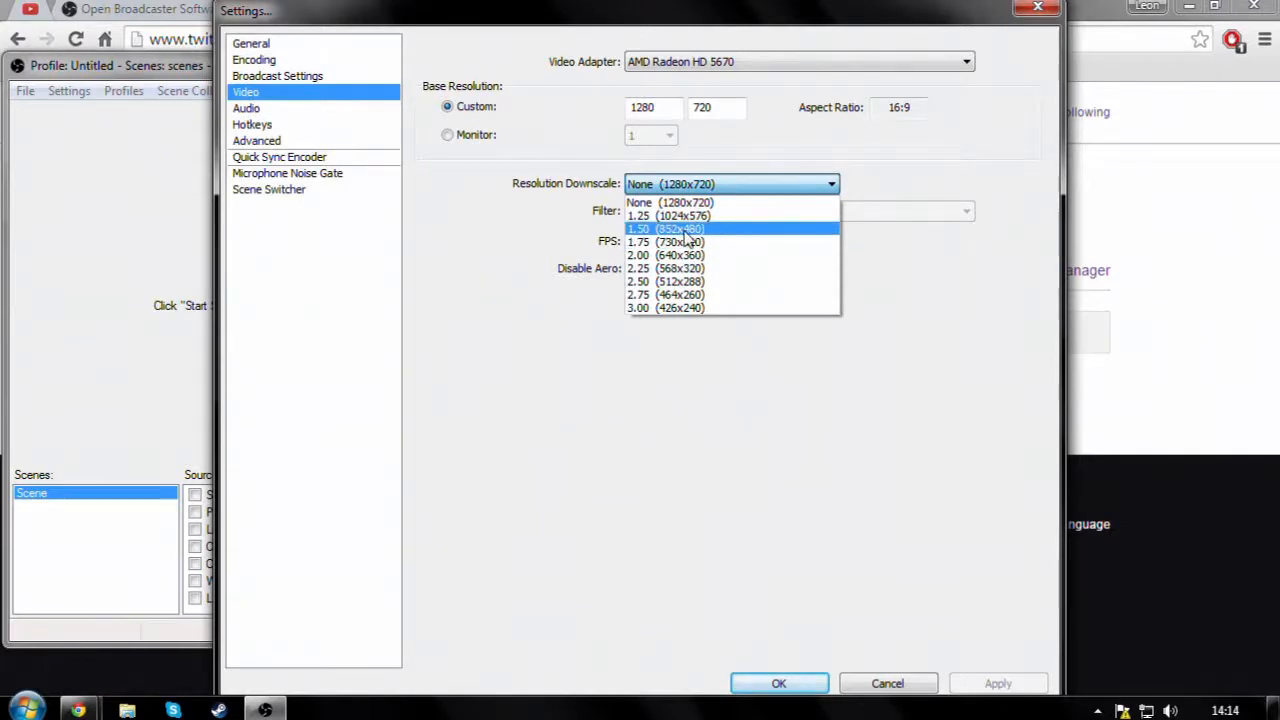
left_click(686, 230)
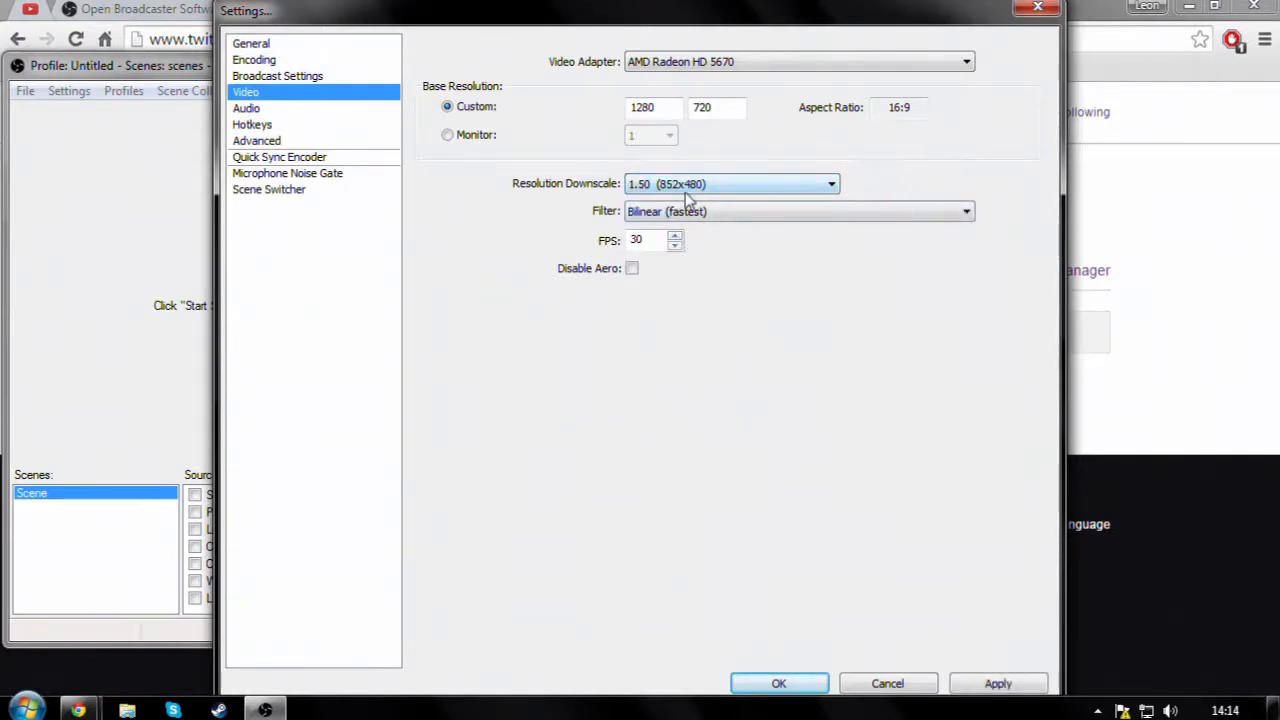
left_click(750, 186)
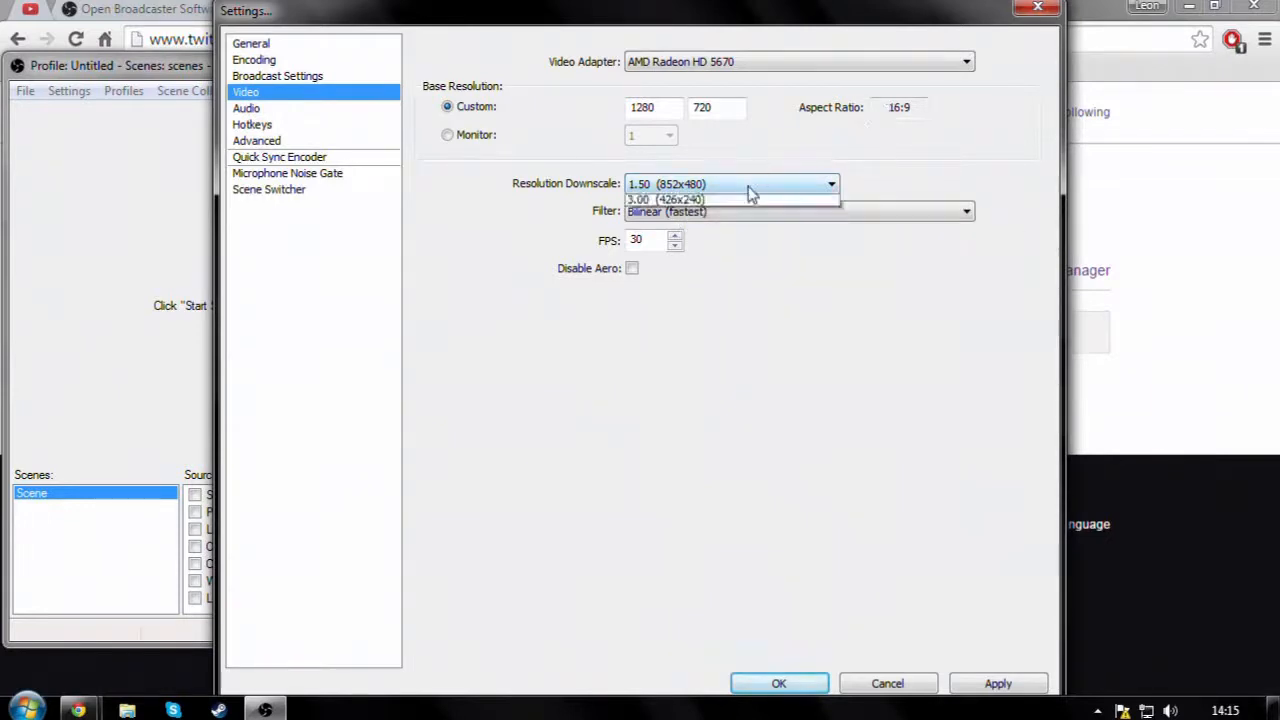
left_click(752, 198)
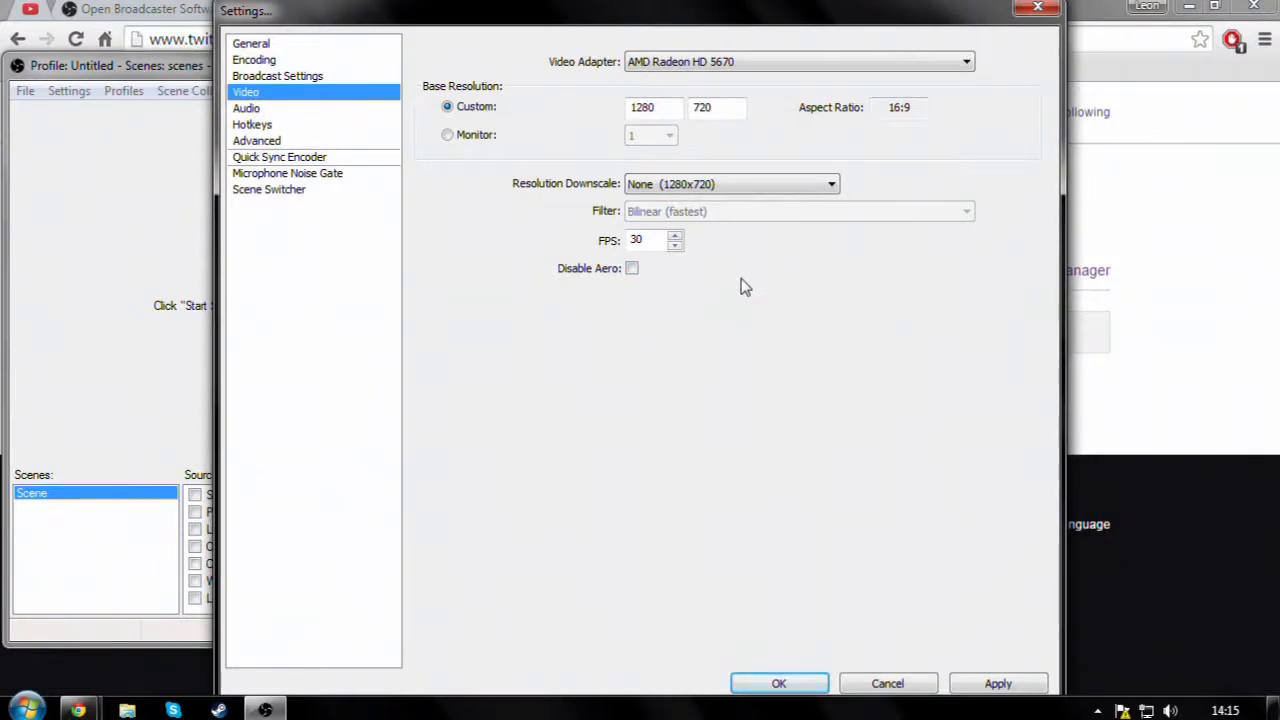
left_click(266, 62)
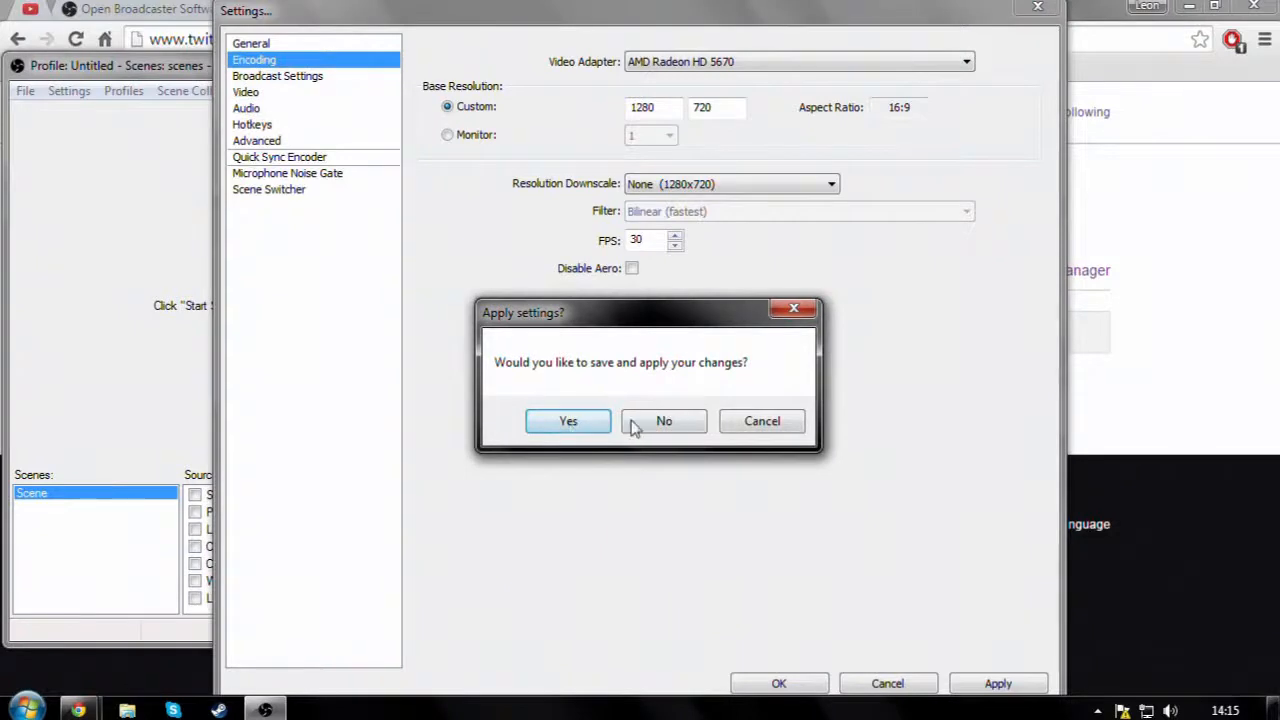
left_click(632, 421)
Step: Review the desktop and microphone device choices in the audio settings, and the hotkey settings
left_click(292, 94)
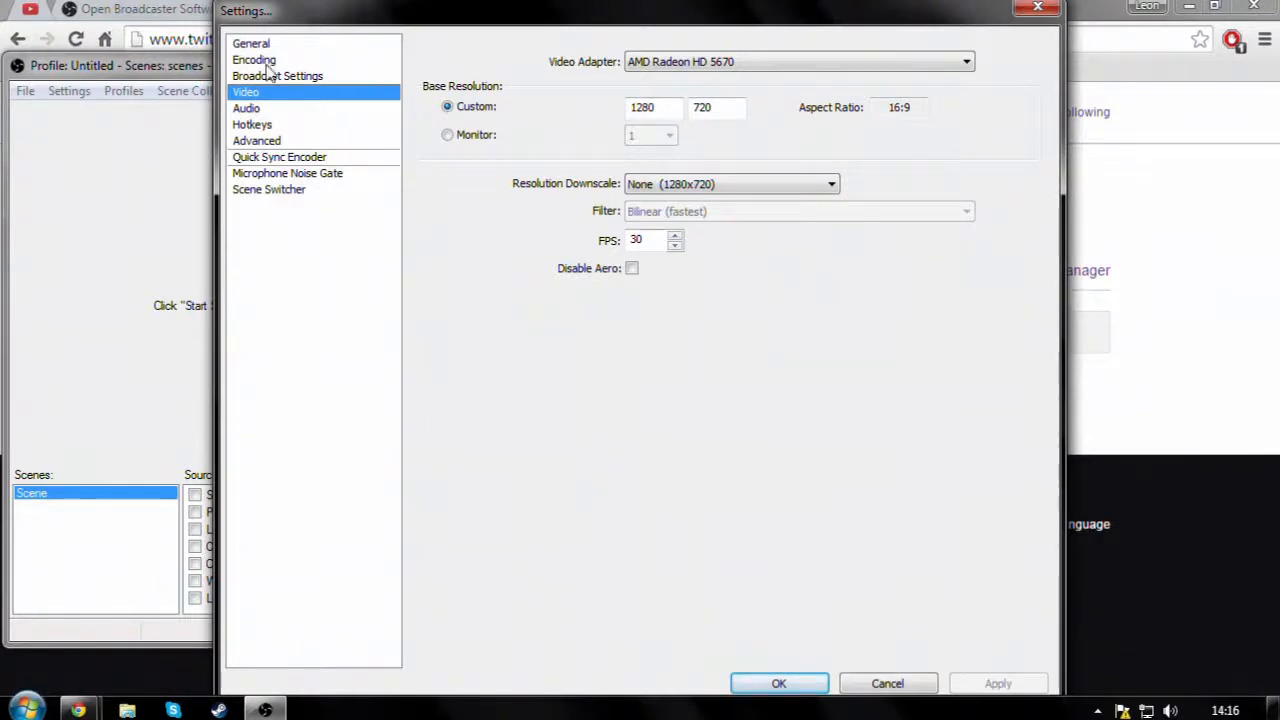
left_click(246, 110)
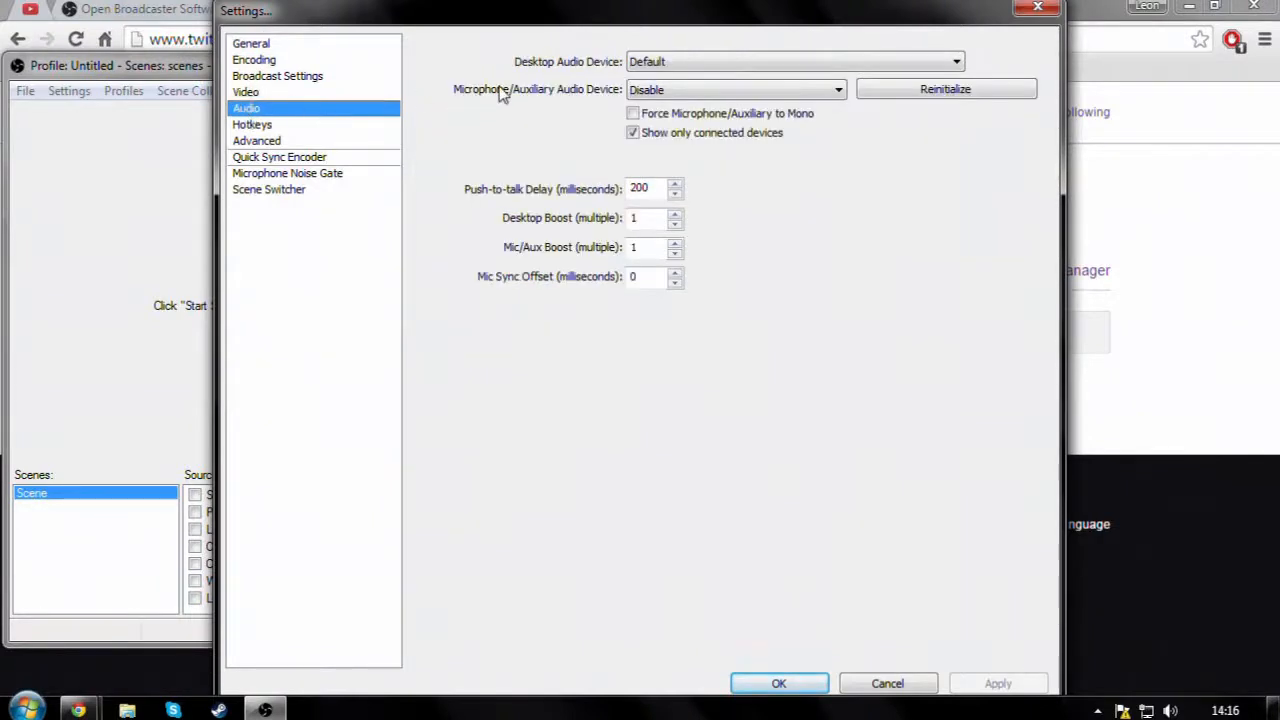
left_click(826, 67)
left_click(846, 63)
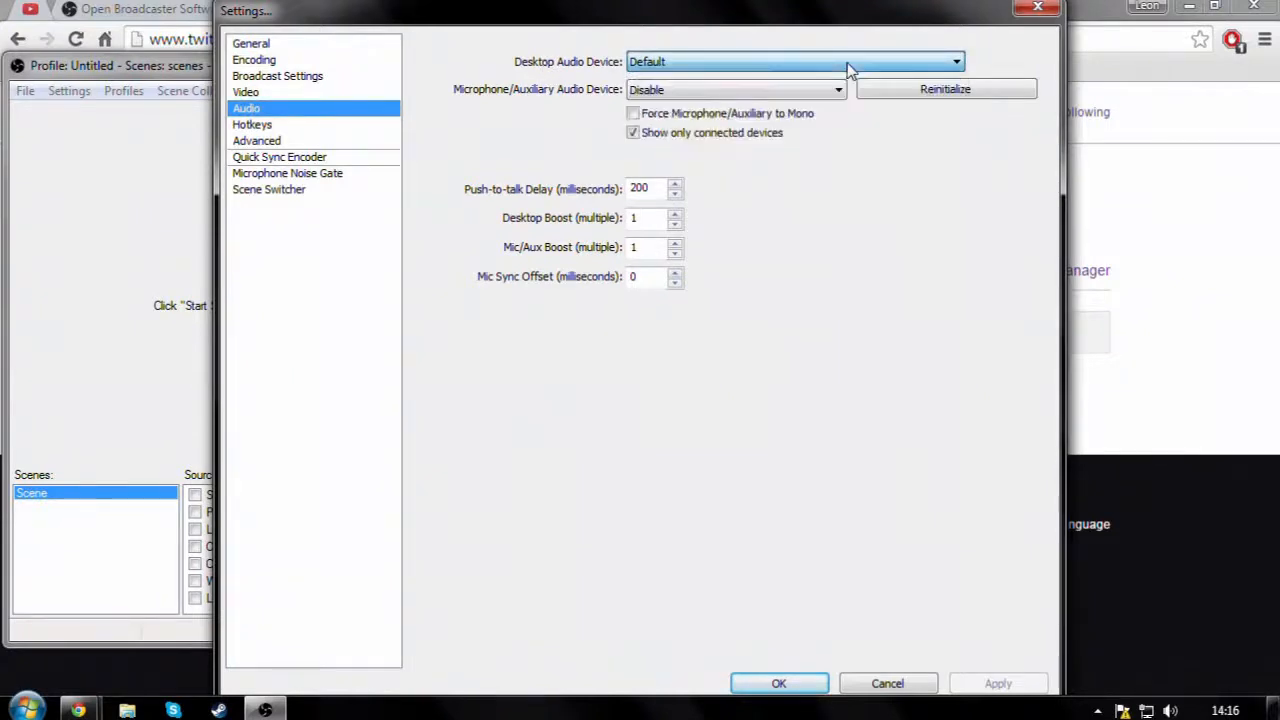
left_click(815, 93)
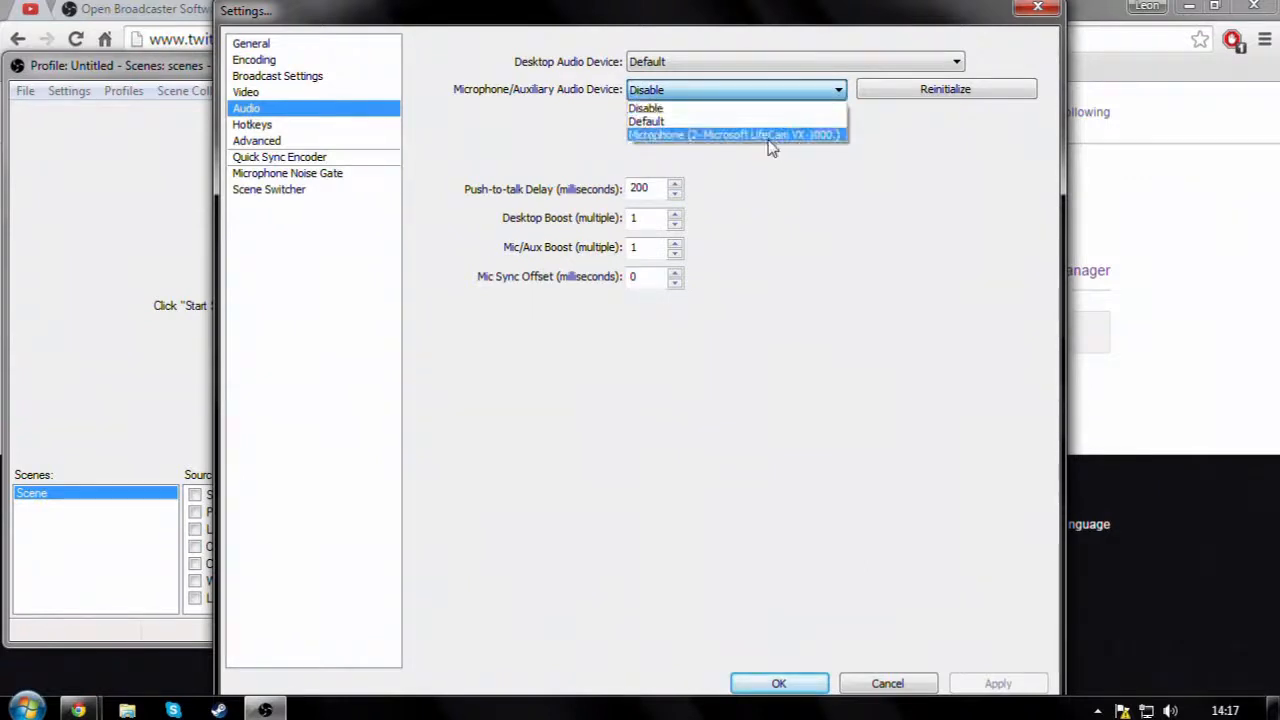
left_click(836, 90)
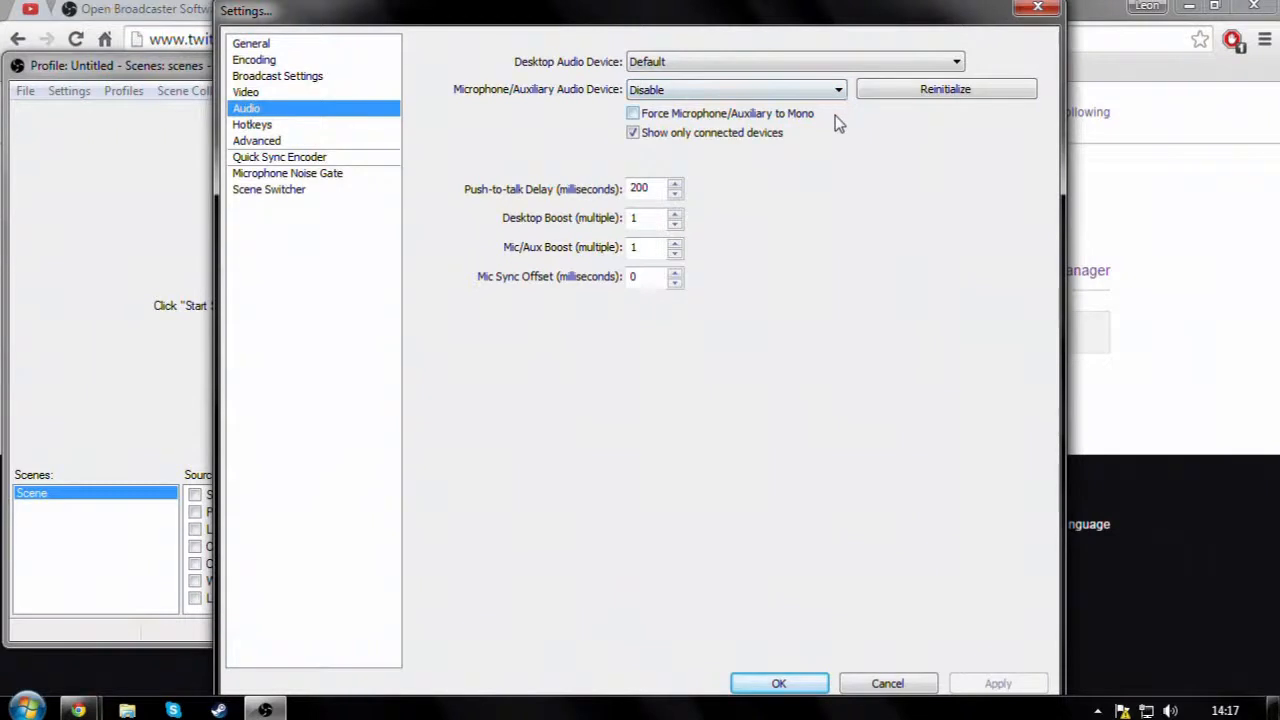
left_click(258, 126)
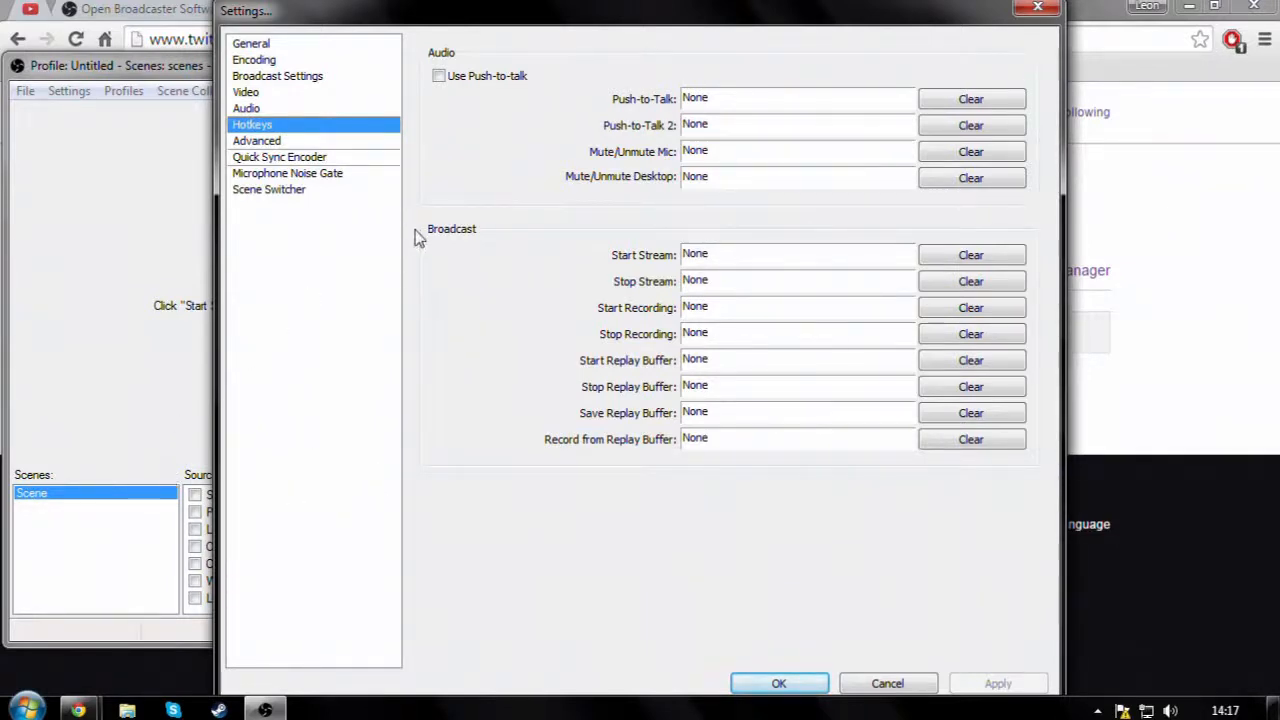
Step: In the advanced settings, look through the x264 CPU presets and apply a keyframe interval of 0
left_click(265, 141)
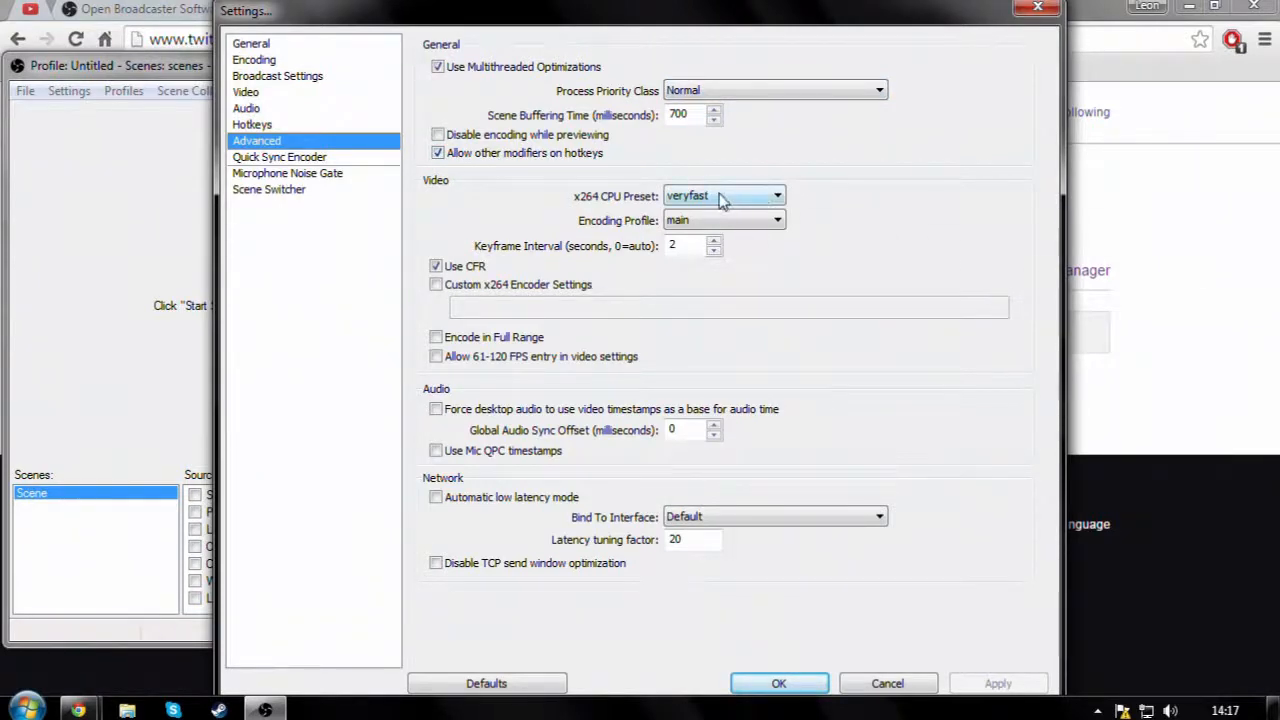
mouse_move(775, 199)
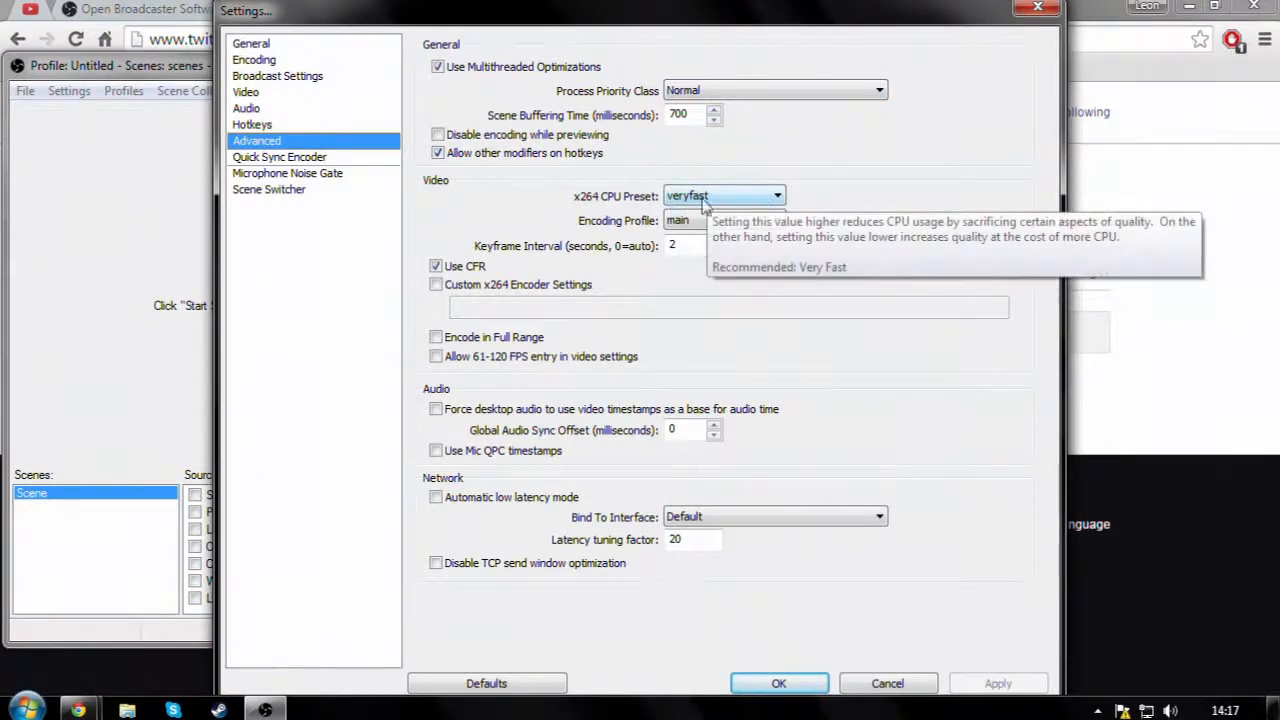
left_click(777, 199)
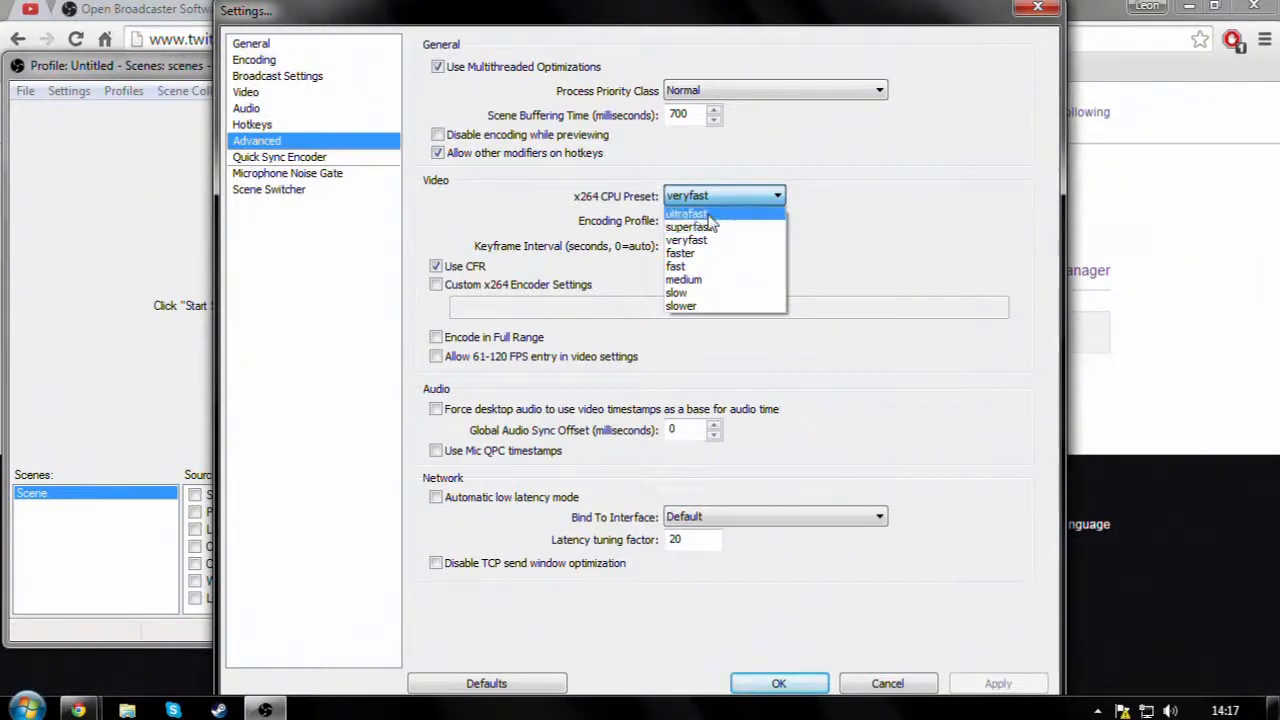
left_click(779, 196)
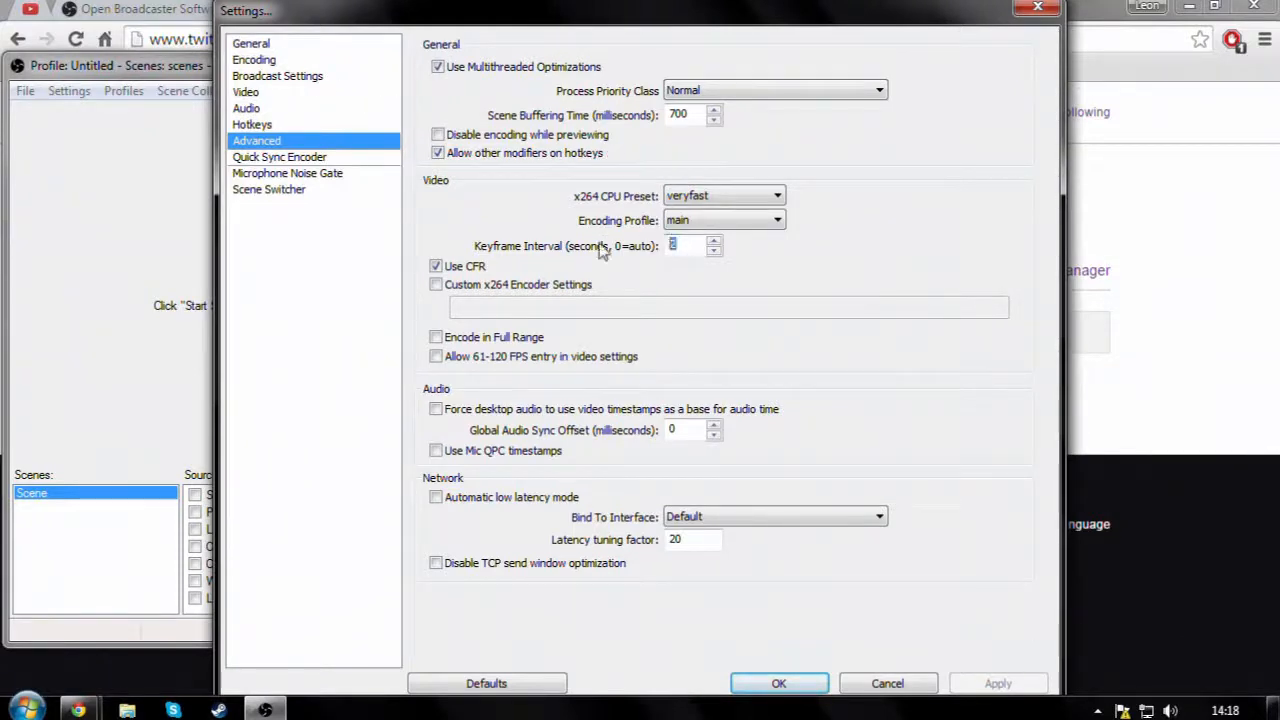
type("0")
left_click(997, 684)
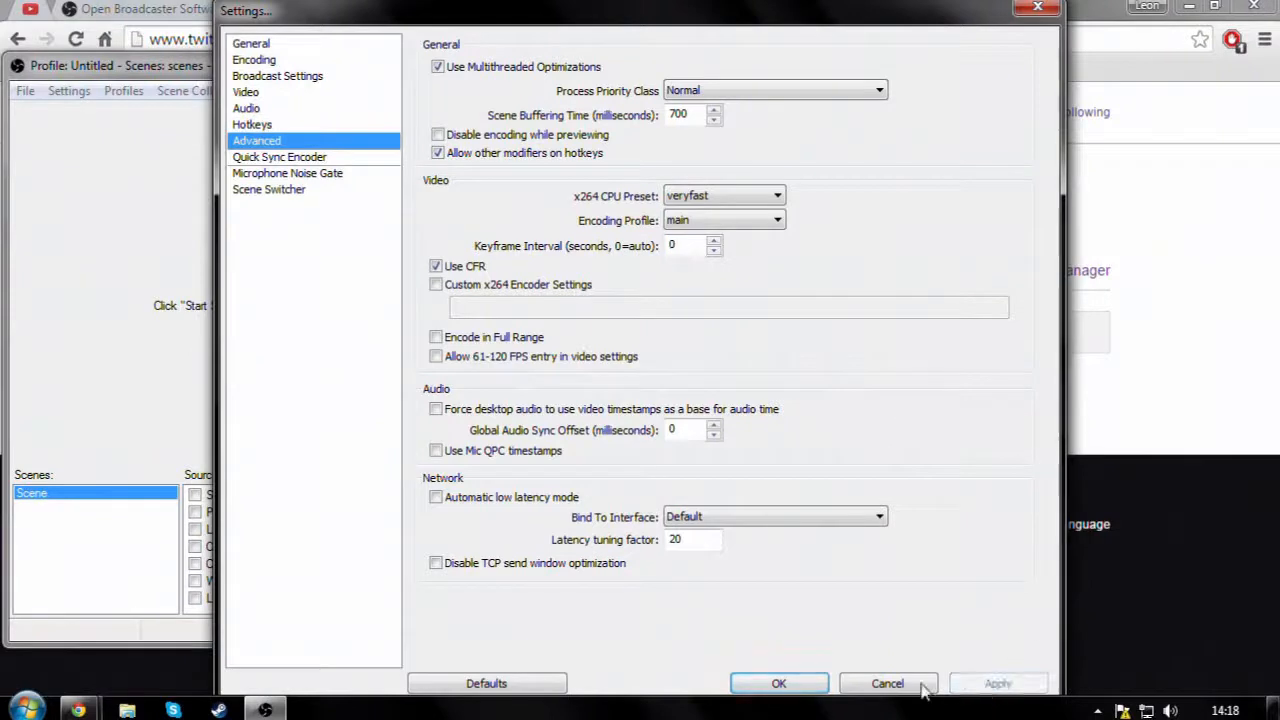
Step: Optimize the broadcast settings for Twitch, accepting the change of the keyframe interval to 2 seconds
left_click(262, 45)
left_click(268, 62)
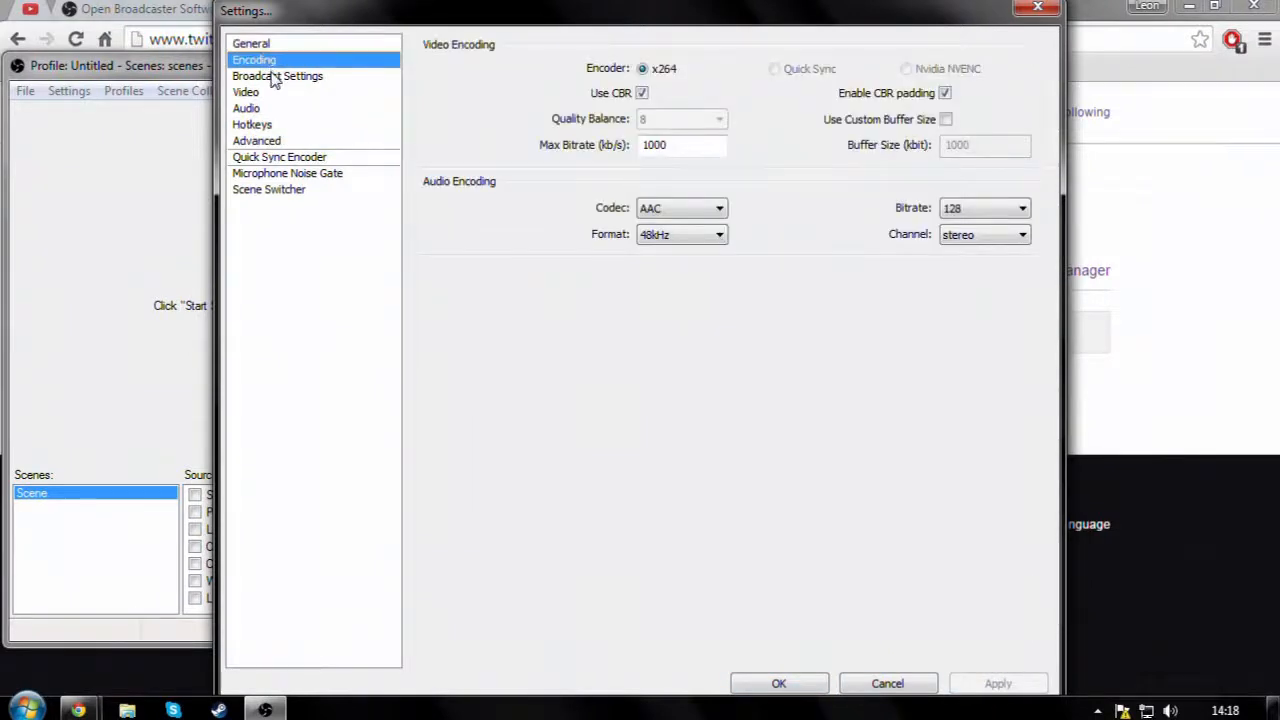
left_click(275, 80)
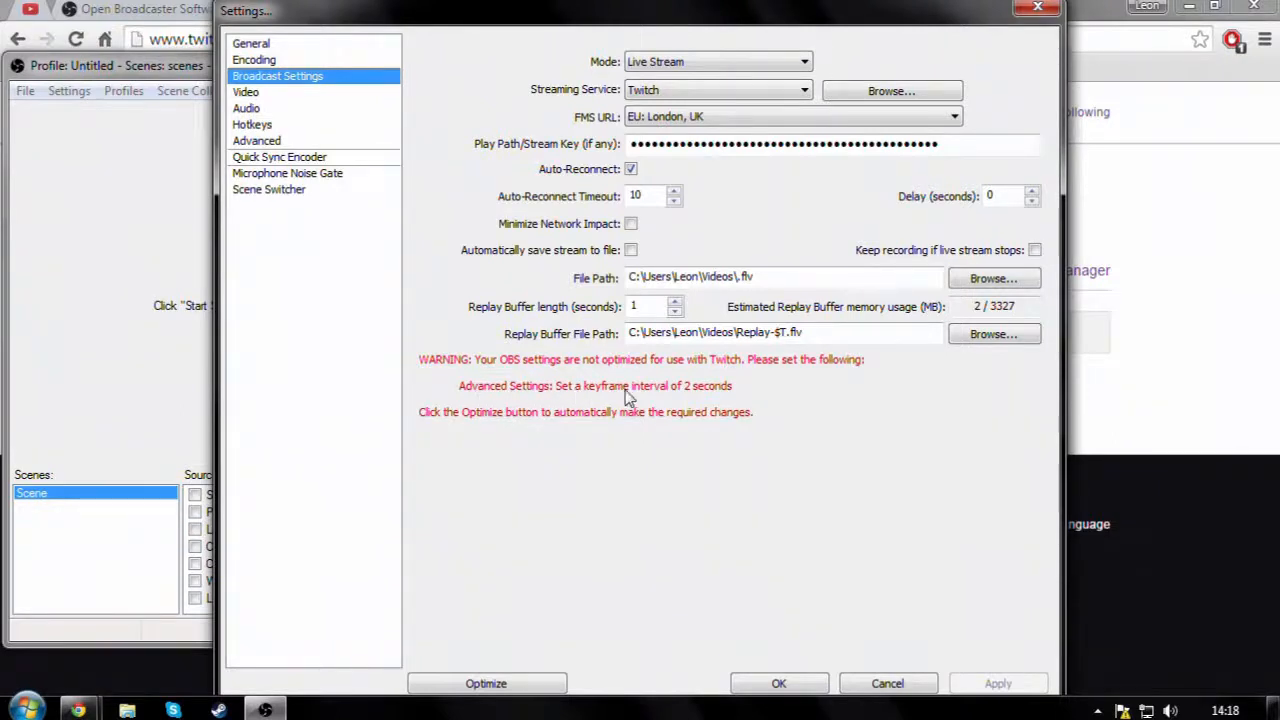
left_click(476, 686)
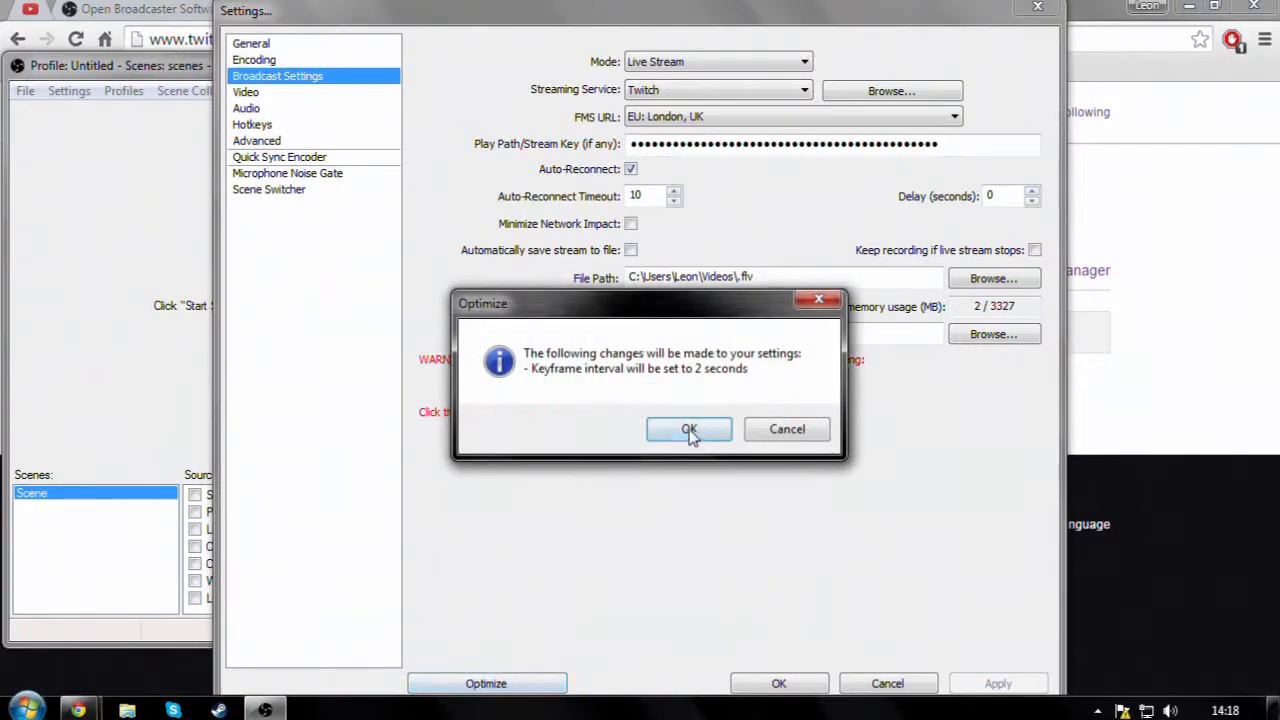
left_click(689, 430)
Step: Check the keyframe interval in the advanced settings and recheck the broadcast settings, accepting the settings
left_click(290, 141)
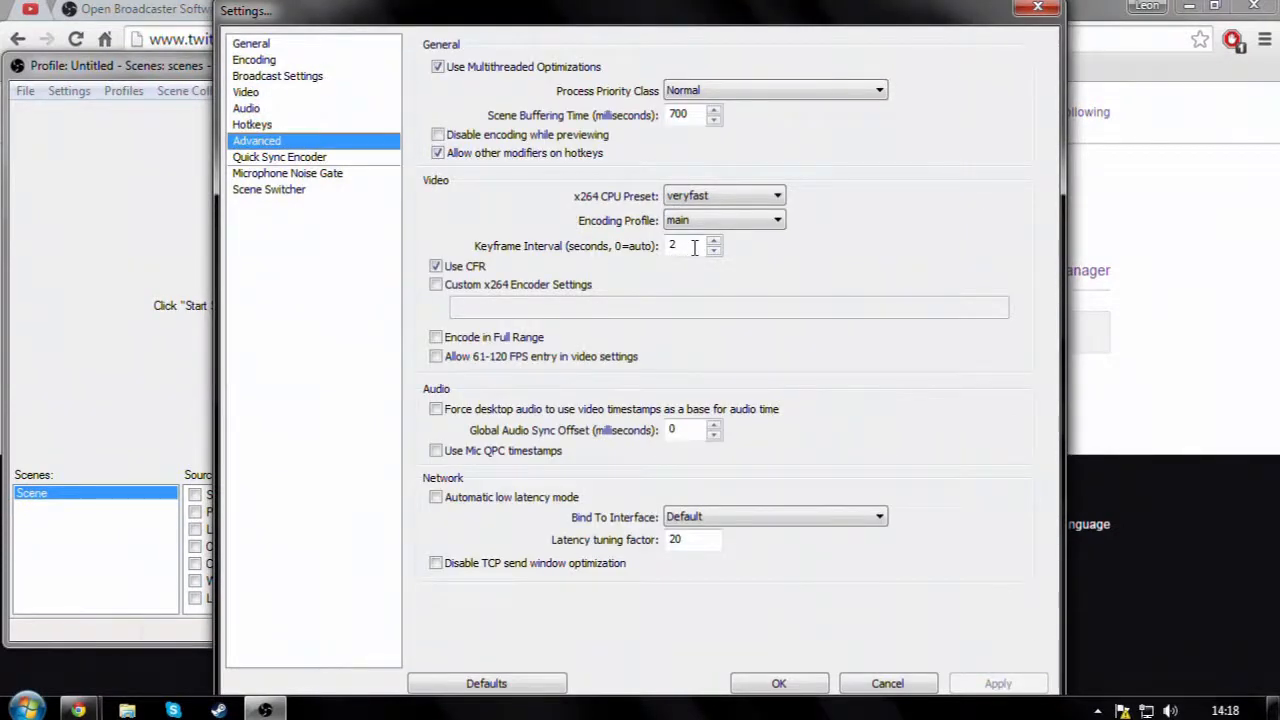
left_click(300, 78)
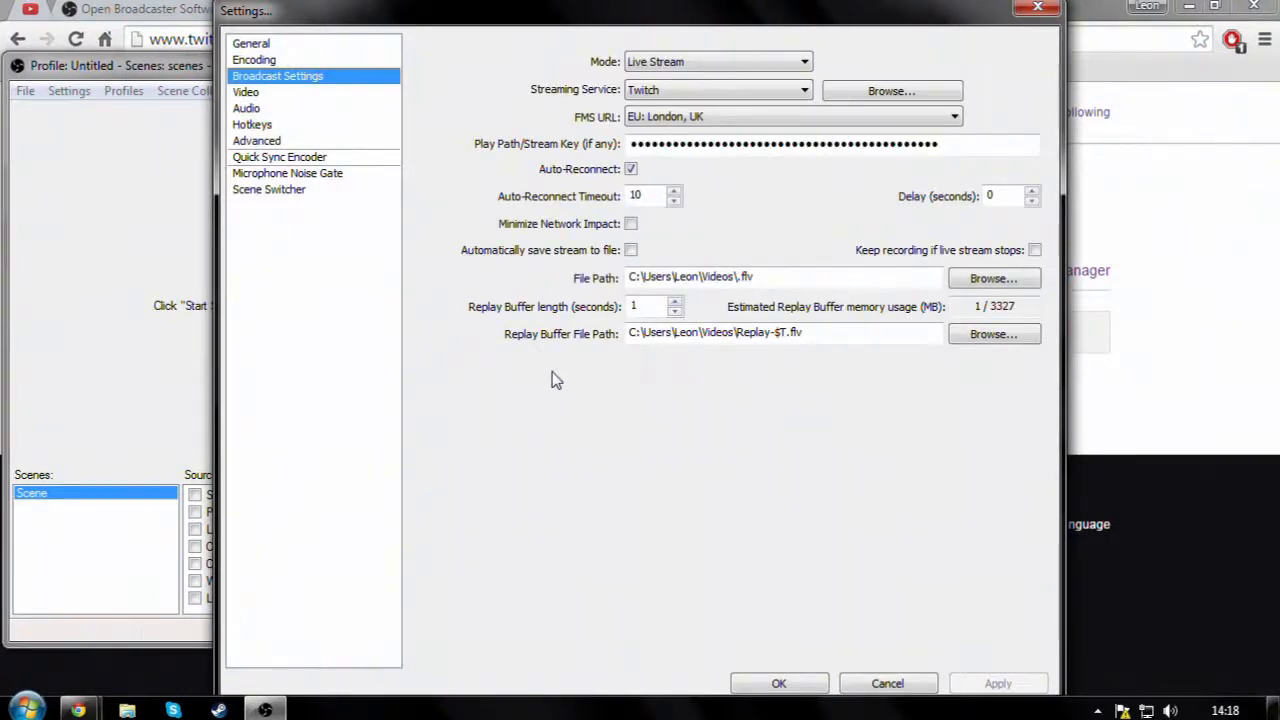
left_click(272, 141)
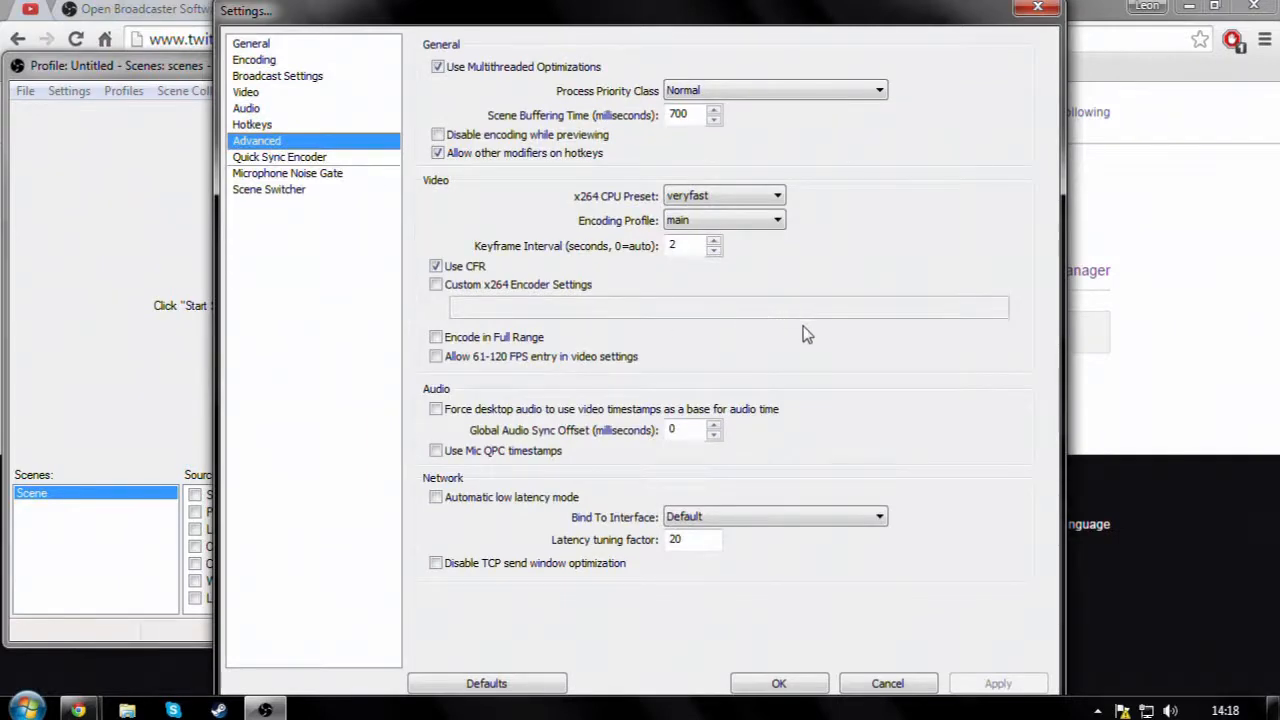
left_click(777, 683)
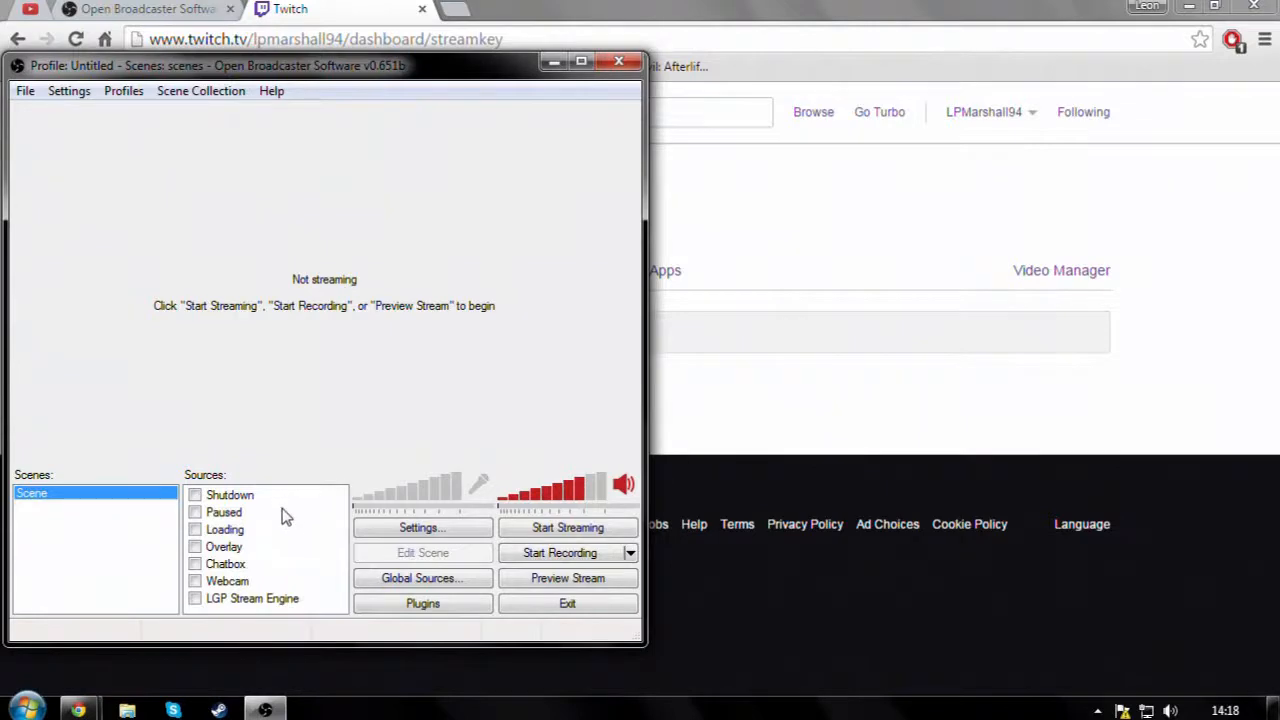
Step: Minimize the browser, move the OBS window slightly down and start a stream preview
left_click(1187, 6)
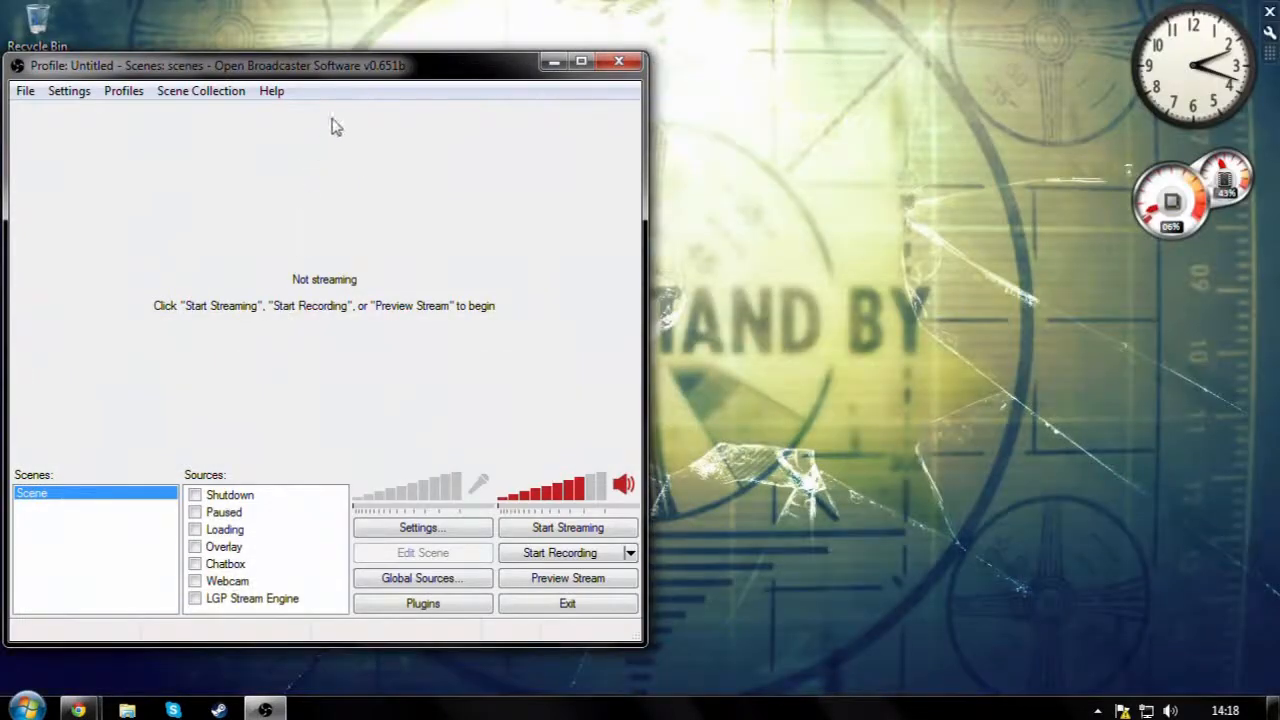
mouse_move(369, 66)
left_mouse_down()
mouse_move(378, 116)
mouse_move(372, 84)
left_mouse_up()
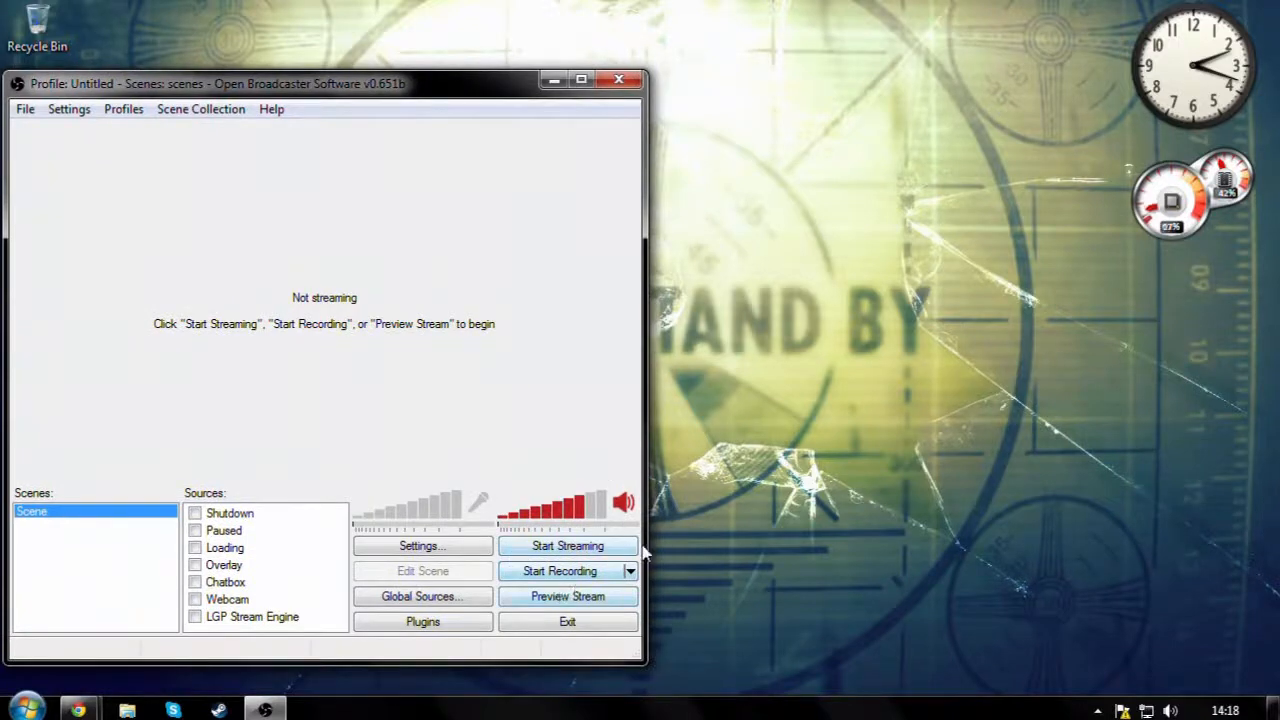
left_click(606, 598)
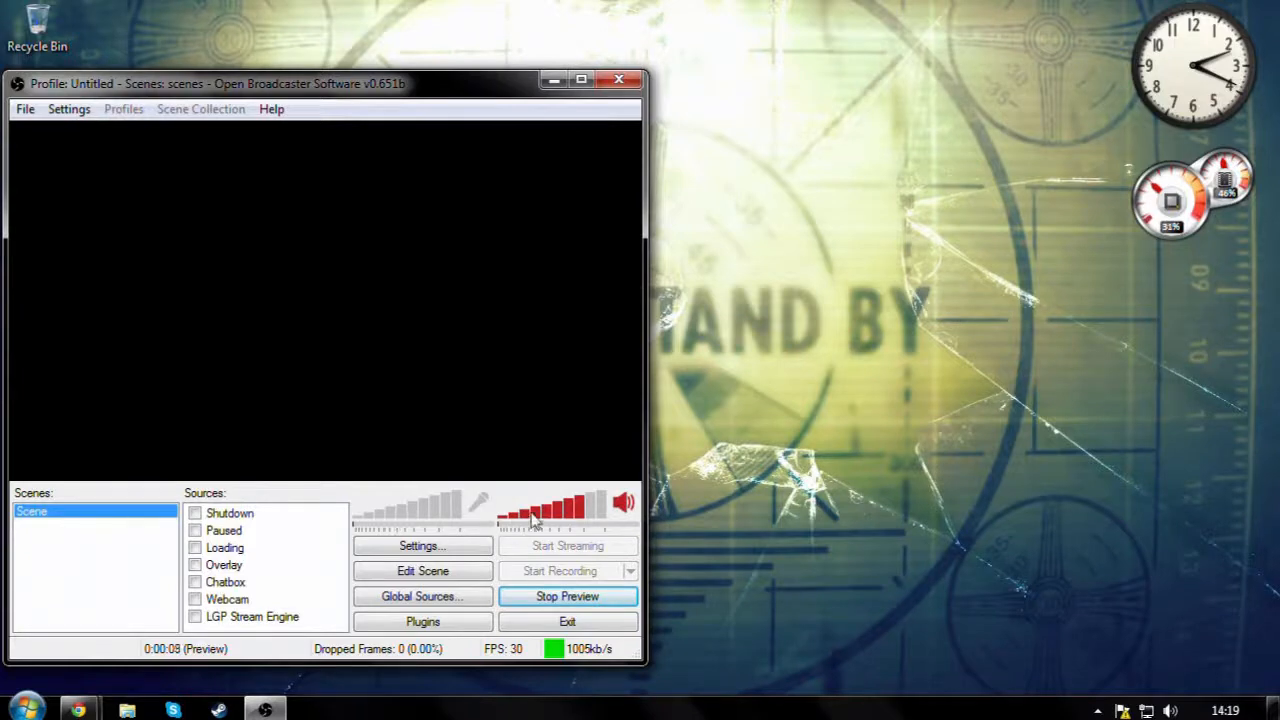
Step: Lower the desktop audio level to about half and raise it to the maximum
left_click_drag(572, 513, 541, 512)
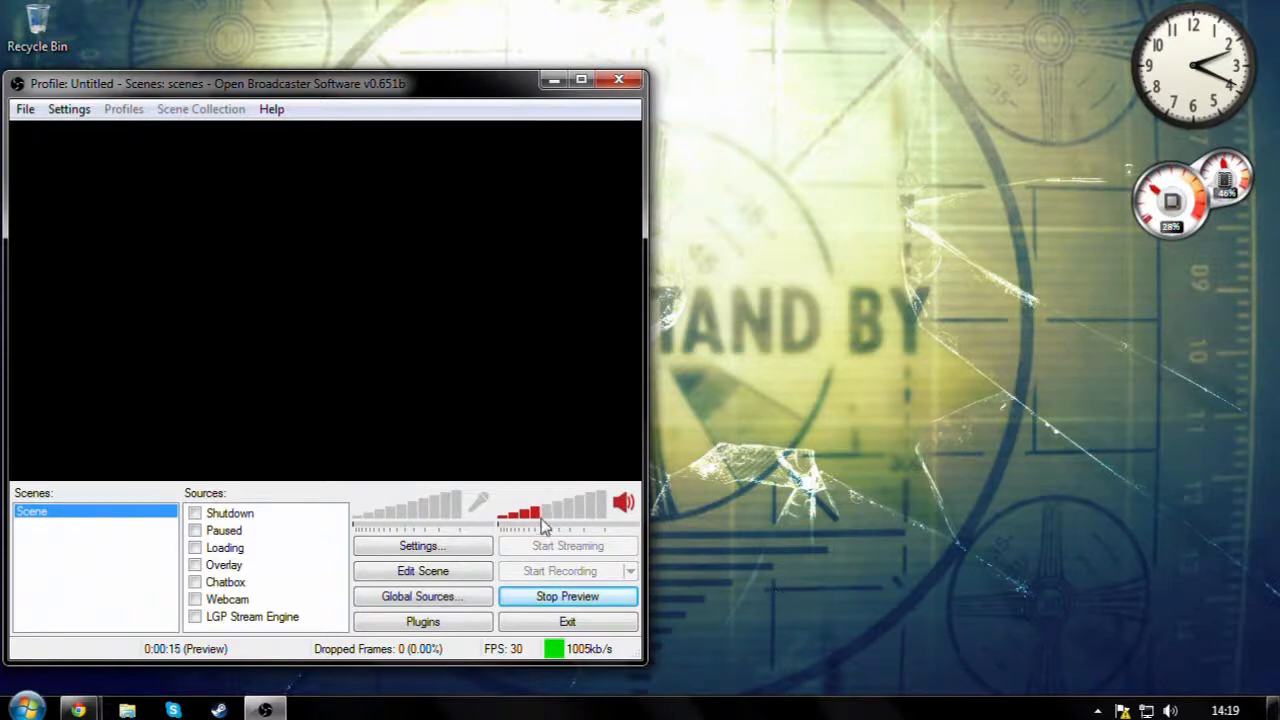
left_click_drag(542, 521, 614, 506)
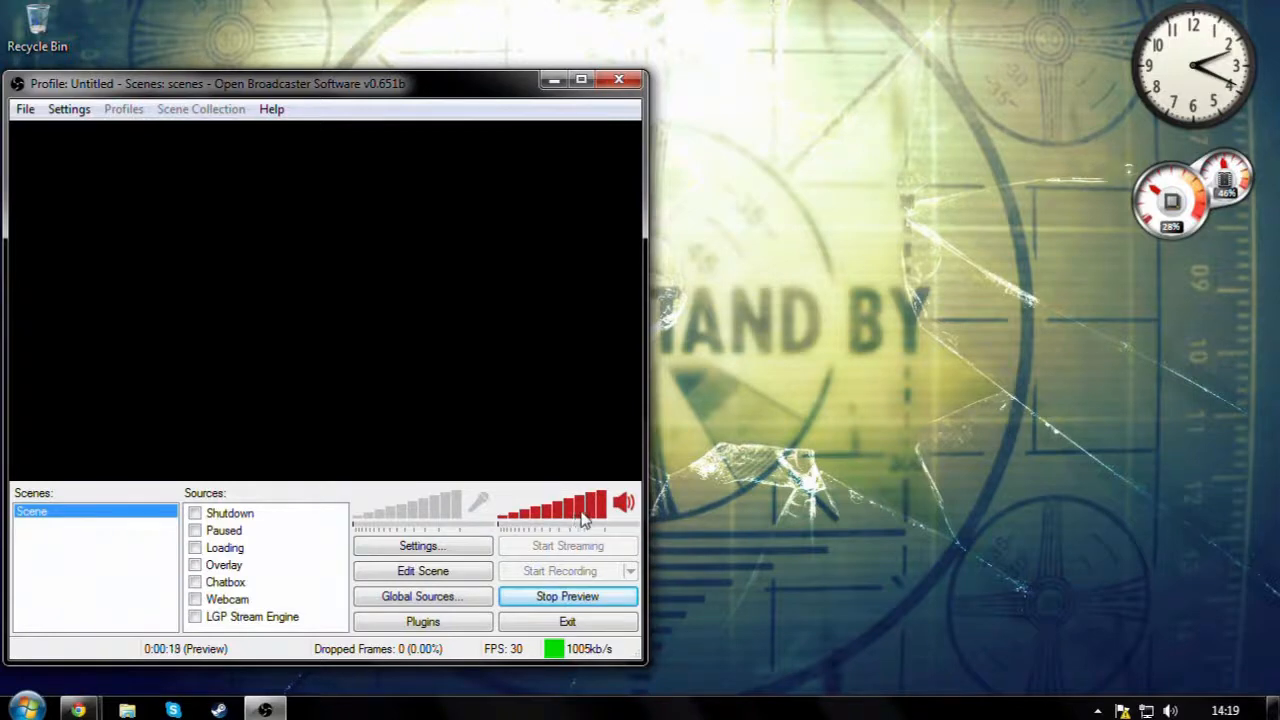
left_click_drag(495, 515, 735, 480)
Step: Add an image source to the scene using 40259_fallout.jpg from the Pictures library
right_click(256, 535)
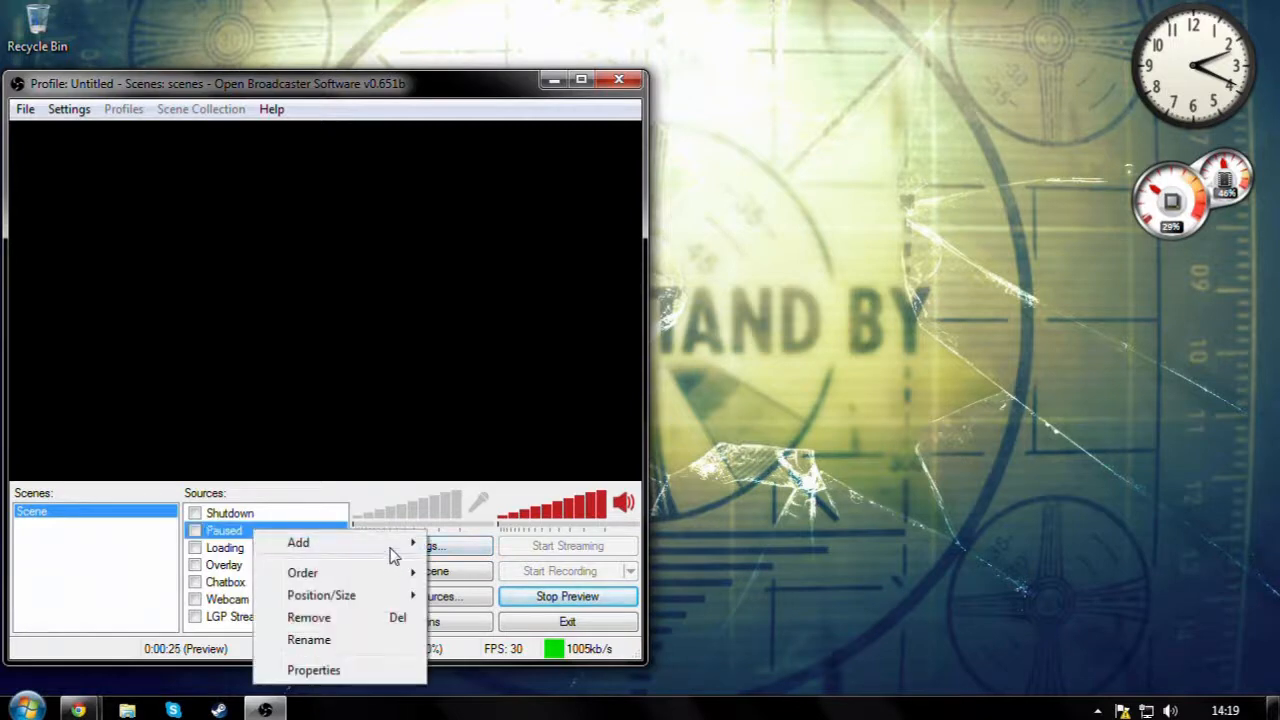
mouse_move(418, 548)
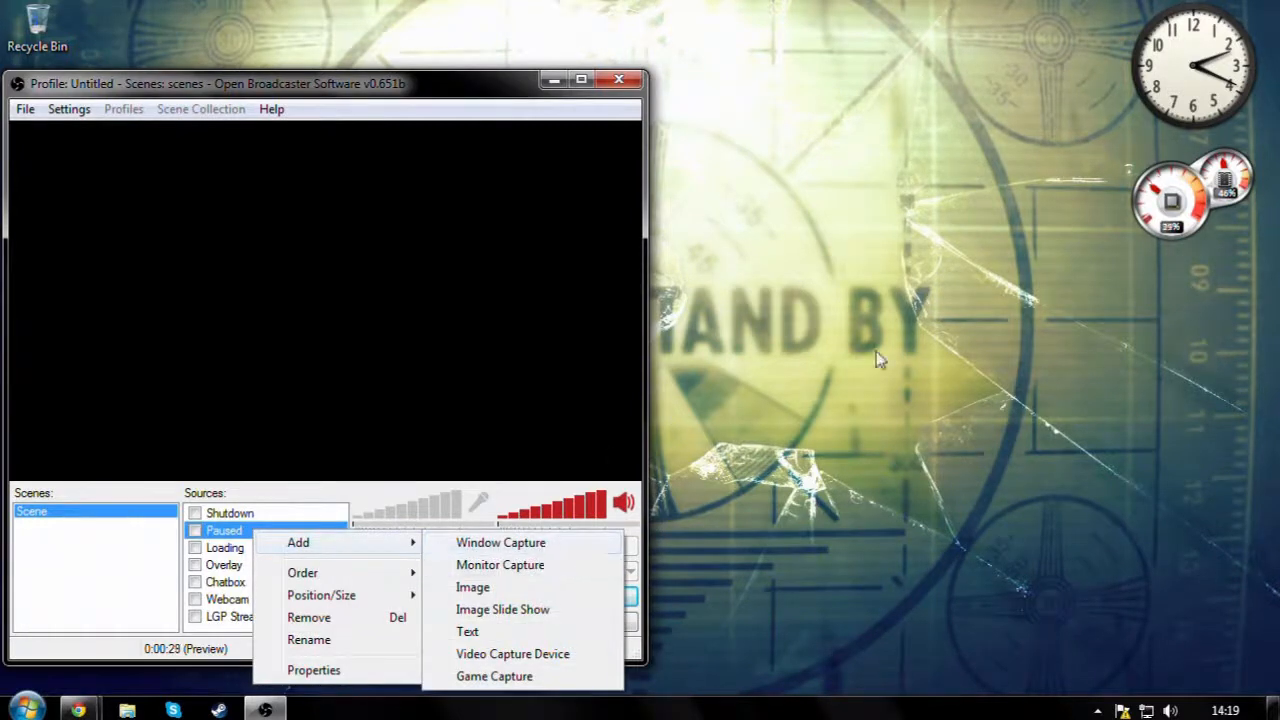
left_click(499, 590)
left_click(709, 374)
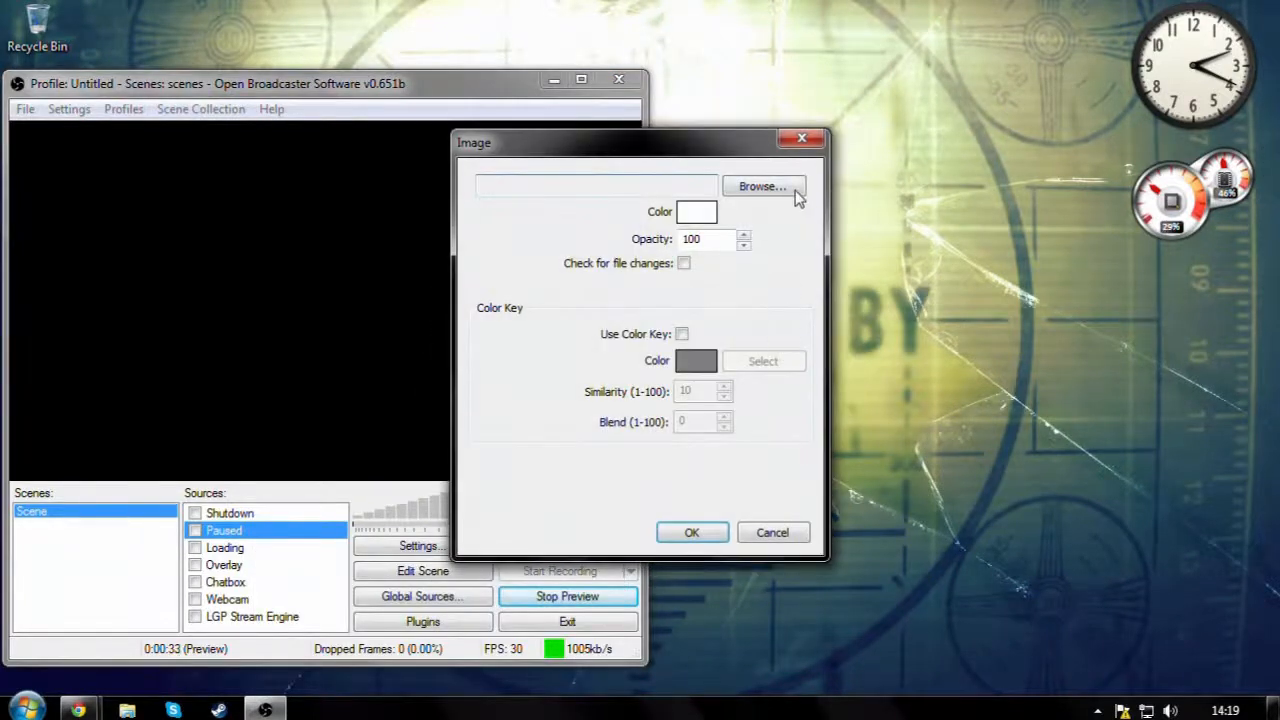
left_click(763, 187)
left_click(842, 369)
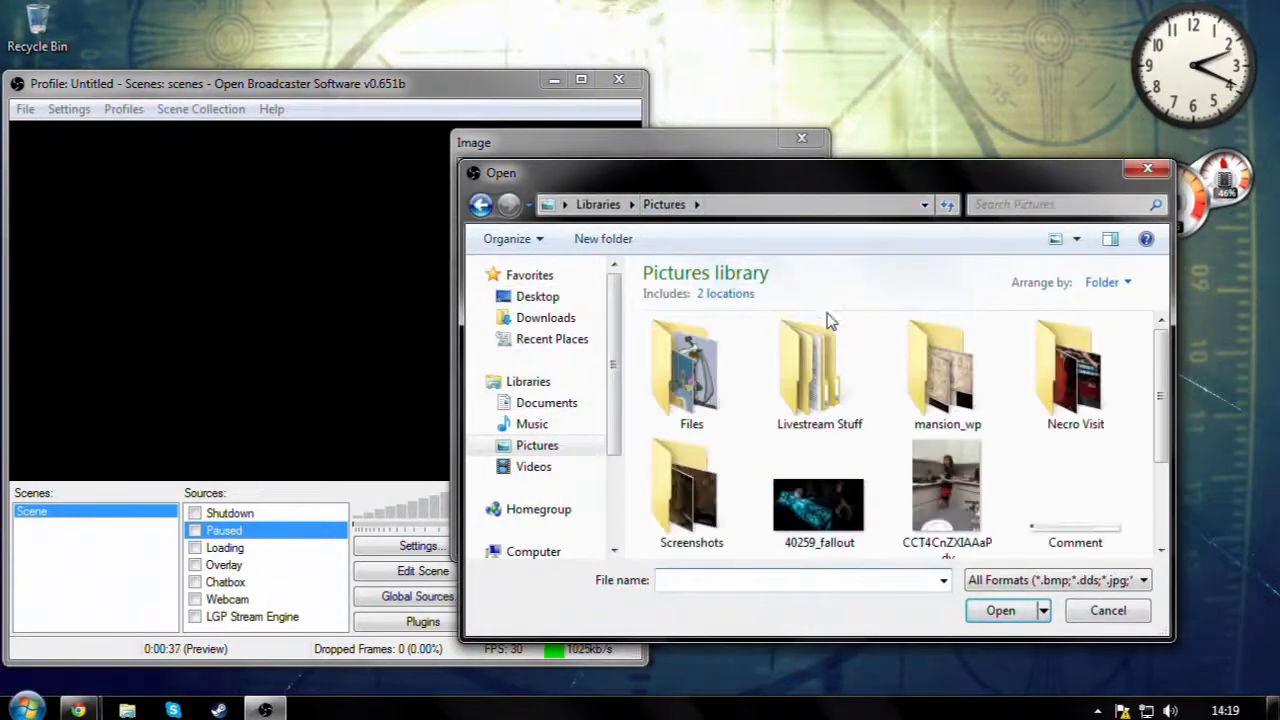
left_click(819, 505)
left_click(998, 610)
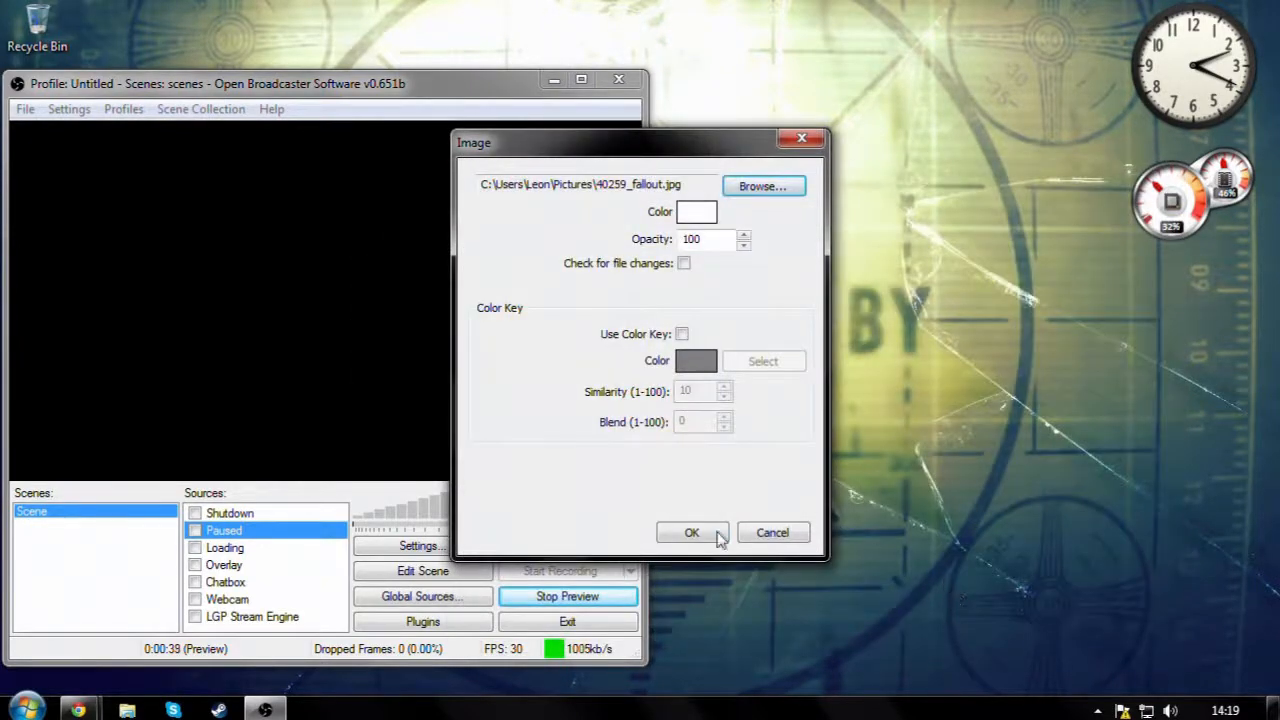
left_click(692, 533)
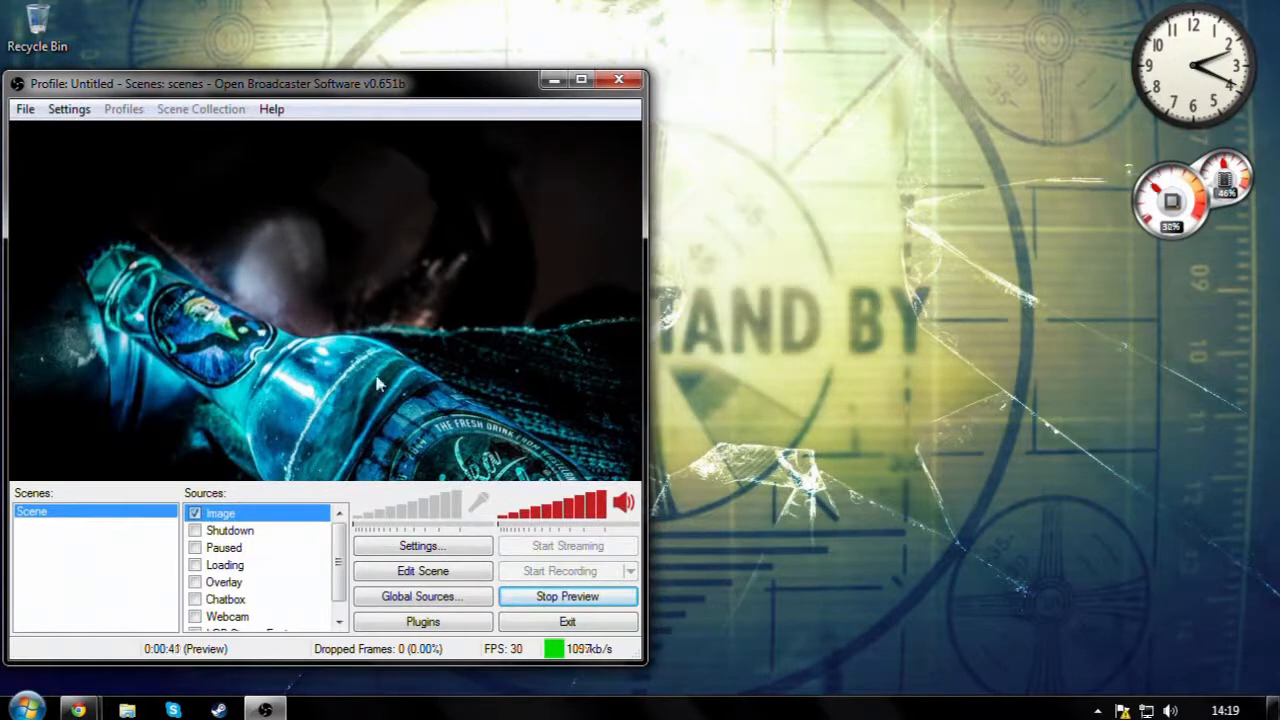
Step: Fit the bottle image source to the screen
right_click(240, 326)
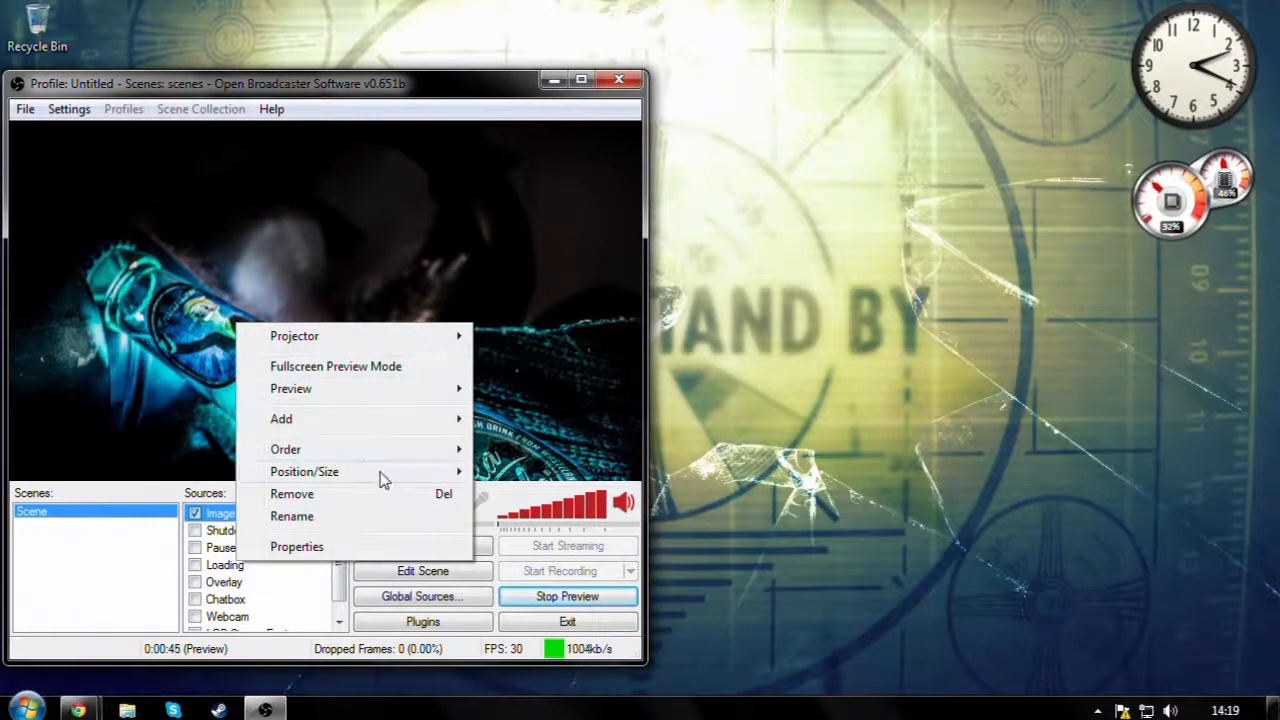
mouse_move(386, 480)
left_click(586, 475)
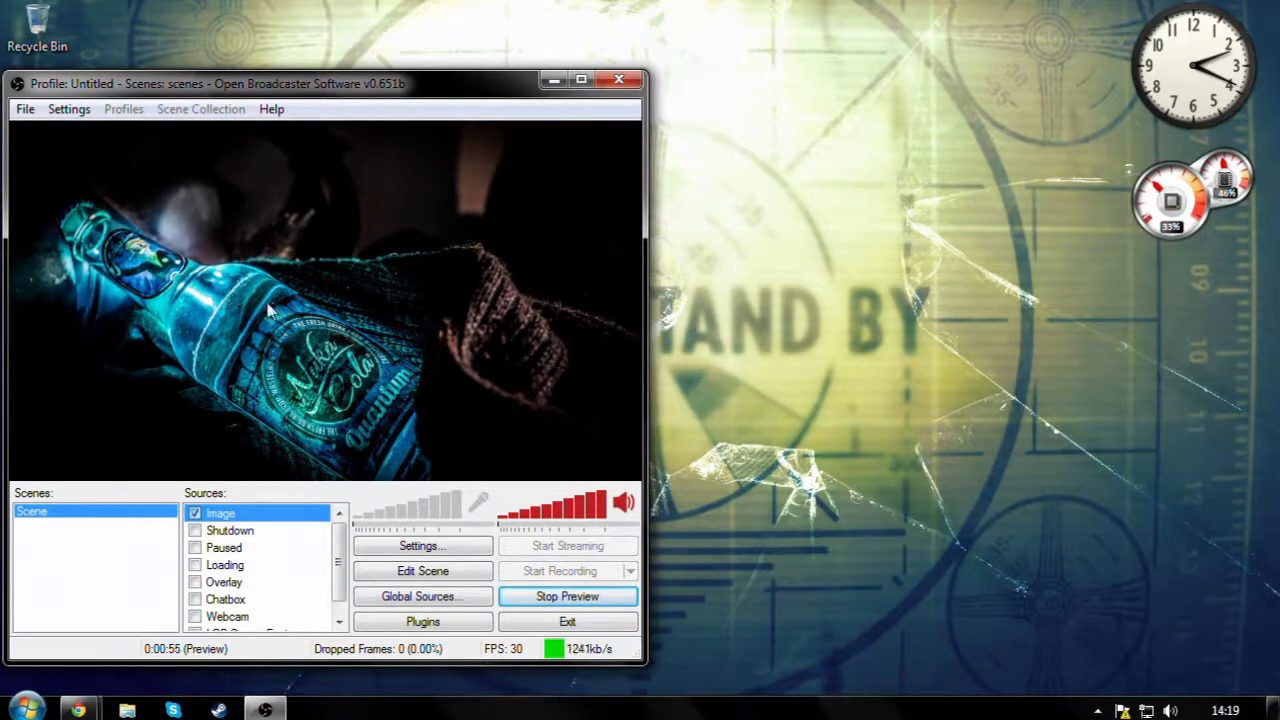
Step: Turn on scene editing and try shrinking and cropping the image into the preview's upper-left area
left_click(440, 572)
left_click_drag(636, 481, 219, 360)
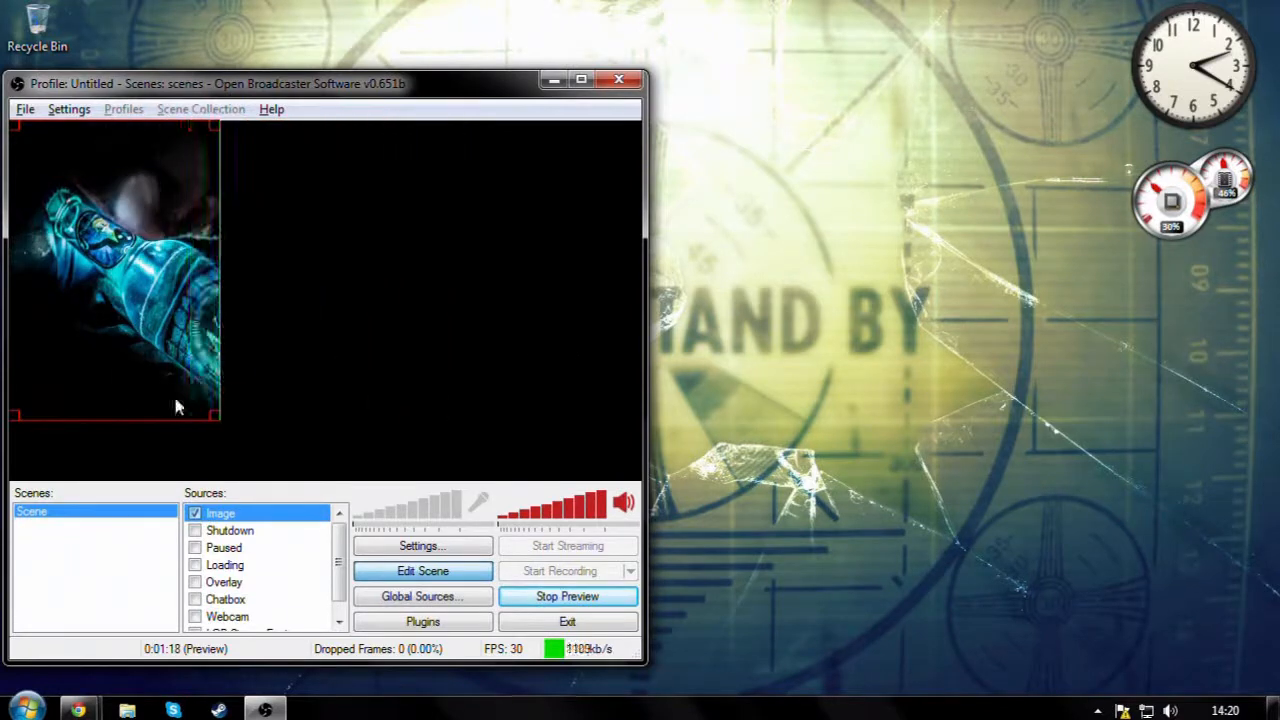
left_click_drag(152, 415, 159, 280)
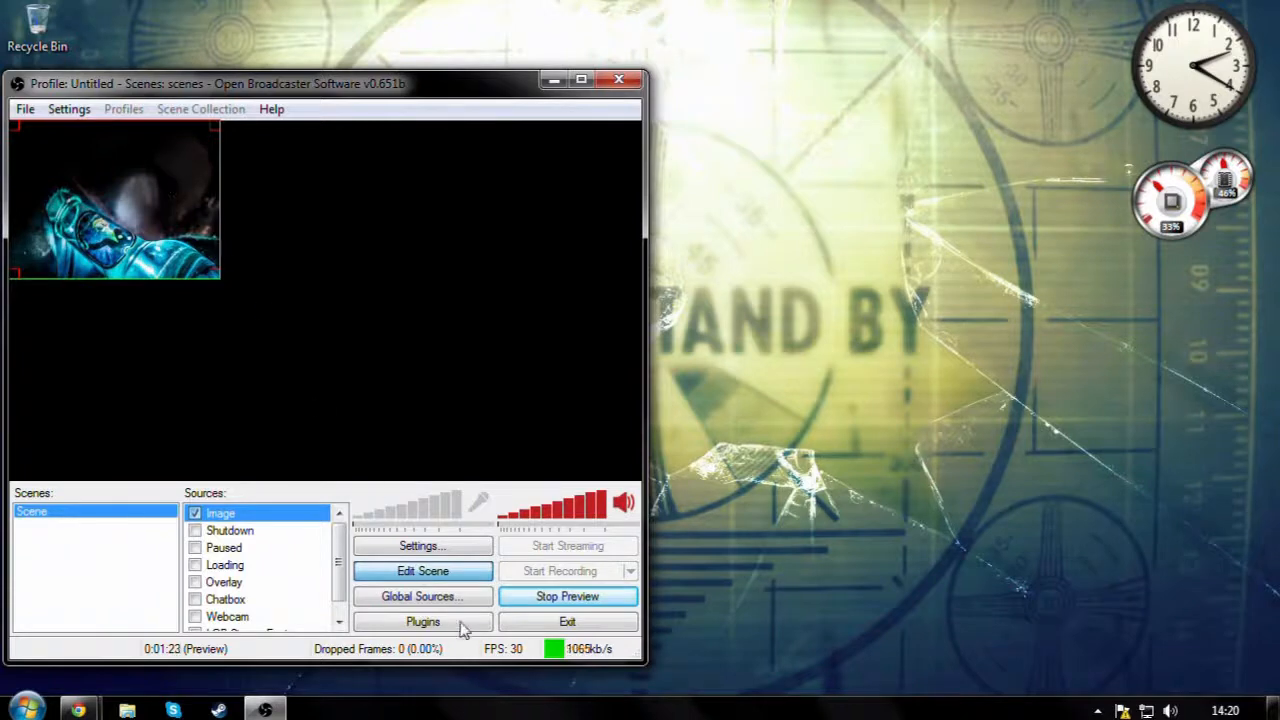
Step: Reset the size and the cropping of the image source
right_click(168, 257)
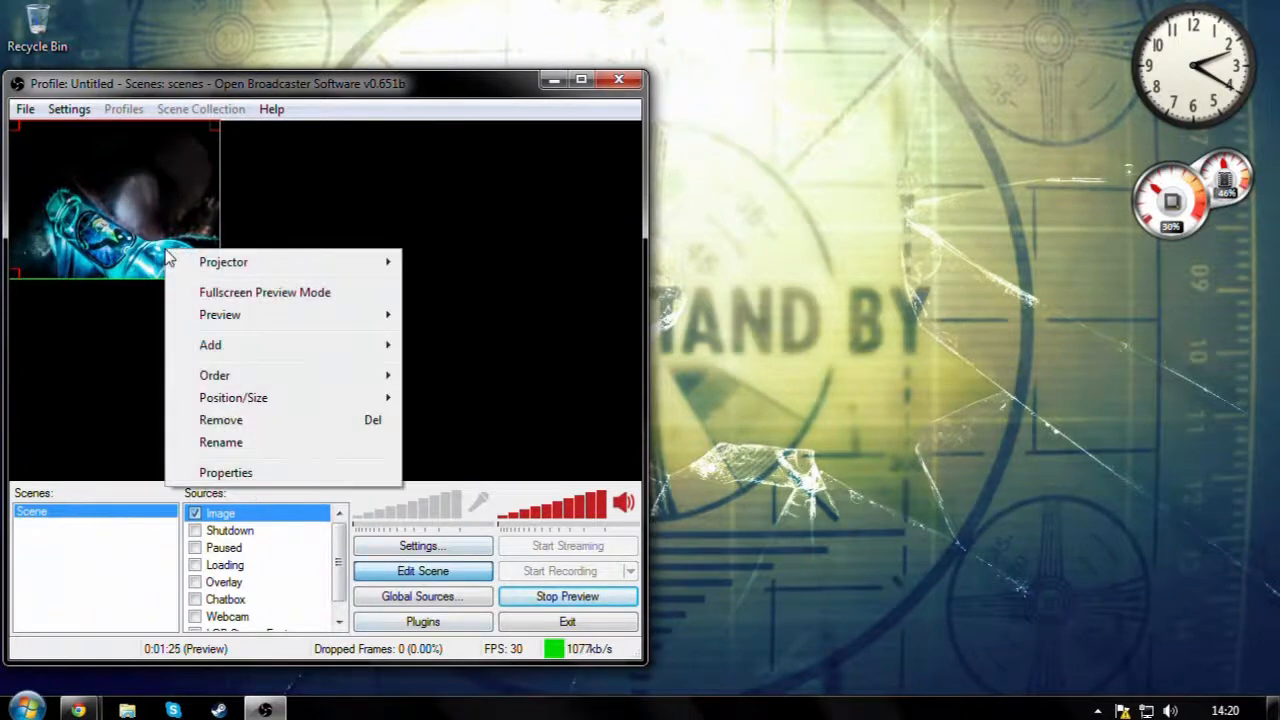
mouse_move(355, 405)
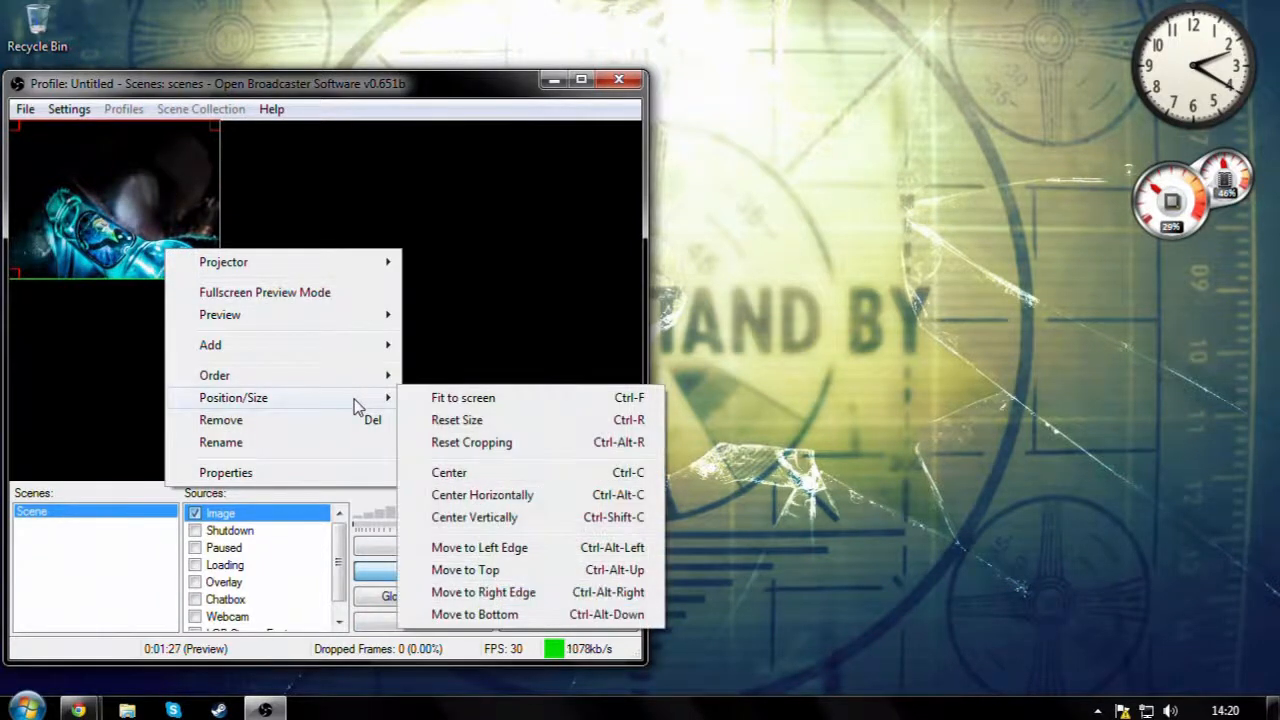
left_click(470, 420)
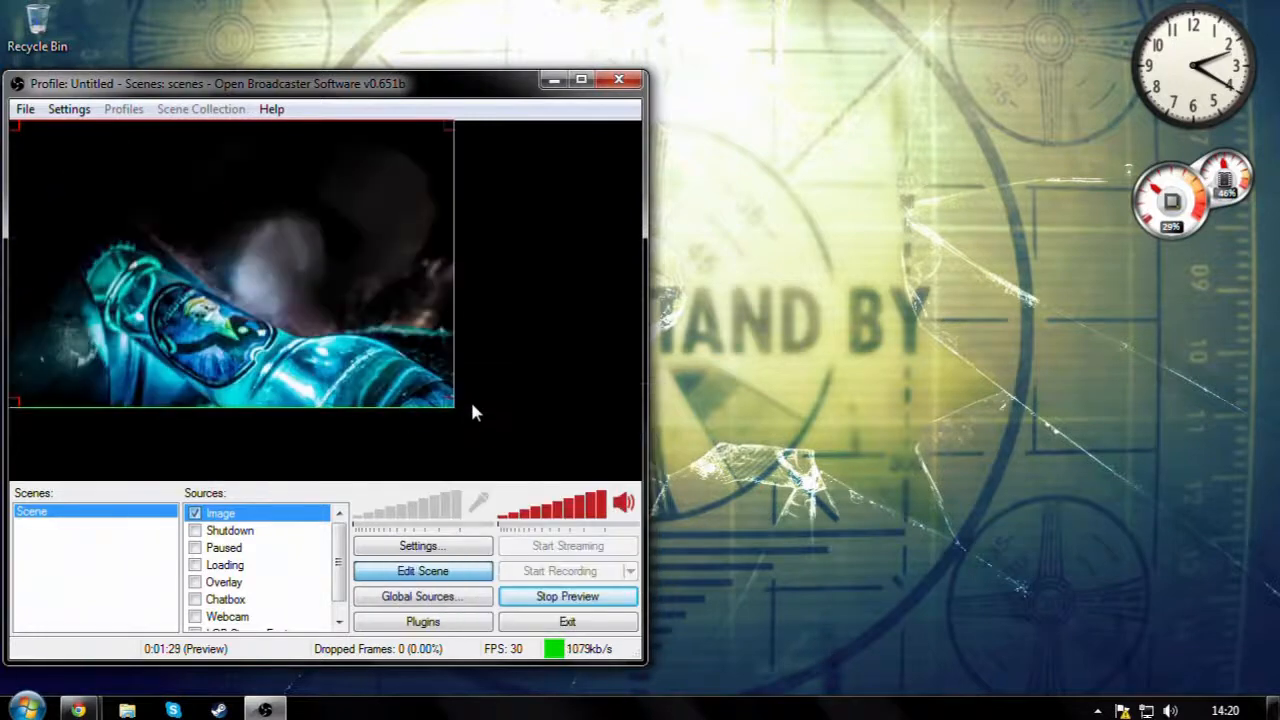
right_click(313, 334)
mouse_move(486, 480)
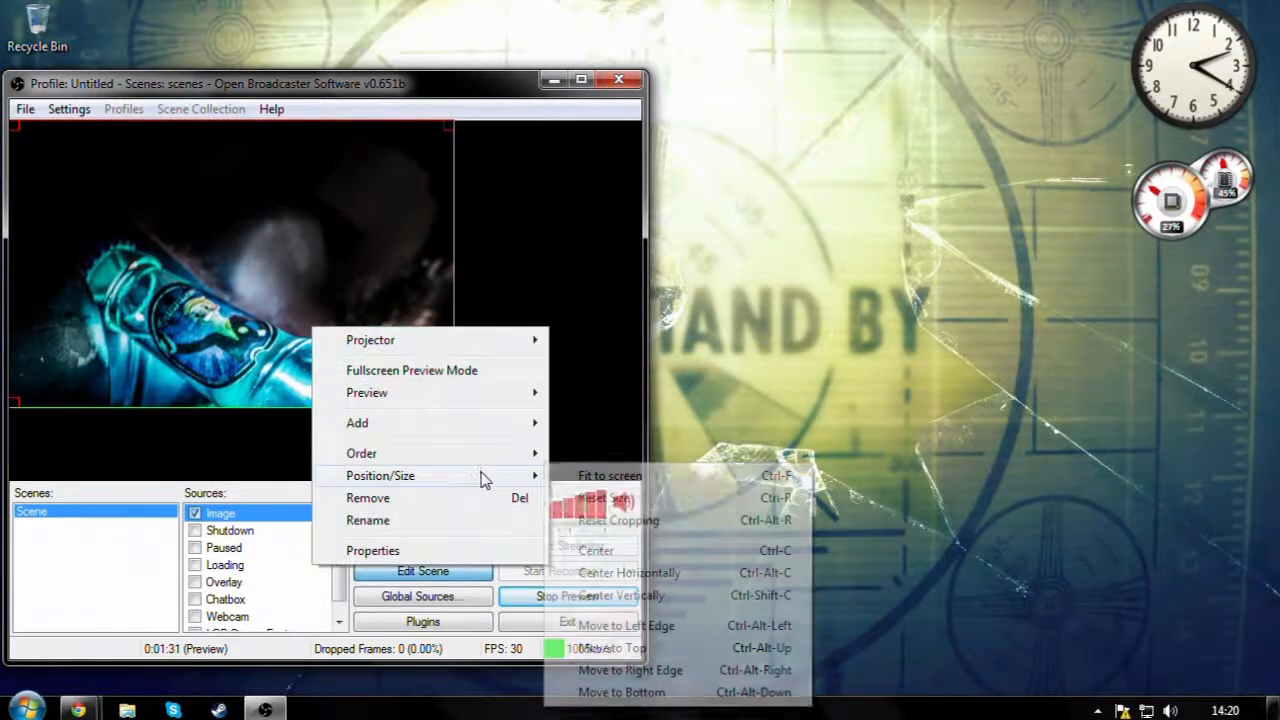
left_click(660, 522)
Step: Fit the reset image to the screen again and turn off scene editing
right_click(400, 332)
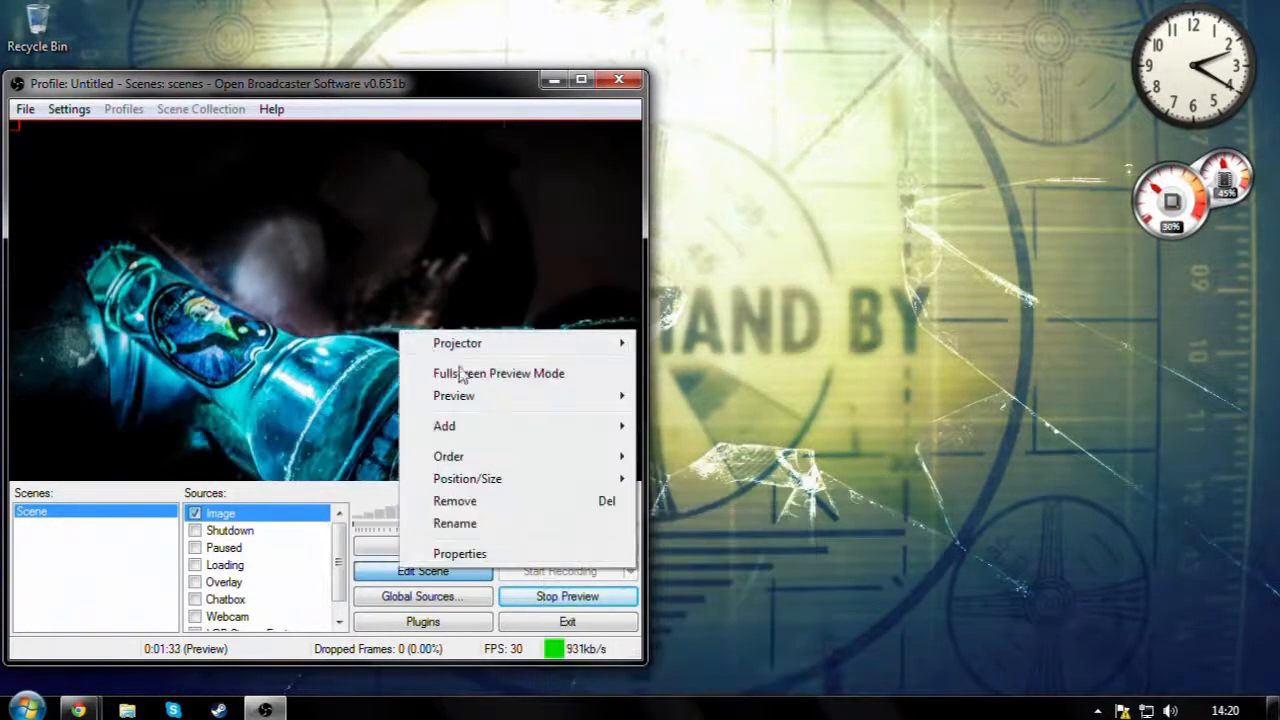
mouse_move(592, 482)
left_click(680, 477)
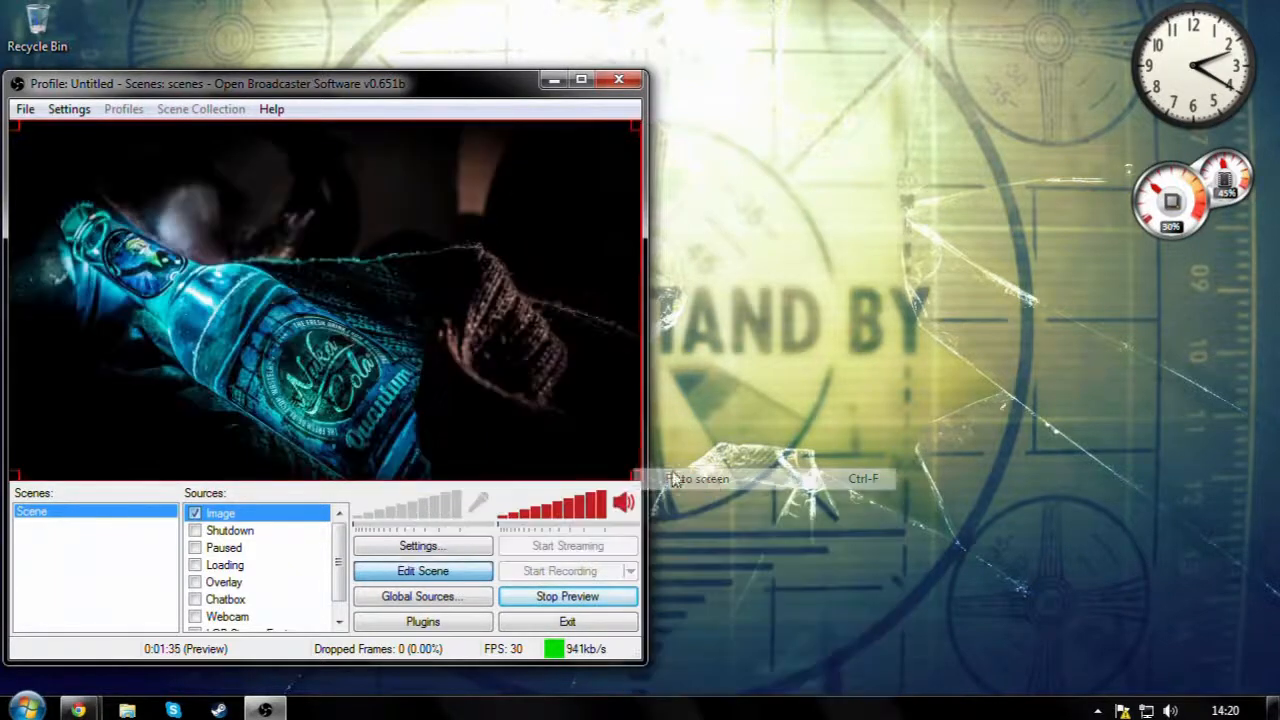
left_click(458, 578)
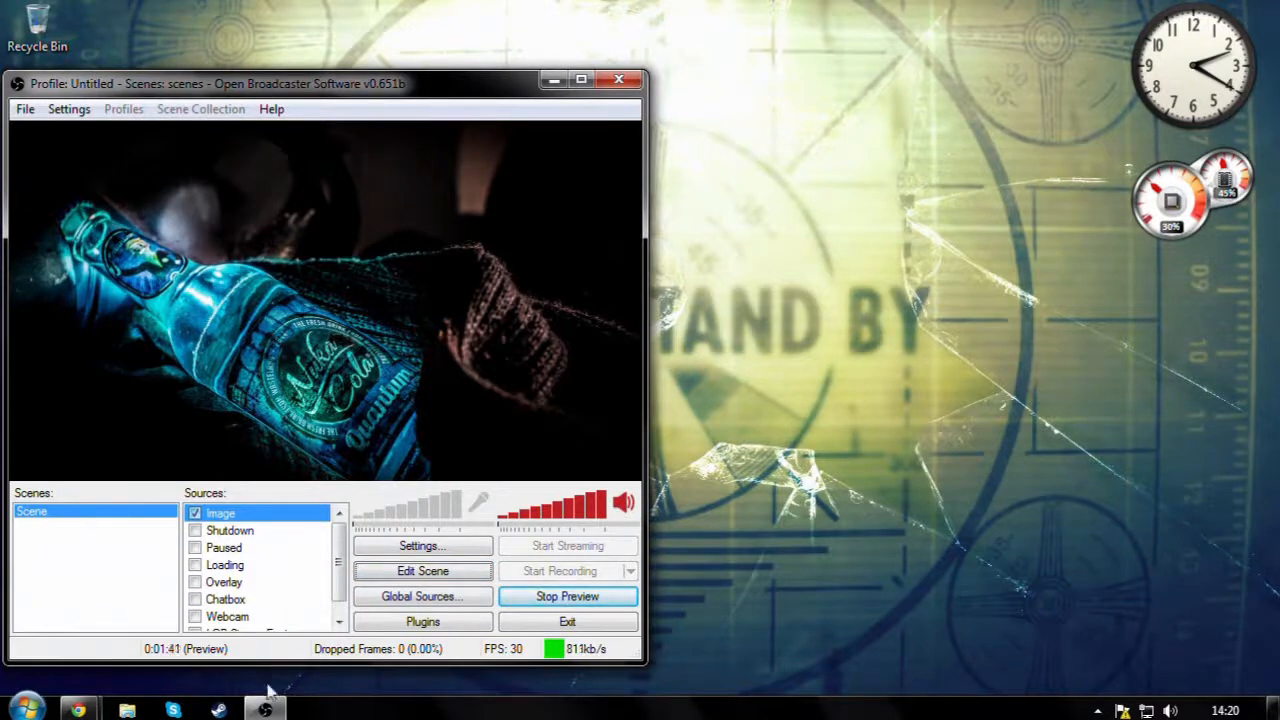
Step: Switch to the pop-out Twitch chat window in Chrome and place it beside the OBS window
mouse_move(78, 710)
left_click(348, 602)
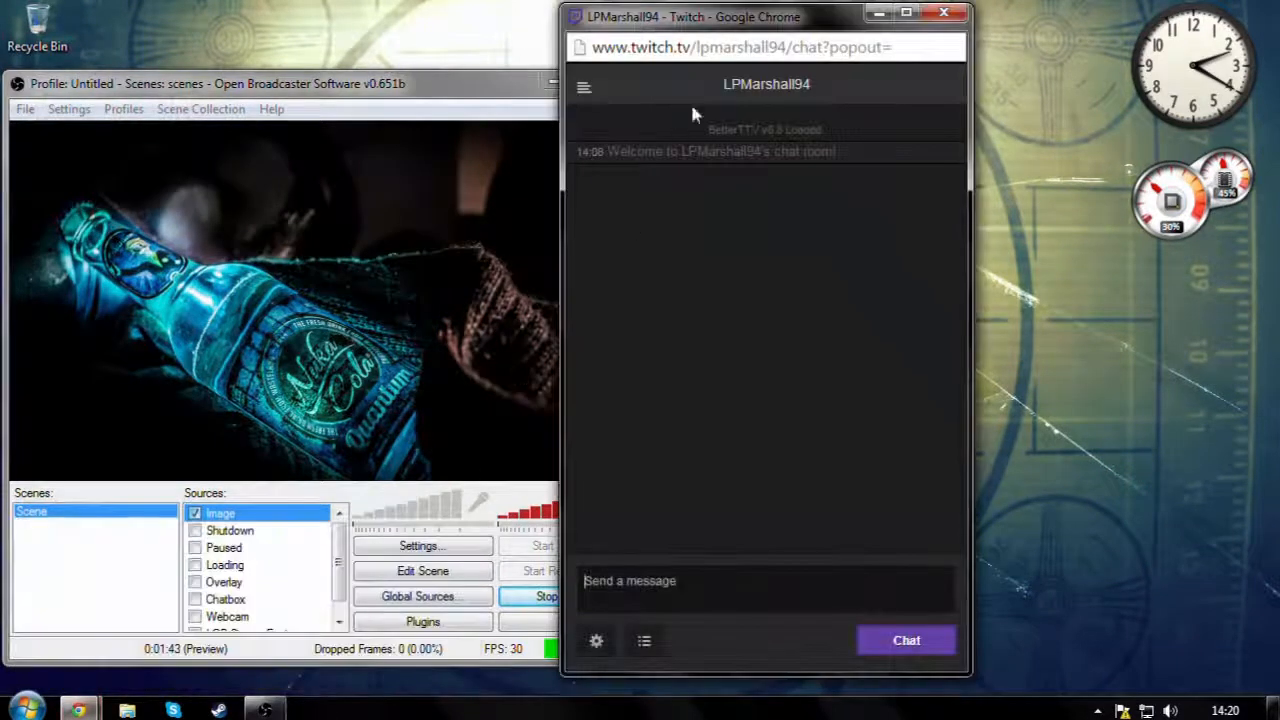
left_click_drag(730, 38, 1033, 42)
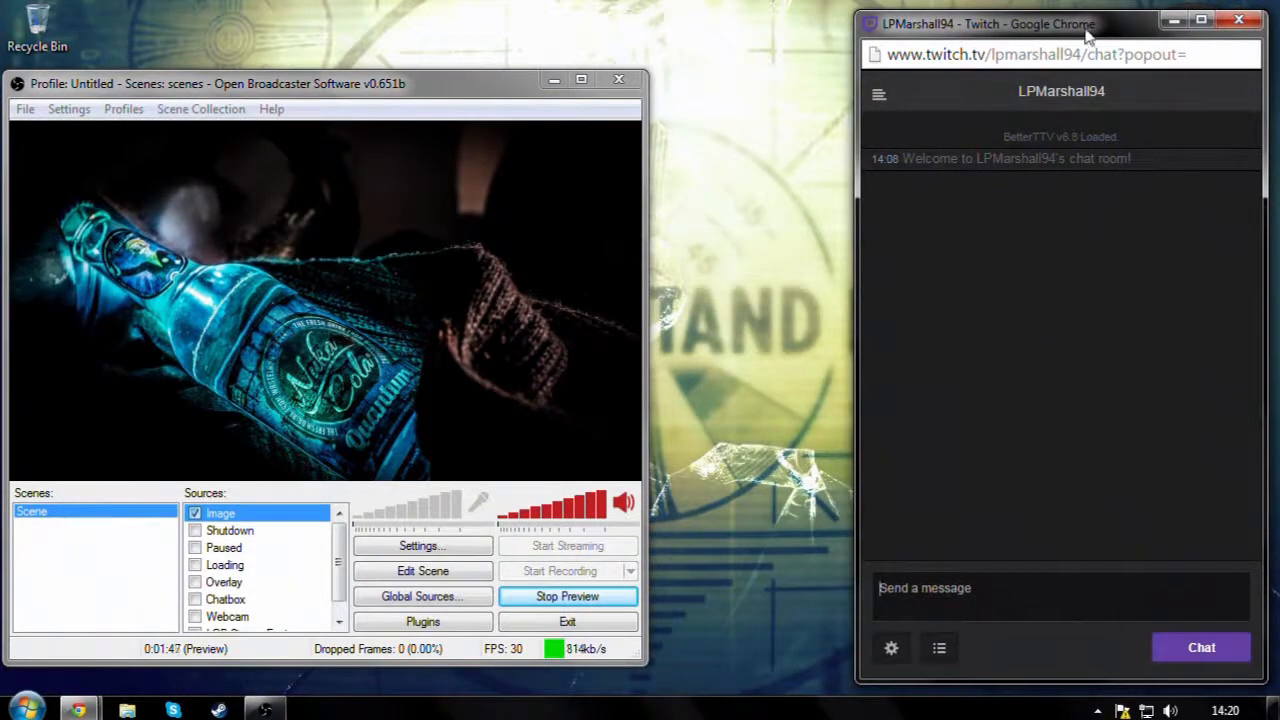
Step: Add a window capture source of the Twitch chat's inner window and, with scene editing on, move it to the preview's right side
right_click(250, 531)
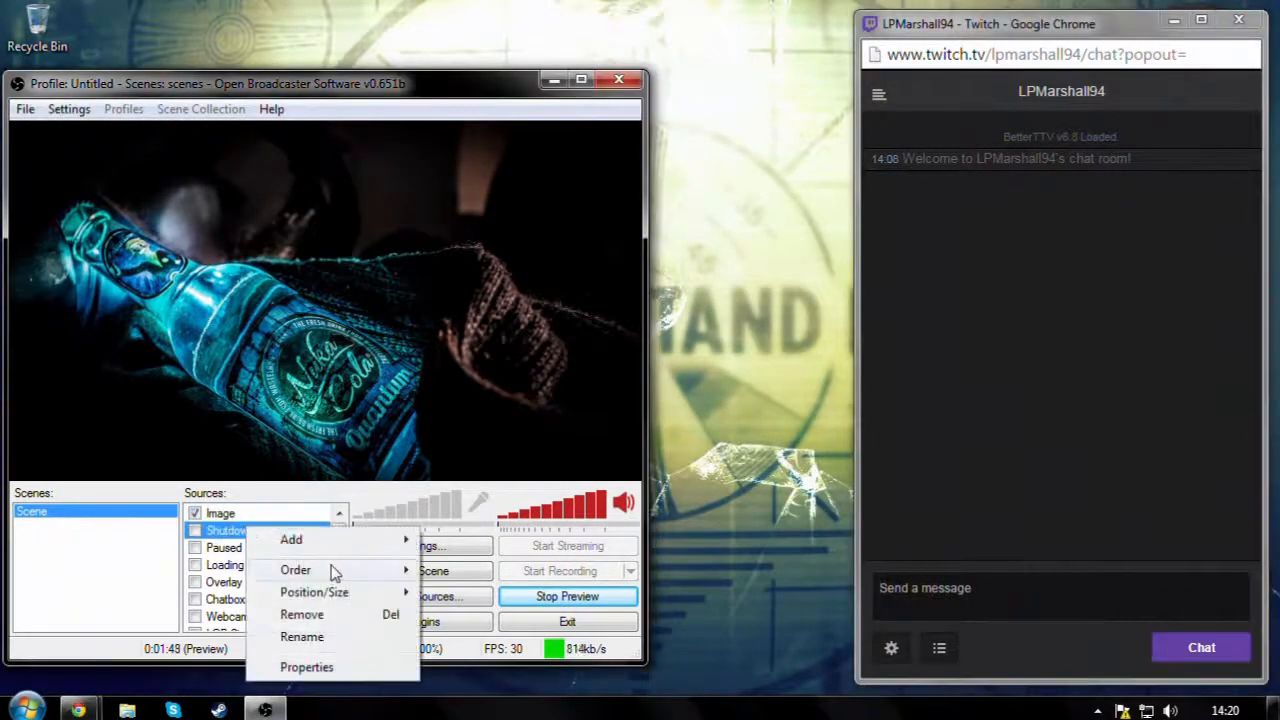
mouse_move(368, 570)
mouse_move(390, 541)
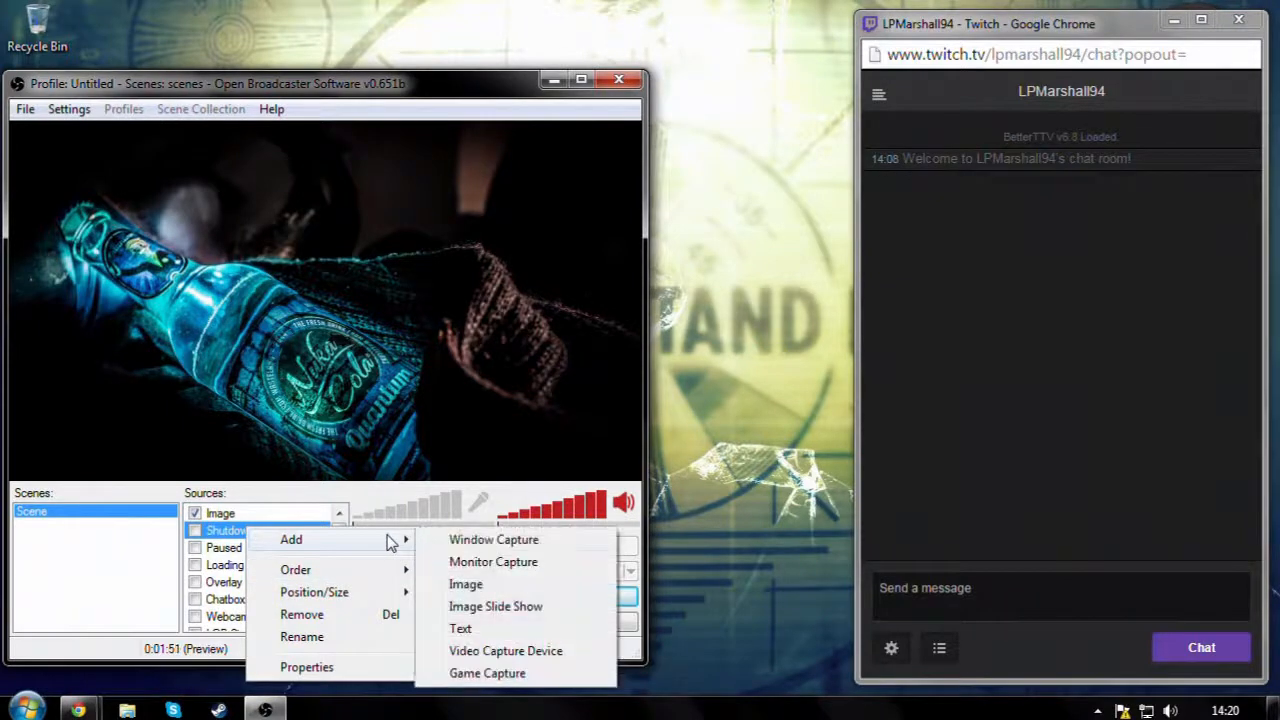
left_click(493, 540)
left_click(735, 372)
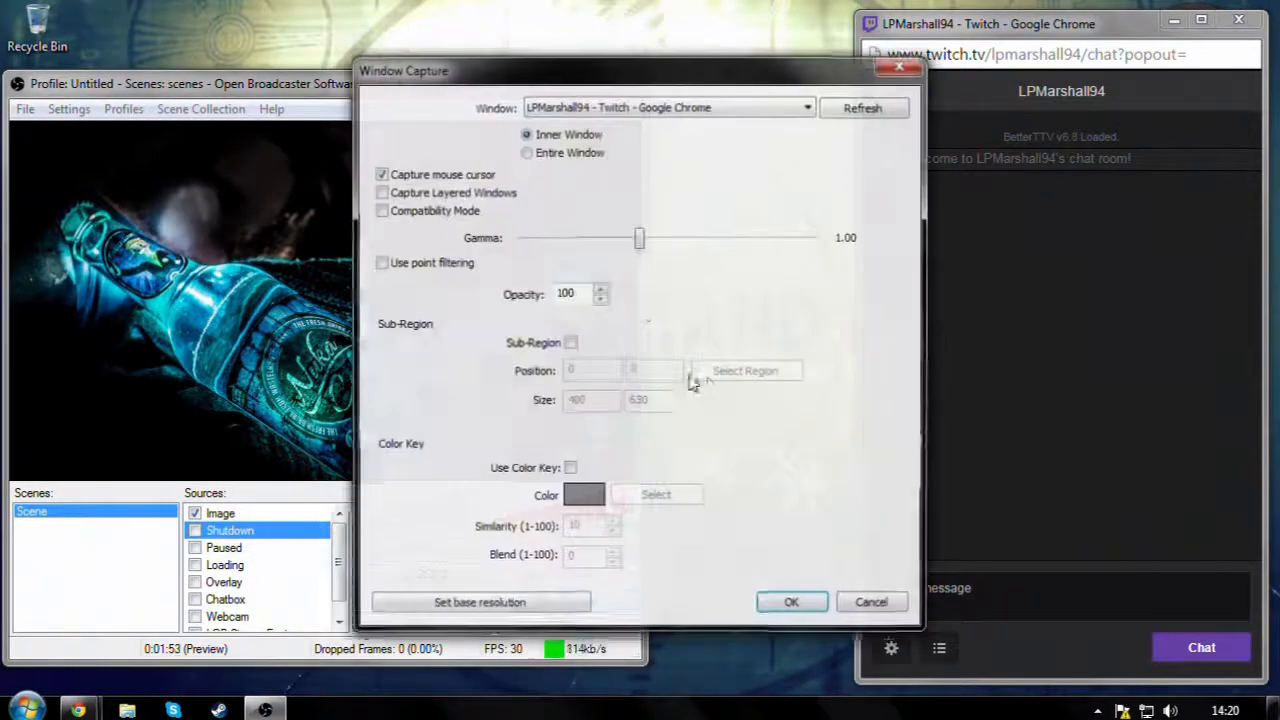
left_click(764, 108)
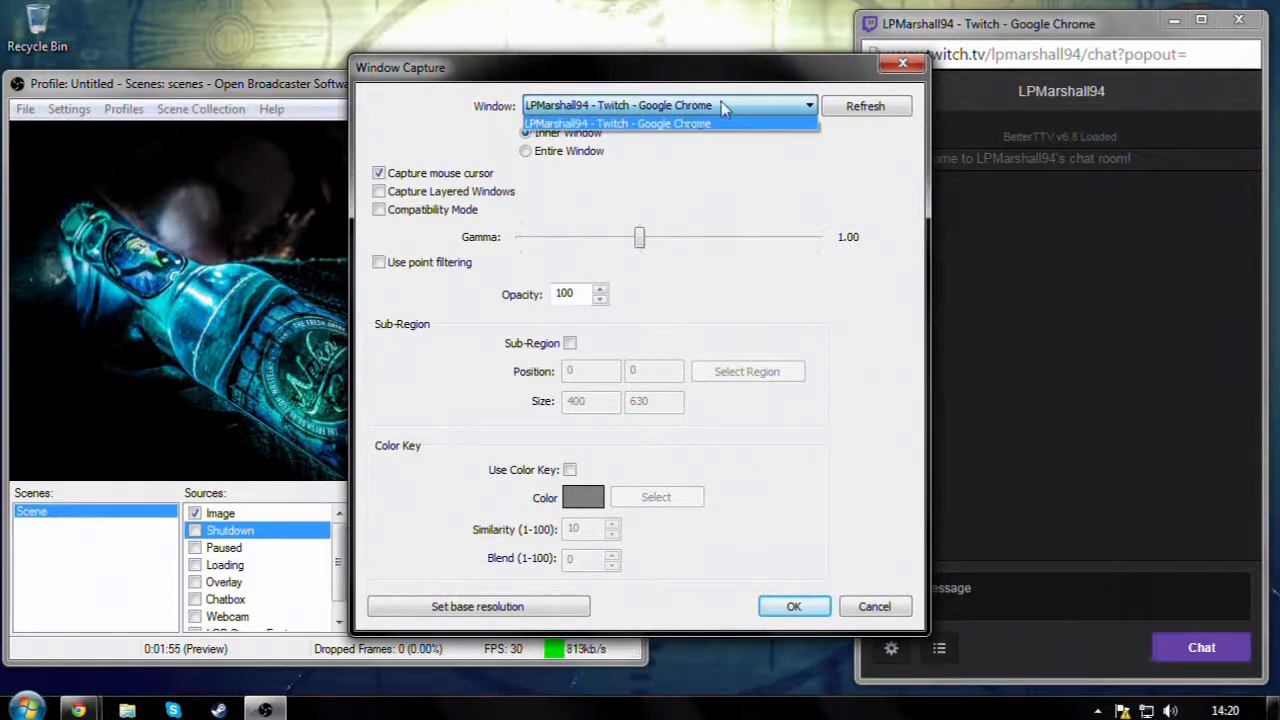
left_click(725, 108)
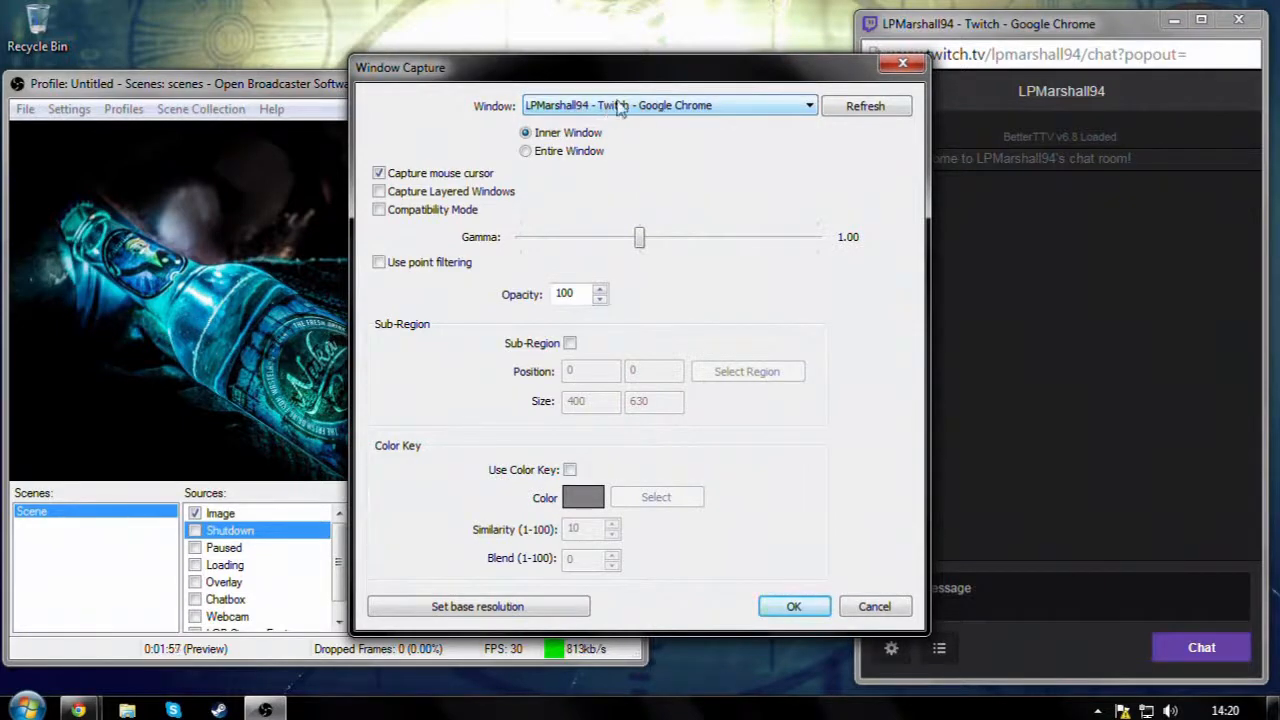
left_click(794, 606)
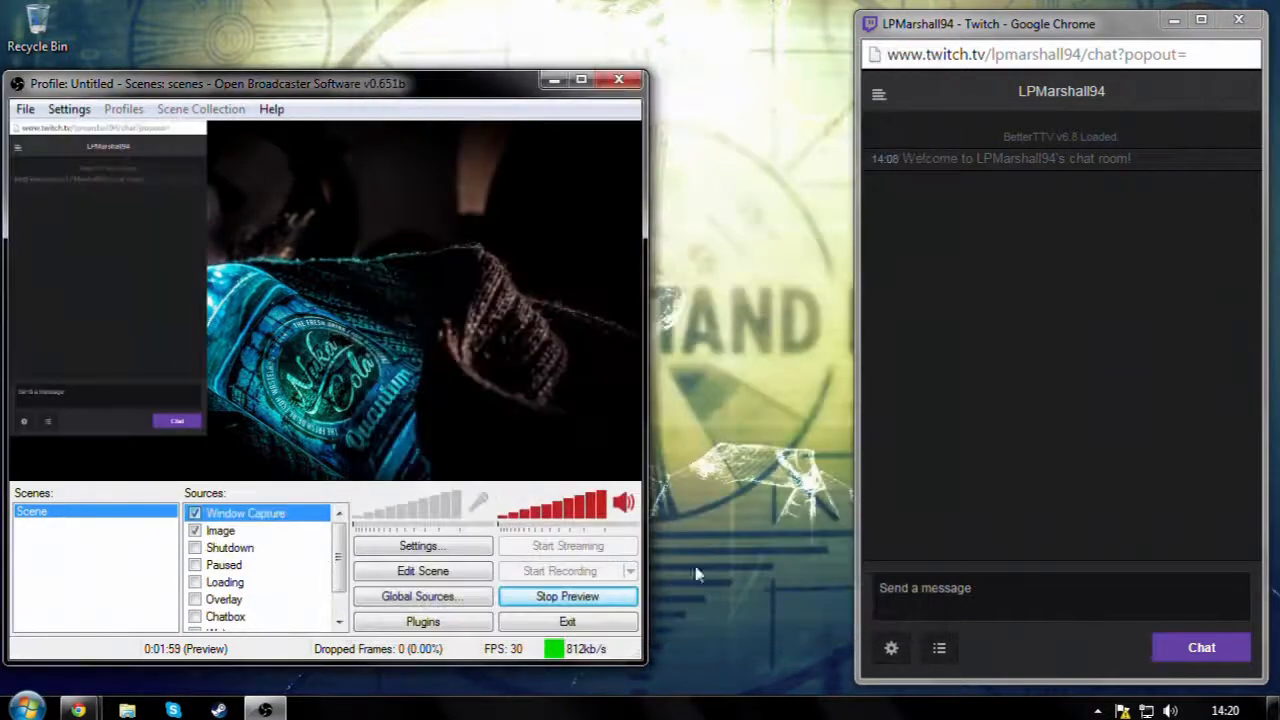
left_click(423, 574)
left_click_drag(140, 325, 582, 351)
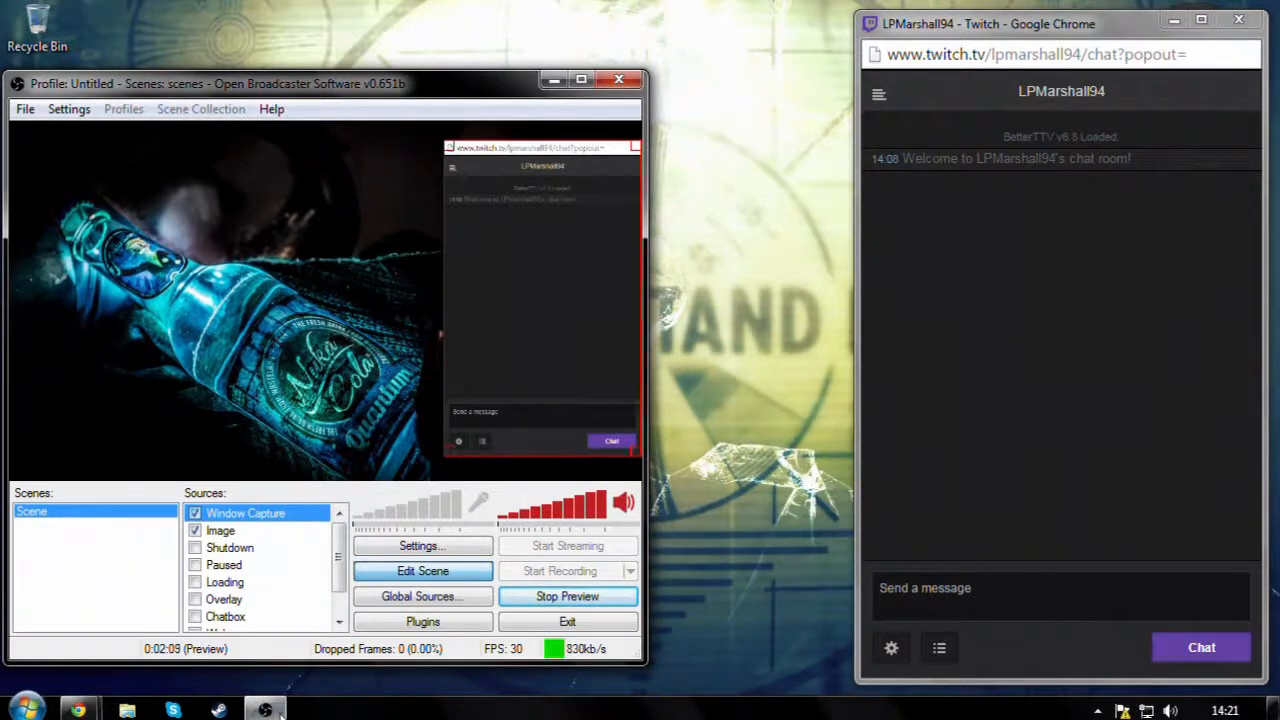
Step: Launch Jedi Knight: Jedi Academy from Steam, skip its intro, and place the game window beside OBS
right_click(219, 709)
left_click(166, 232)
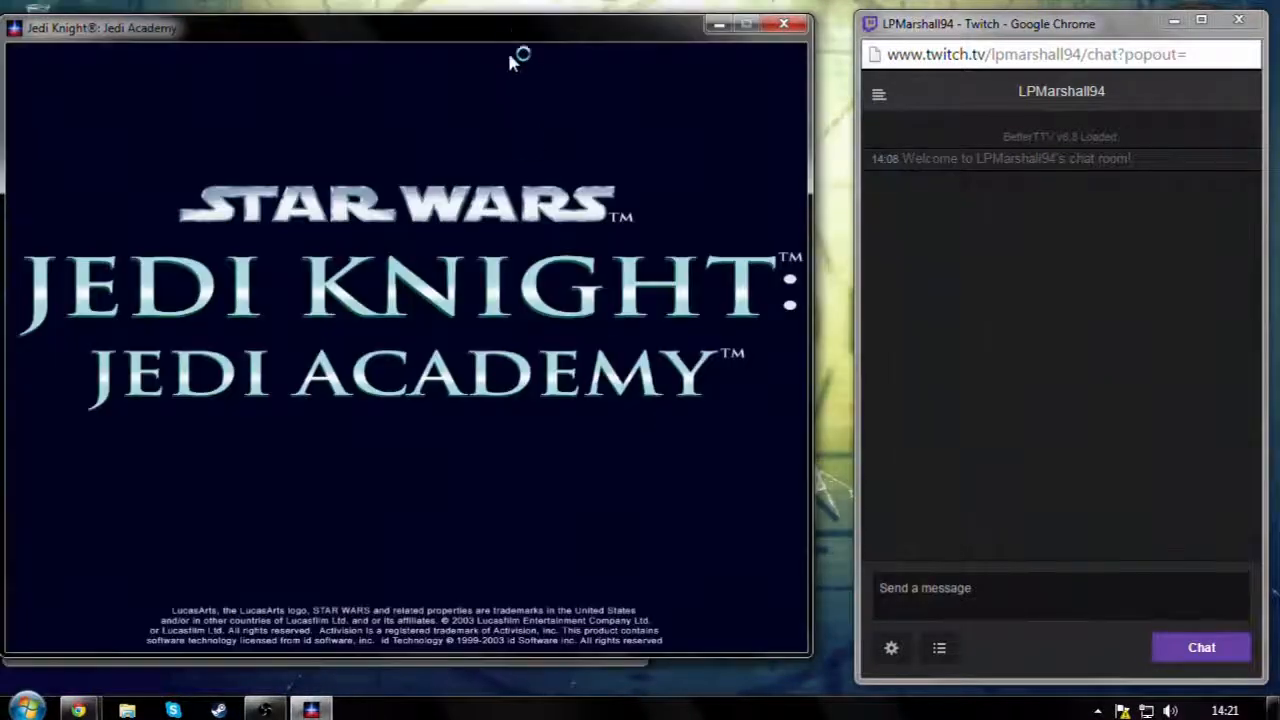
left_click_drag(503, 30, 714, 33)
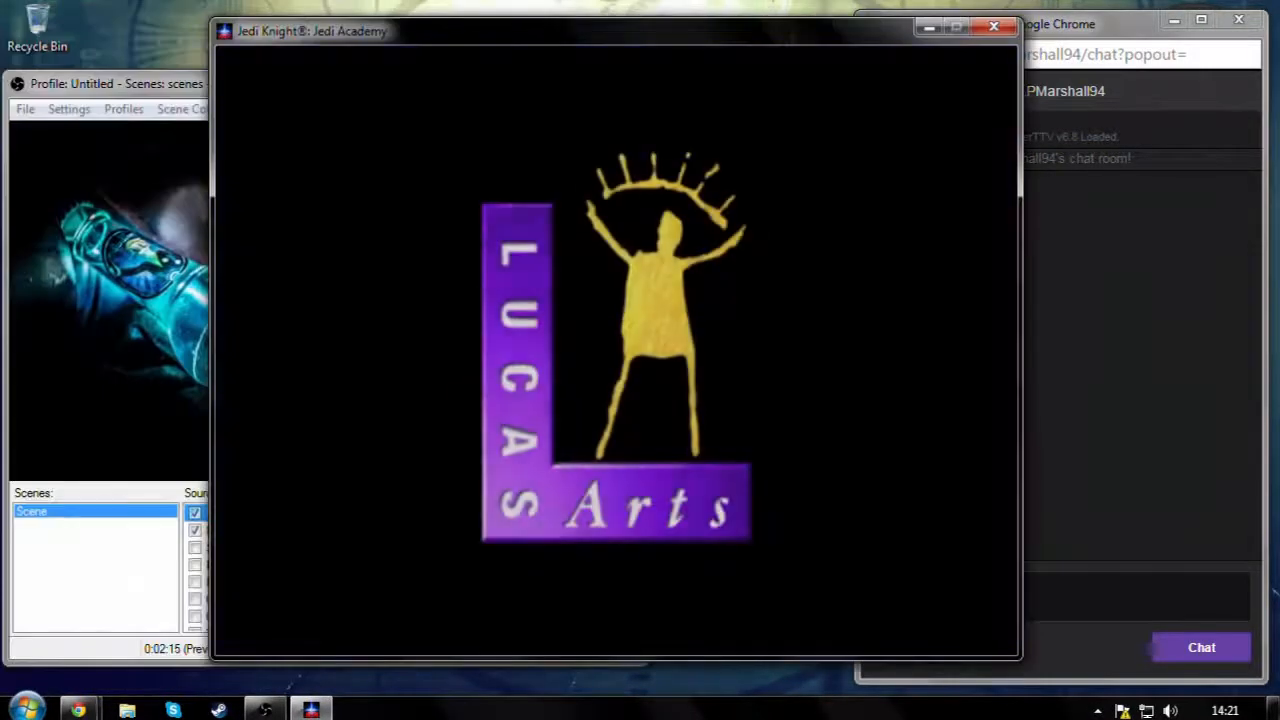
key("Escape")
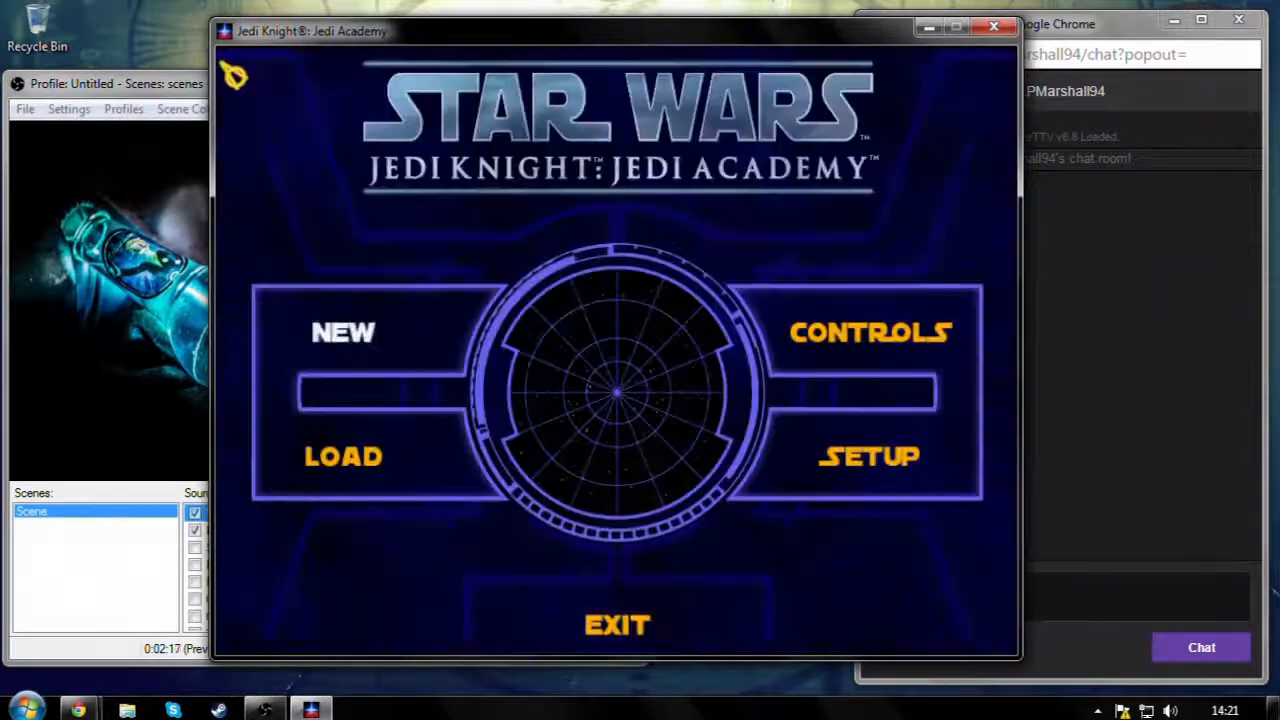
key("alt+Tab")
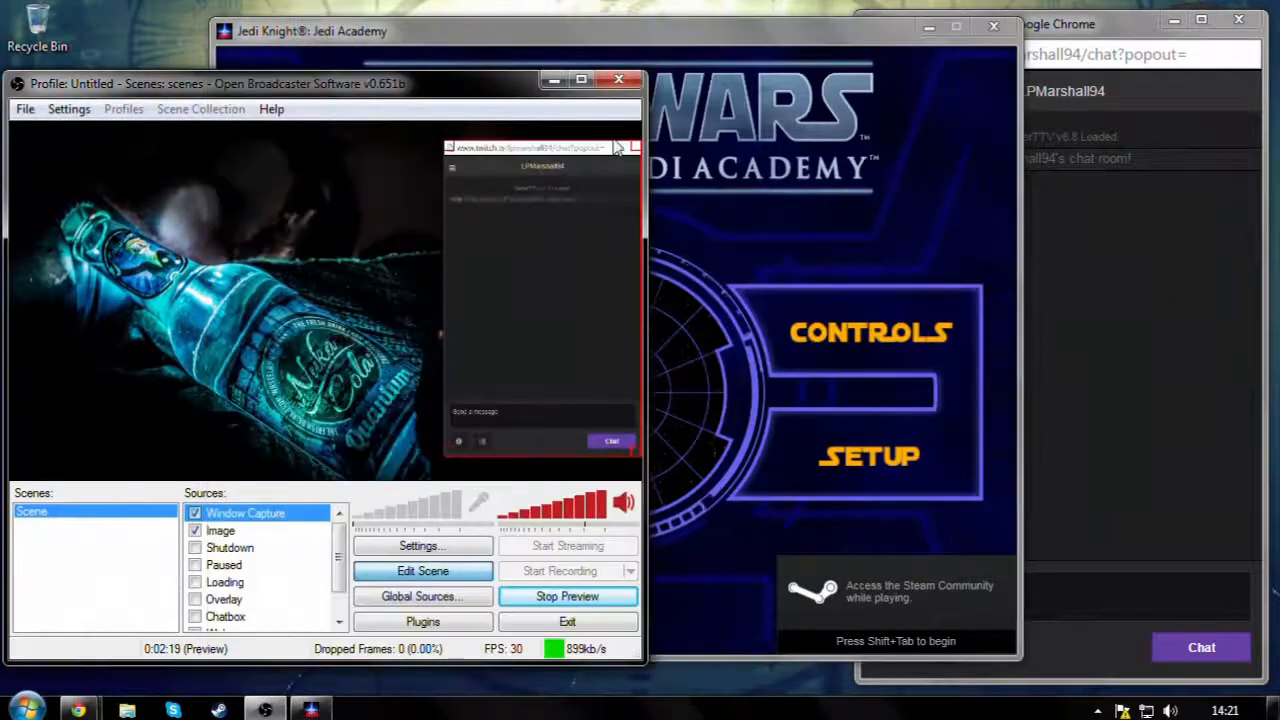
left_click_drag(676, 46, 946, 46)
key("alt+Tab")
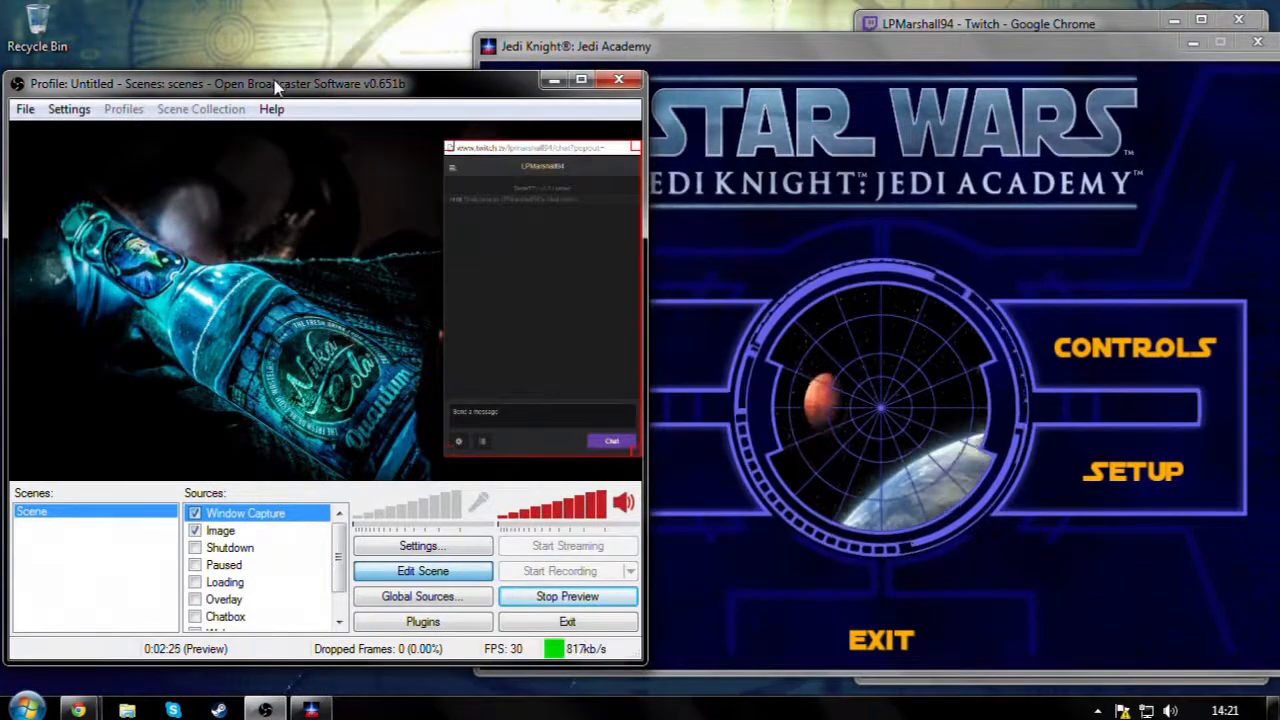
Step: Try capturing the Jedi Knight: Jedi Academy window with a second window capture source
right_click(225, 548)
mouse_move(340, 408)
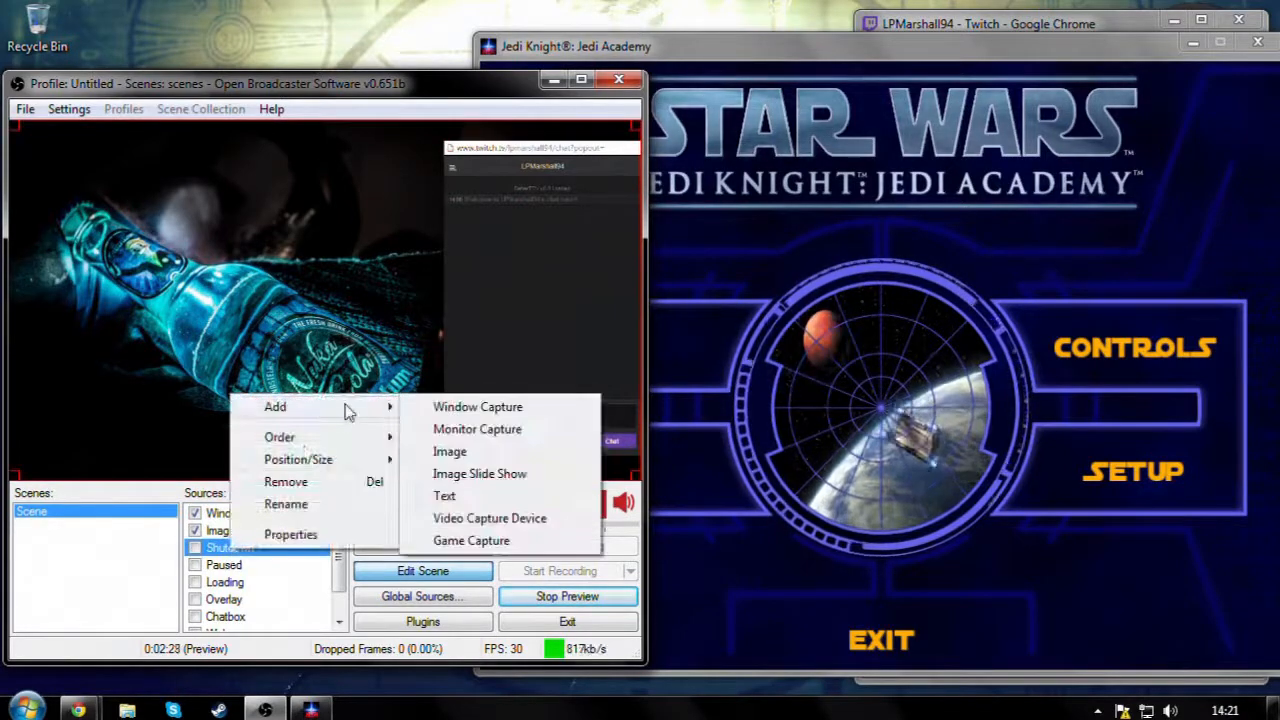
left_click(490, 408)
left_click(711, 377)
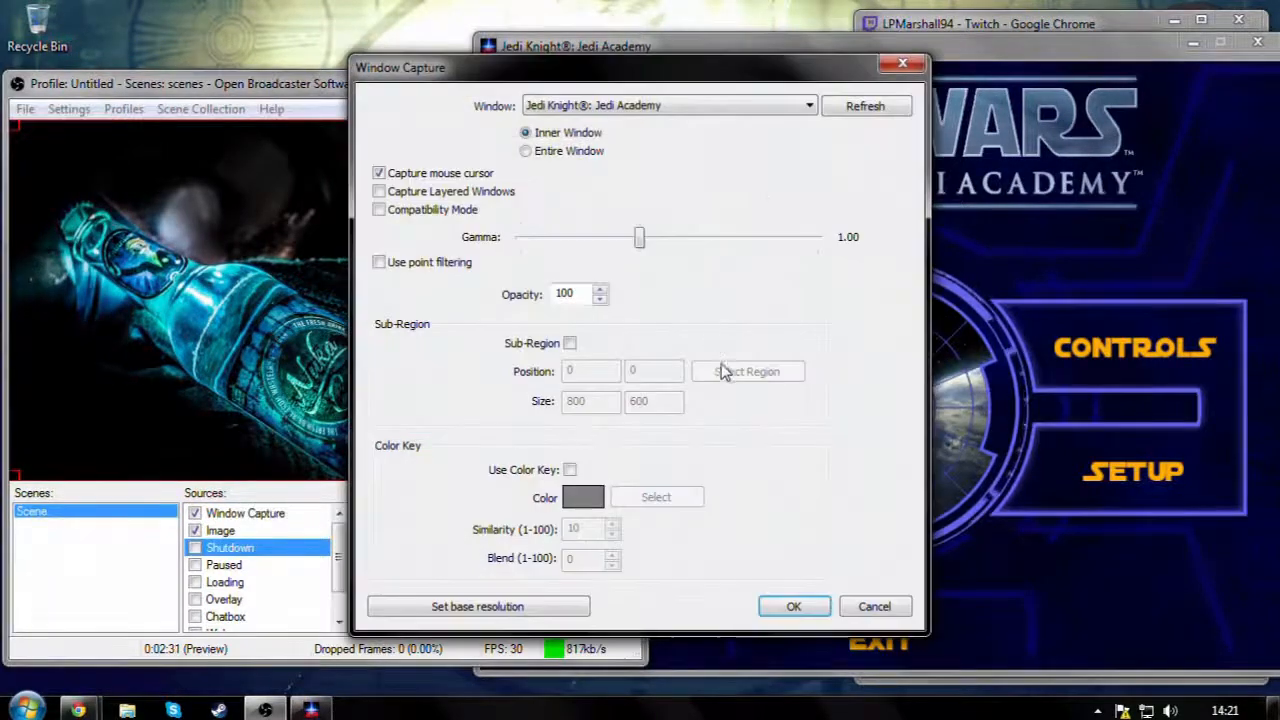
left_click(793, 607)
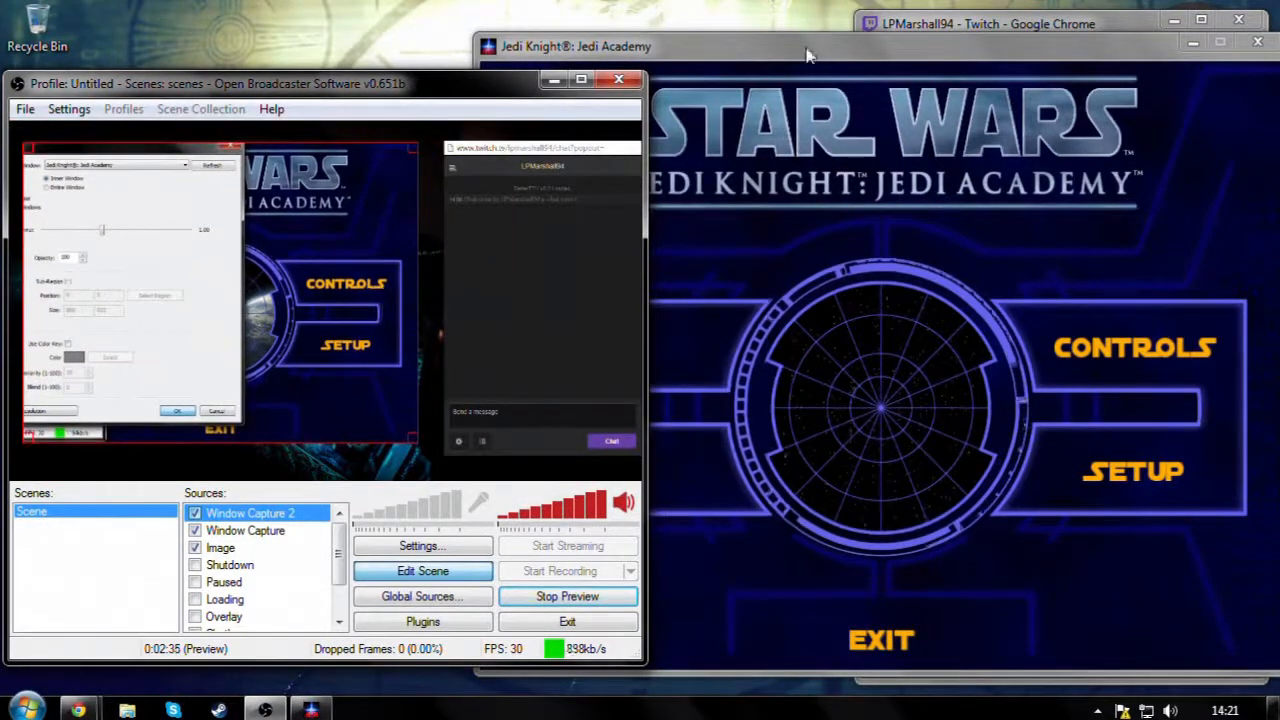
Step: Open and leave the game's Setup screen to check whether the window capture follows the game, and return to OBS
left_click(808, 55)
key("alt+Tab")
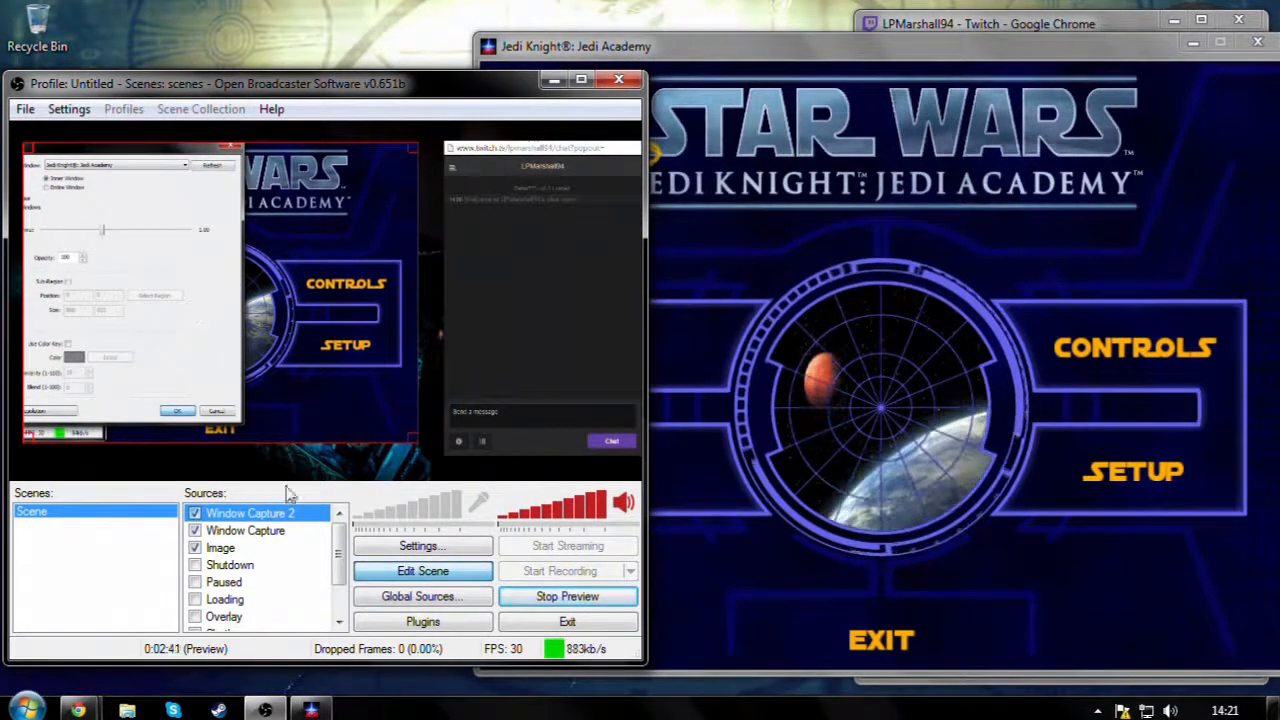
mouse_move(360, 100)
left_mouse_down()
mouse_move(295, 150)
mouse_move(345, 158)
mouse_move(374, 110)
mouse_move(355, 98)
left_mouse_up()
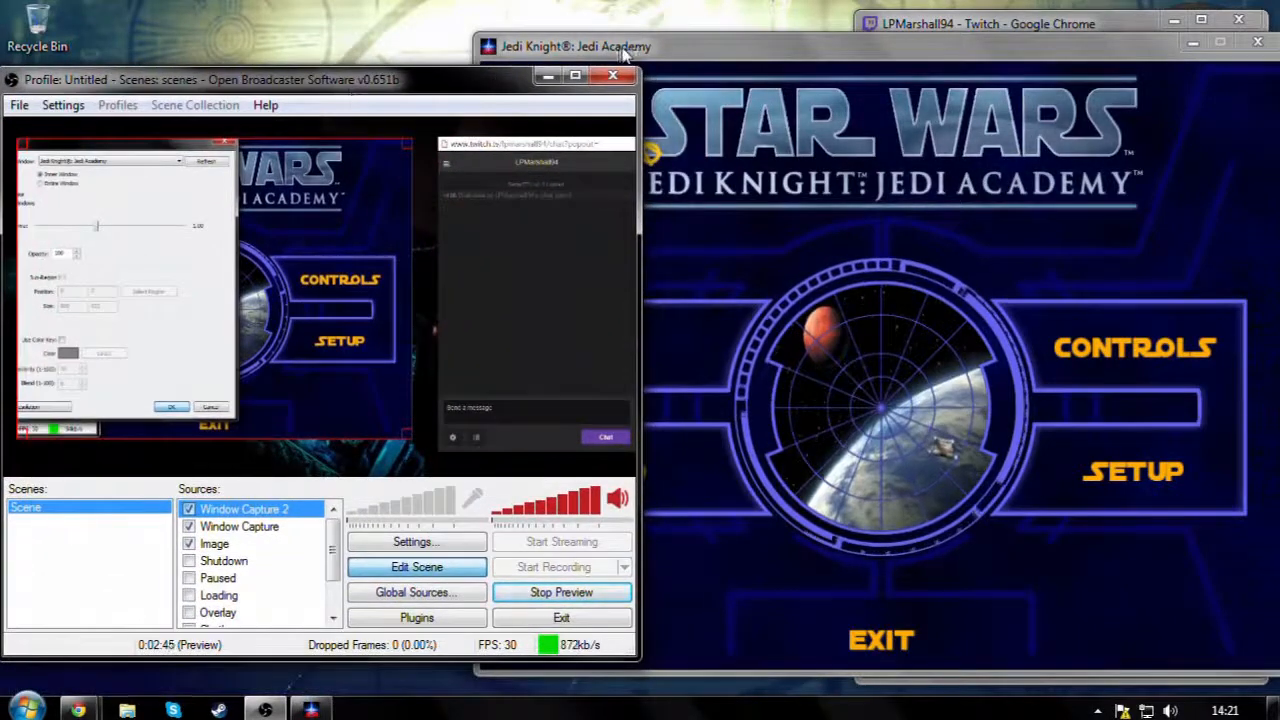
left_click(575, 46)
left_click(1222, 468)
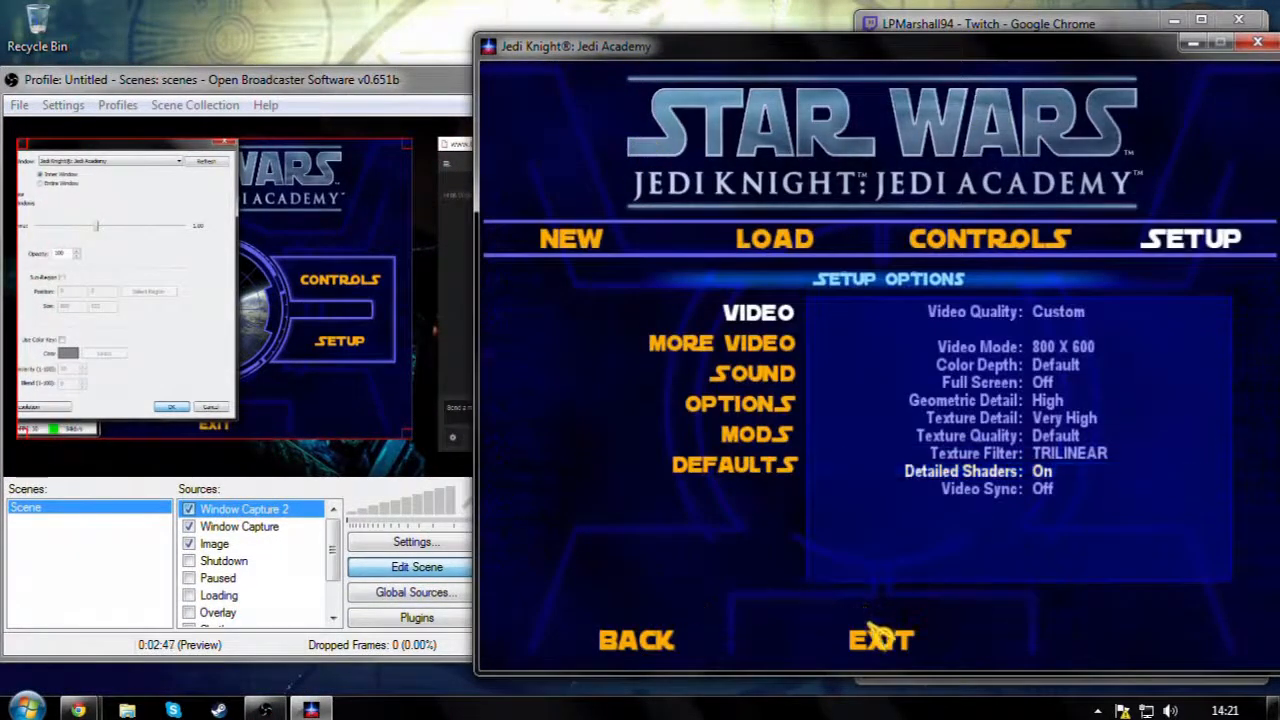
left_click(625, 645)
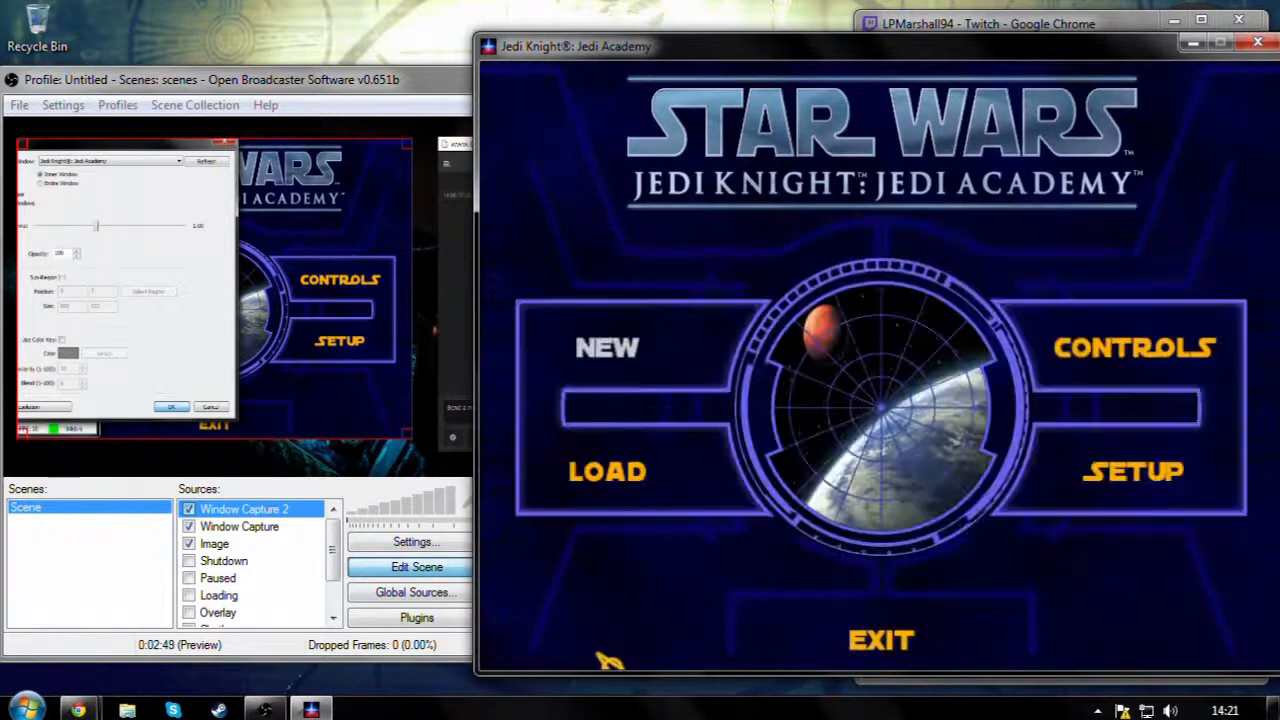
key("alt+Tab")
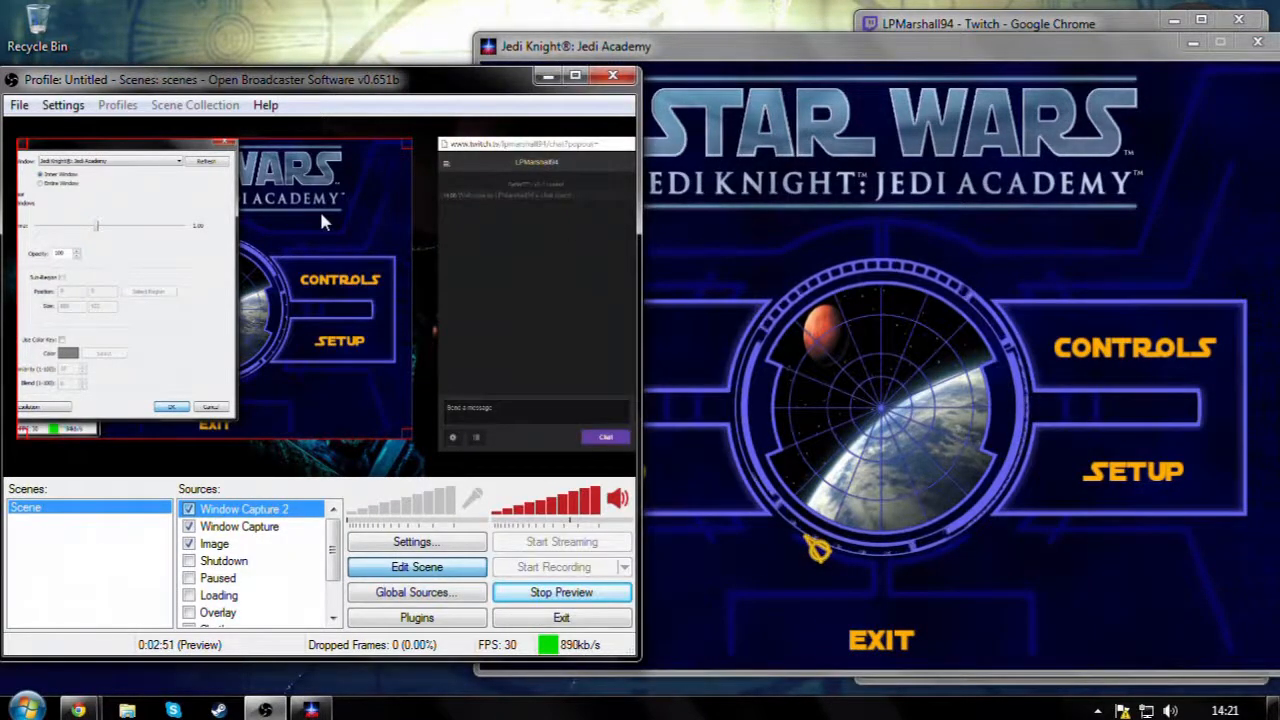
Step: Delete the second window capture source from the scene
right_click(268, 512)
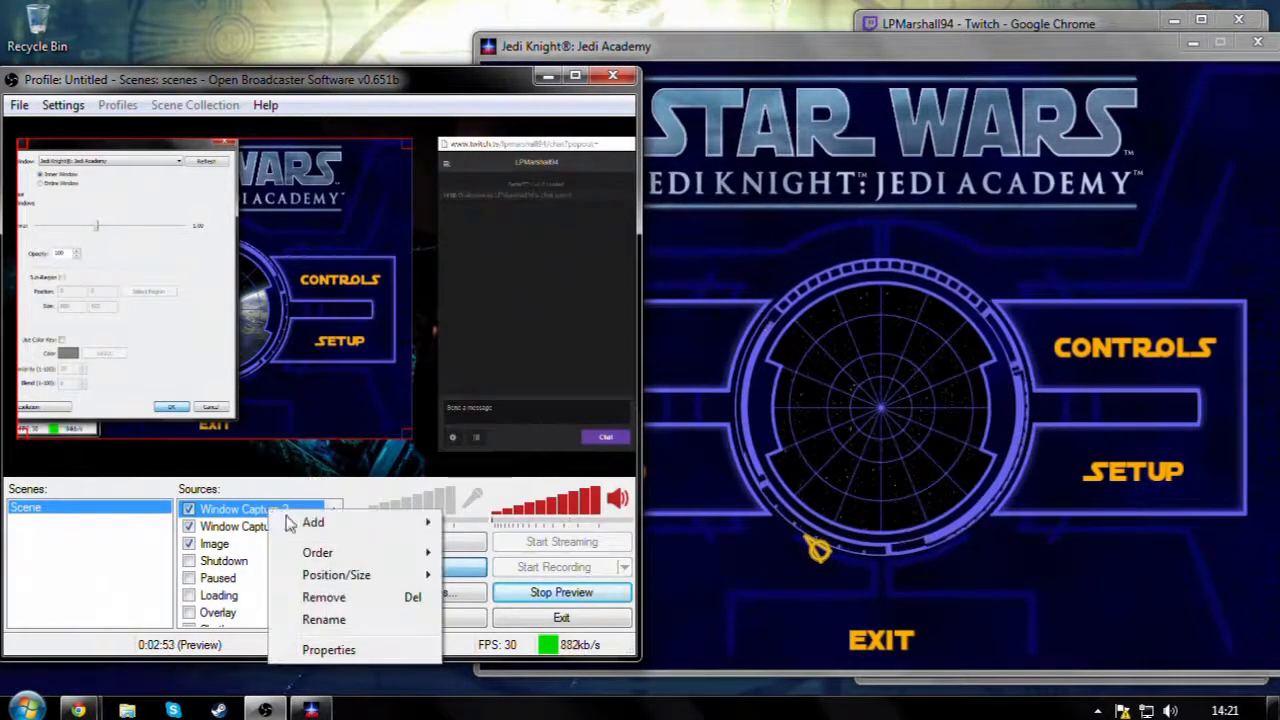
left_click(340, 598)
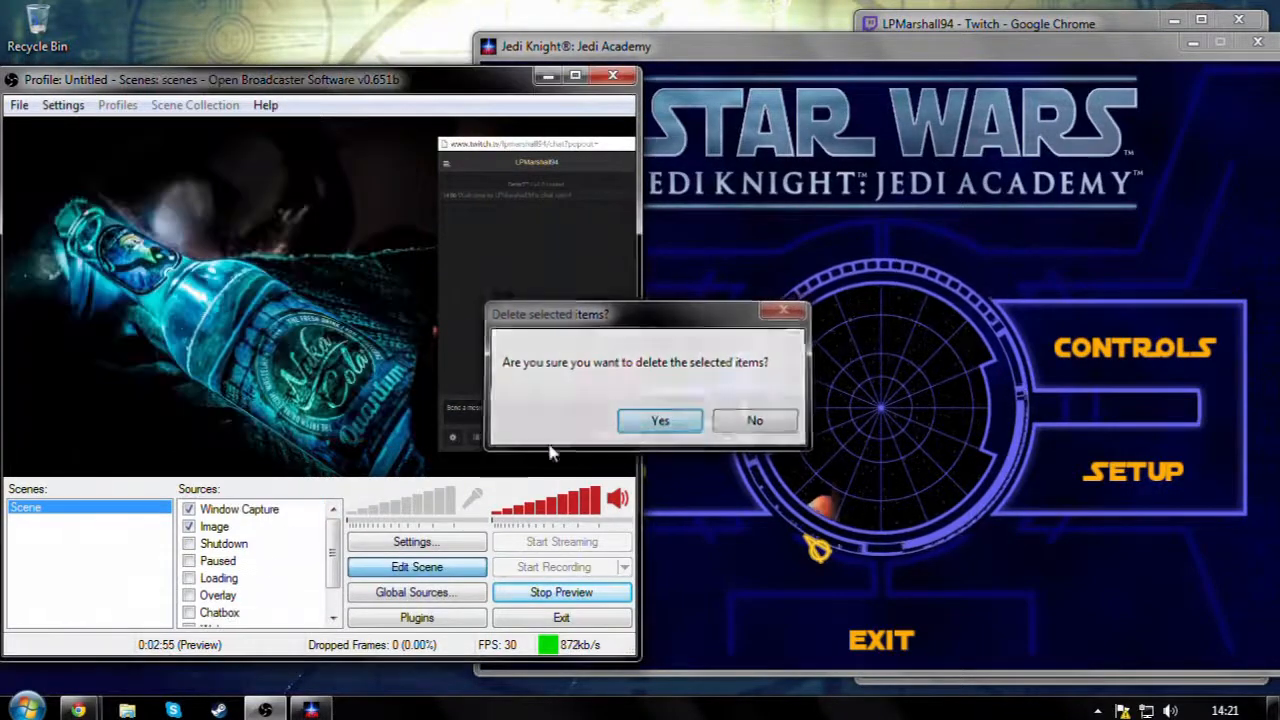
left_click(660, 420)
Step: Add a game capture source with Jedi Knight: Jedi Academy as its application and mouse cursor capture enabled
right_click(258, 560)
mouse_move(363, 413)
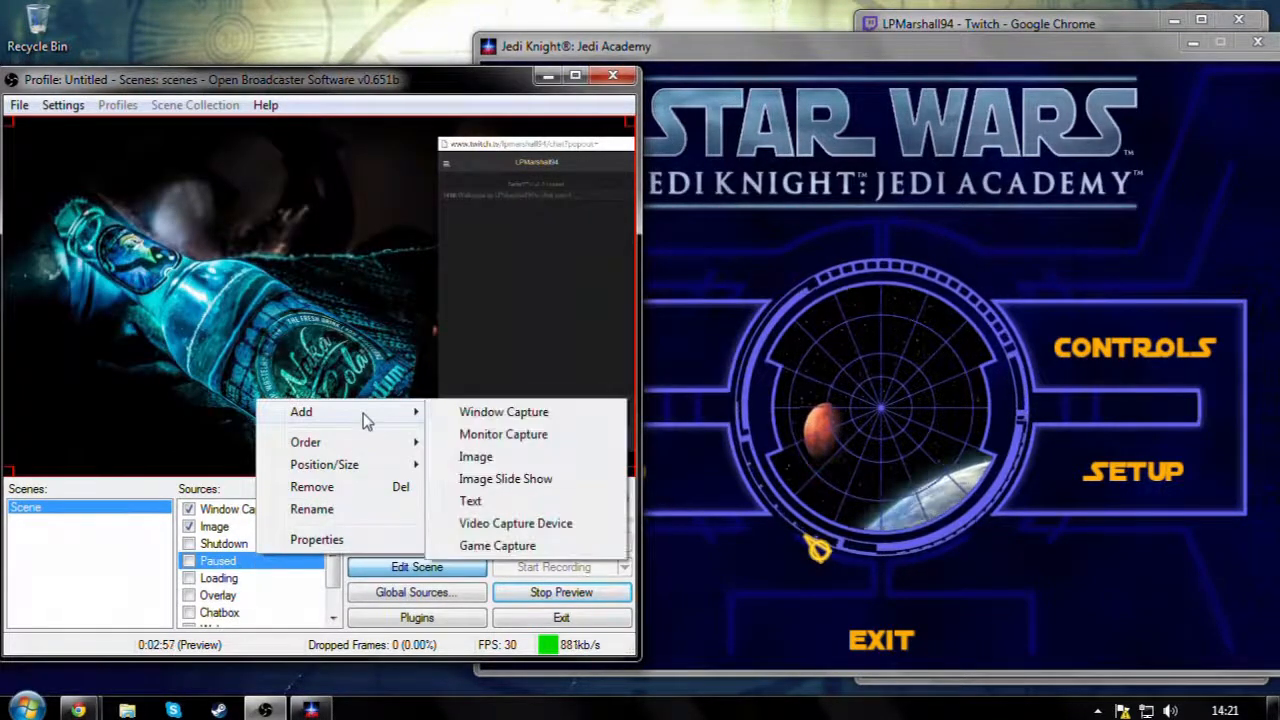
left_click(500, 545)
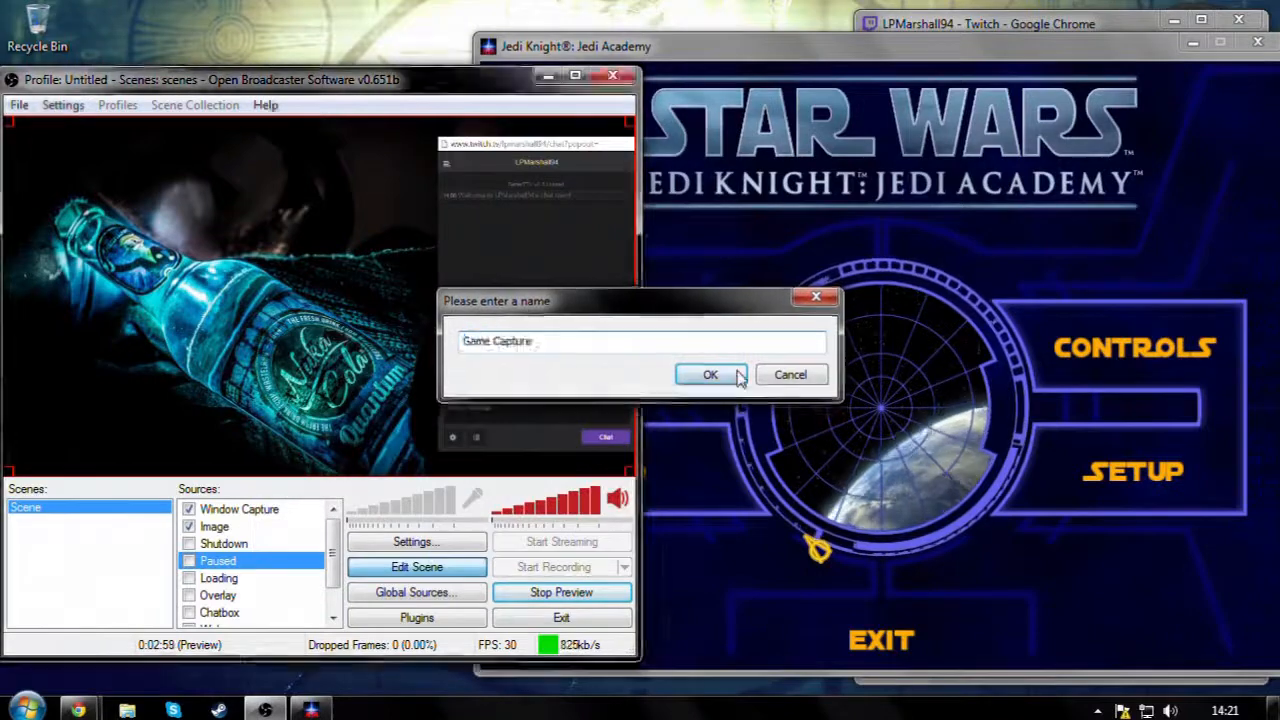
left_click(740, 376)
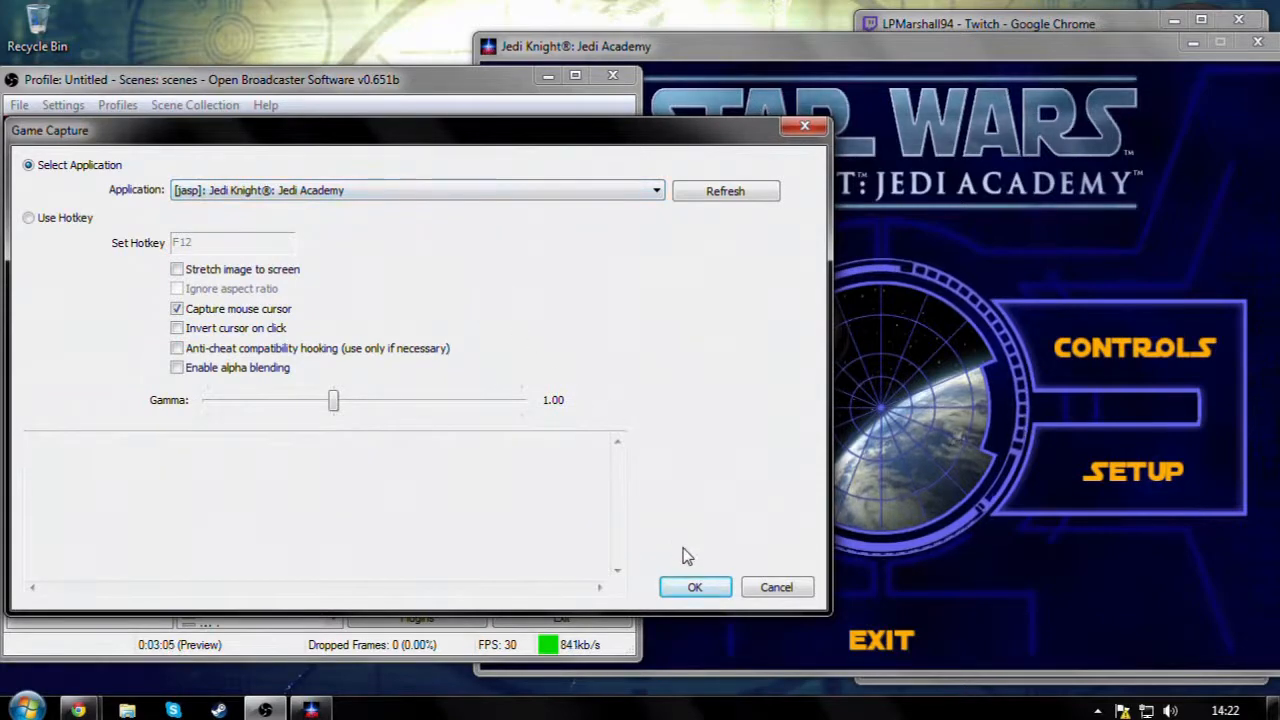
left_click(679, 589)
Step: Test the game capture by opening and leaving the game's Setup screen, and return to OBS
left_click(899, 45)
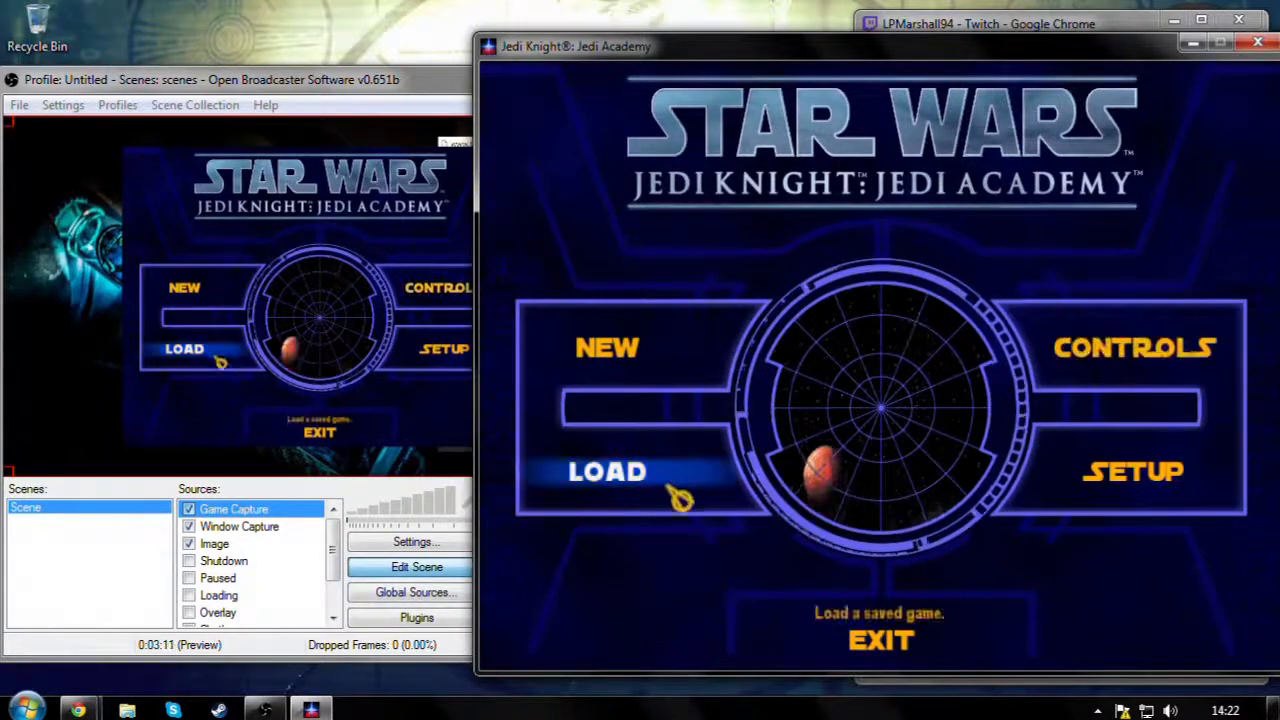
left_click(1095, 468)
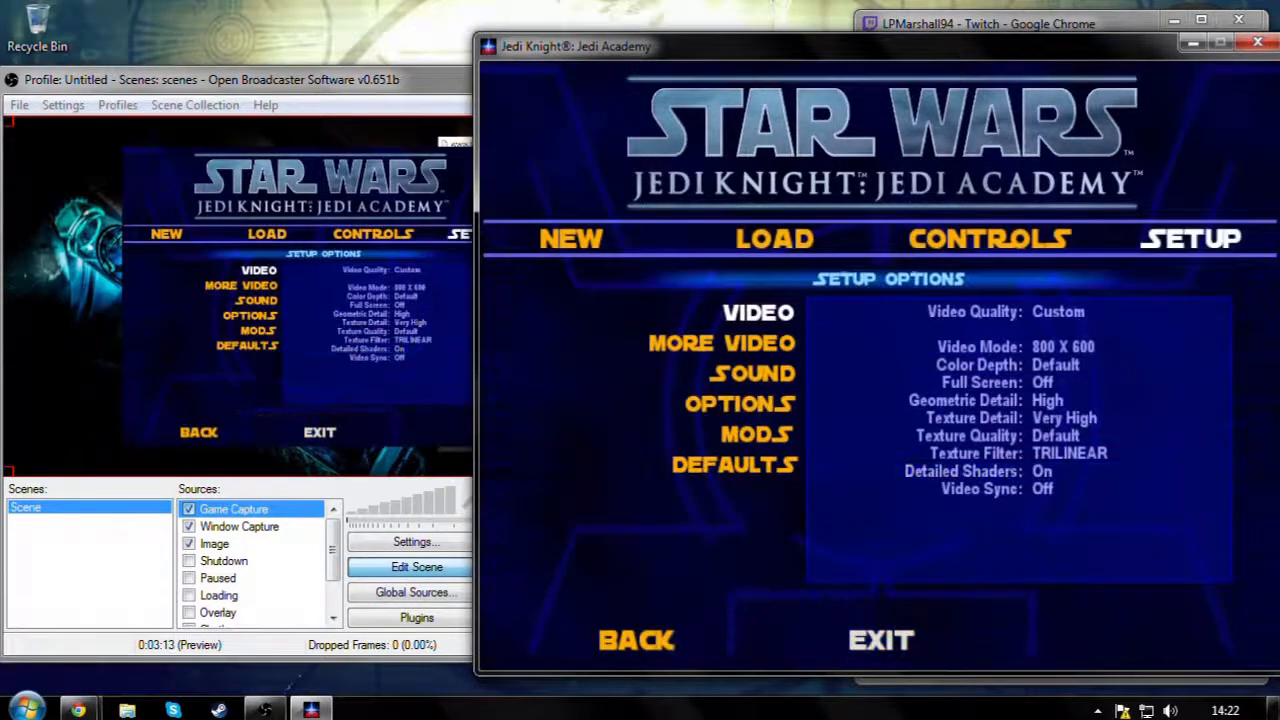
left_click(636, 640)
key("alt+Tab")
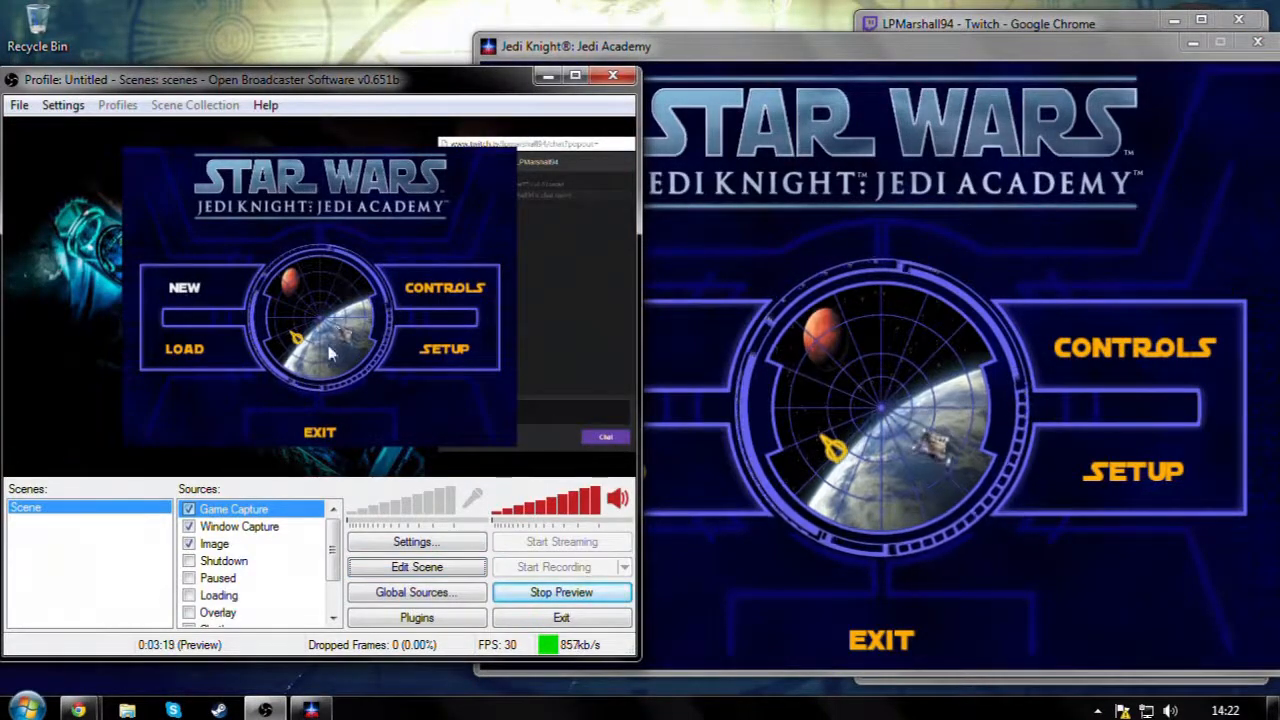
Step: Turn on scene editing, enlarge the game capture to about the preview's full height, and position it near the centre
left_click(400, 567)
left_click_drag(362, 293, 269, 235)
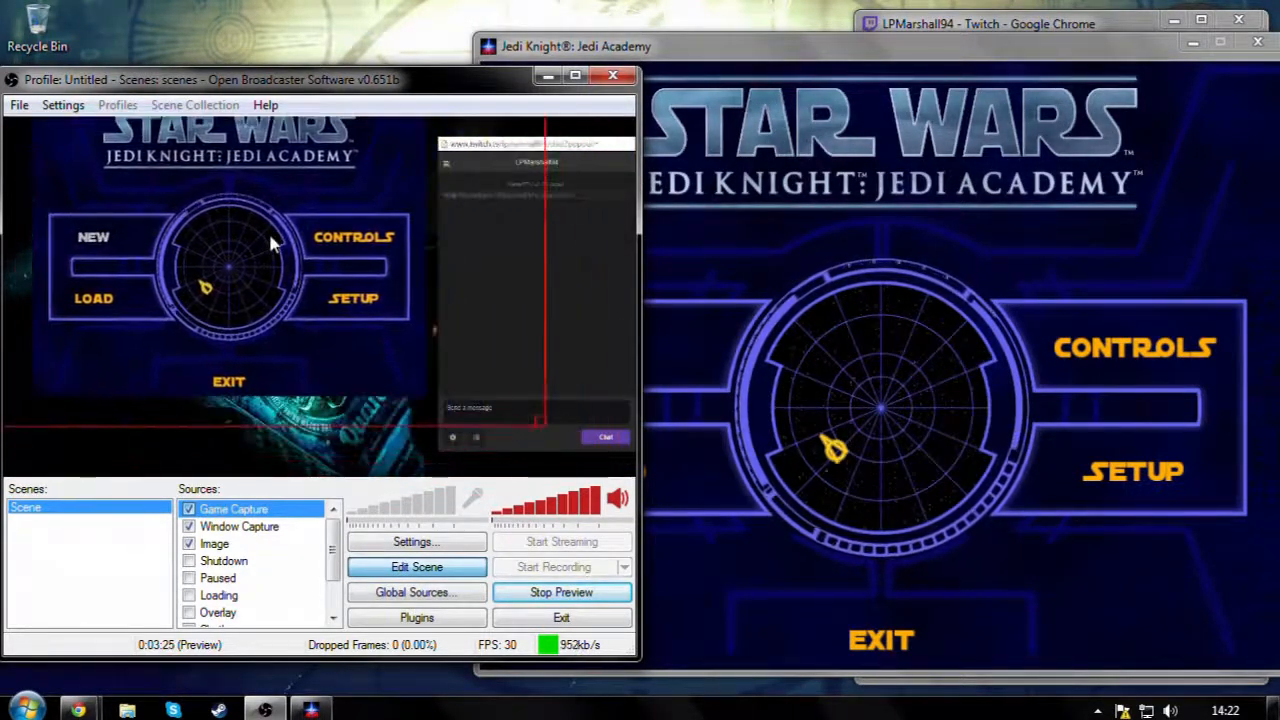
left_click_drag(553, 431, 654, 467)
left_click_drag(298, 325, 404, 386)
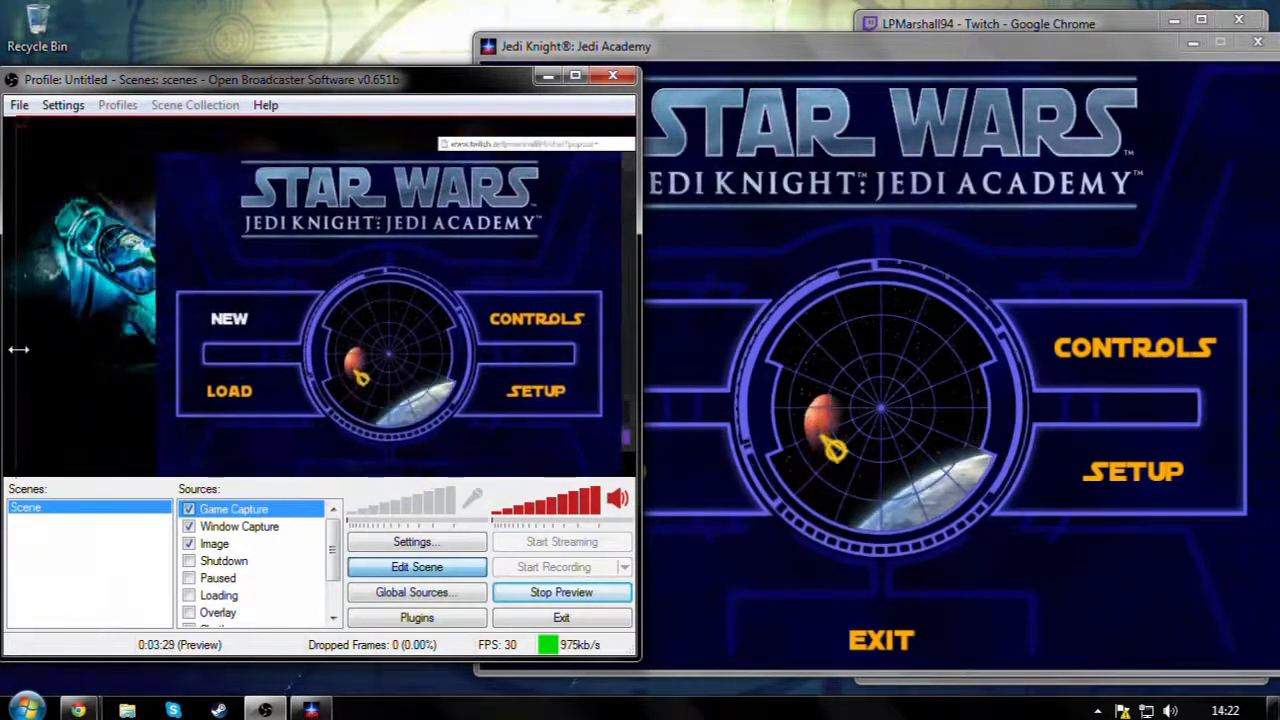
mouse_move(17, 349)
left_mouse_down()
mouse_move(176, 346)
mouse_move(23, 343)
left_mouse_up()
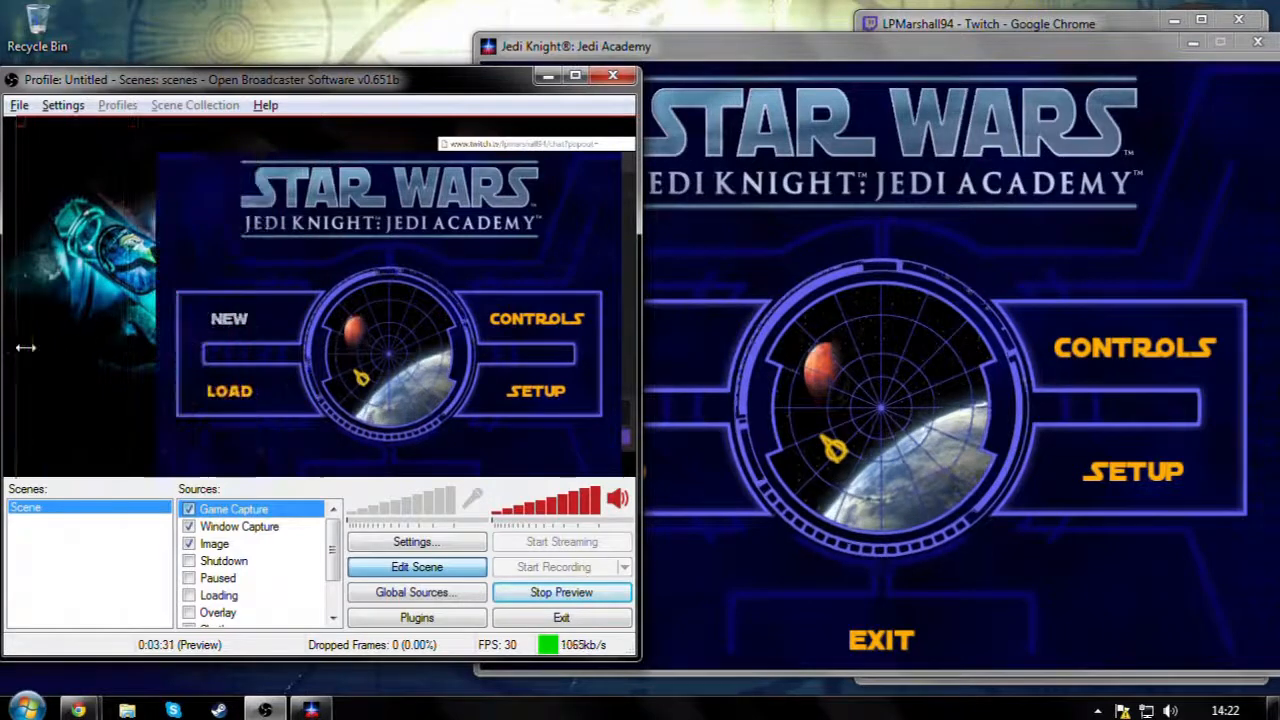
left_click_drag(374, 346, 296, 296)
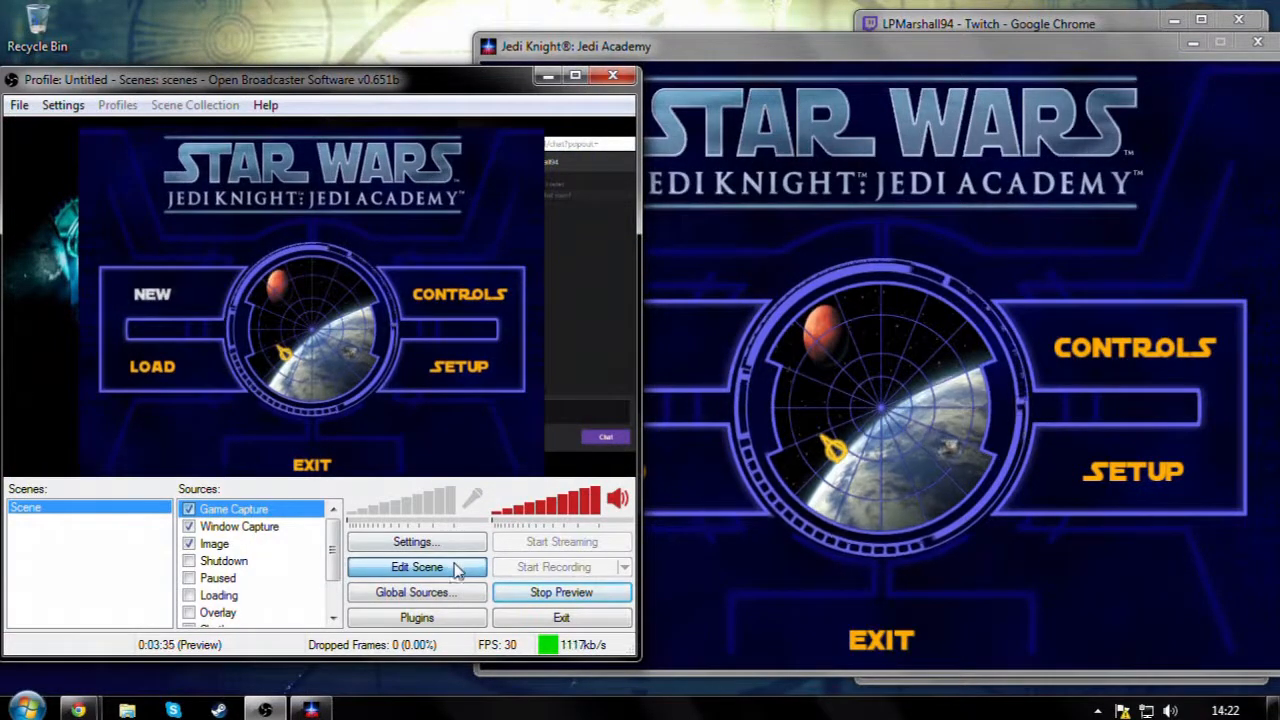
Step: Hide the game capture source and switch the chat window capture's visibility off and back on
left_click(189, 526)
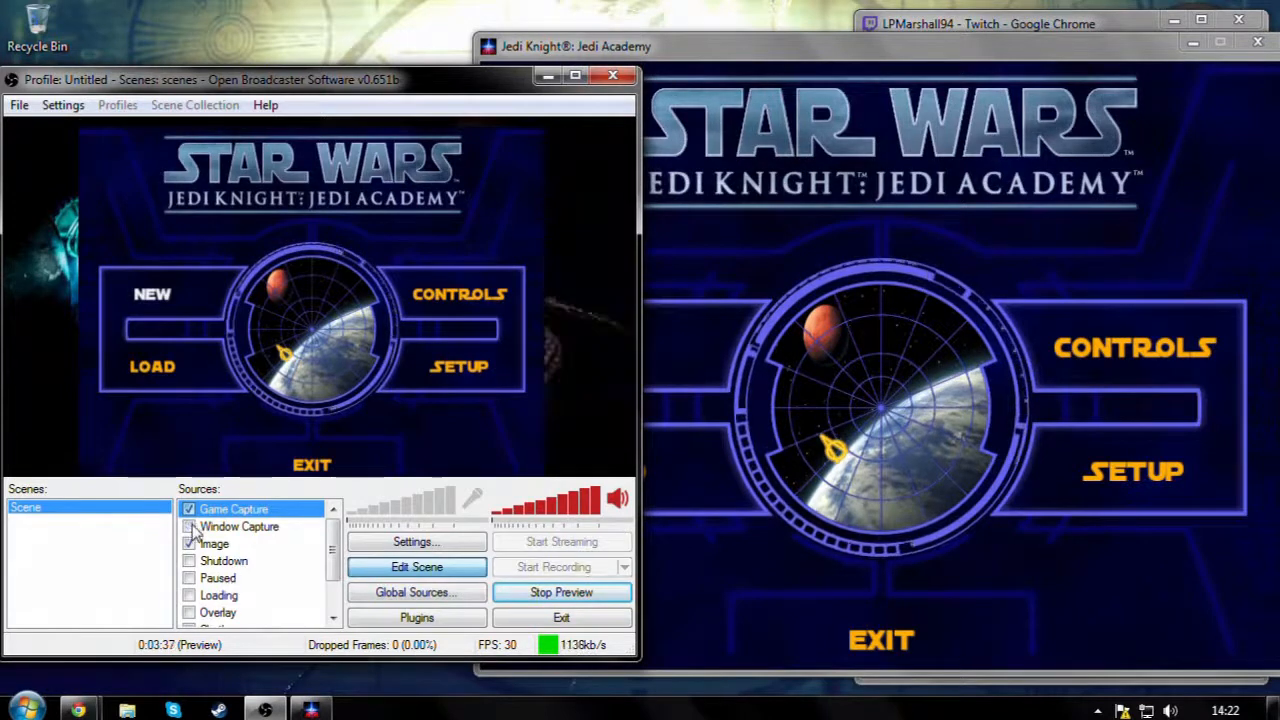
left_click(188, 510)
left_click(189, 527)
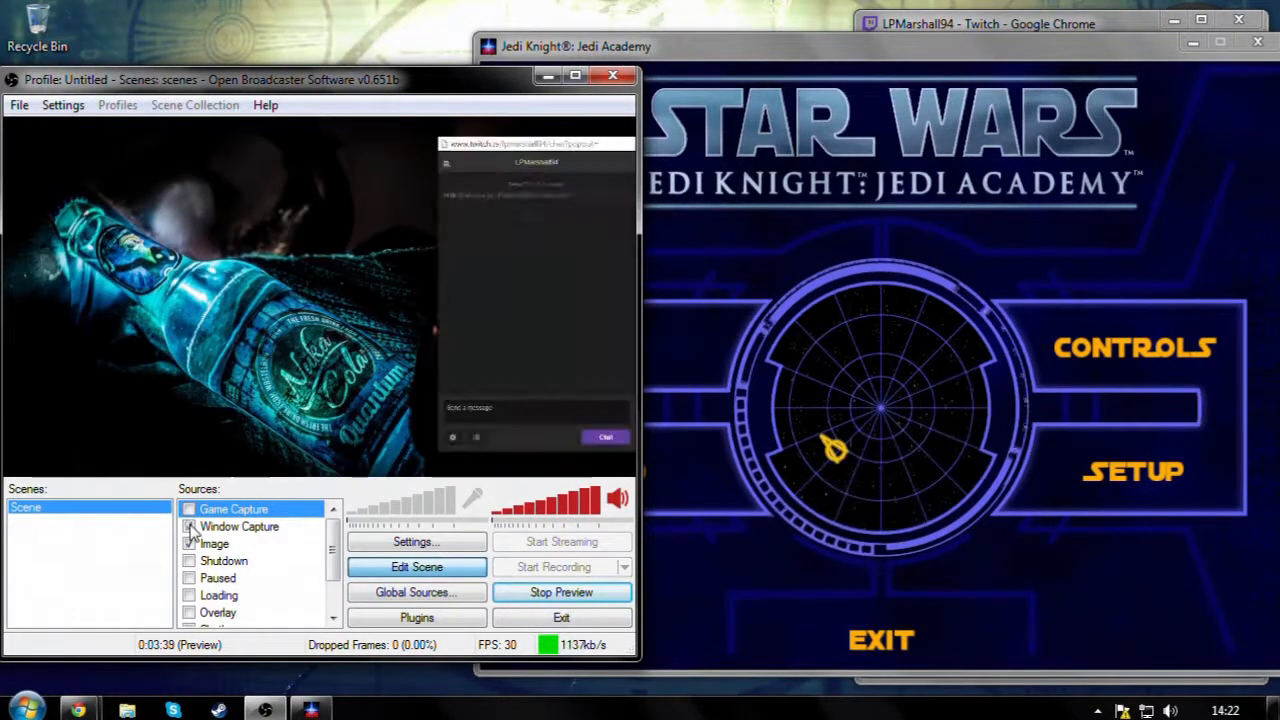
left_click(189, 527)
left_click(189, 527)
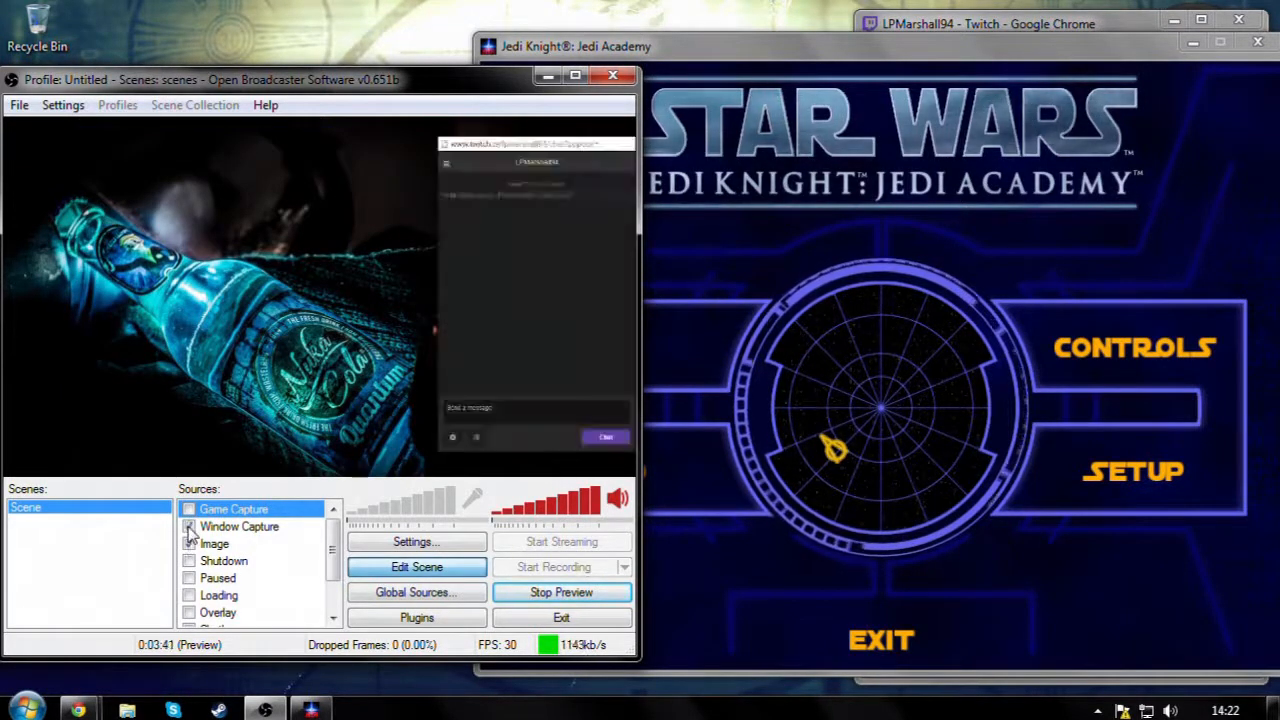
Step: Show the game capture again and add a video capture device source with the default name, using the Microsoft LifeCam VX-1000
left_click(190, 510)
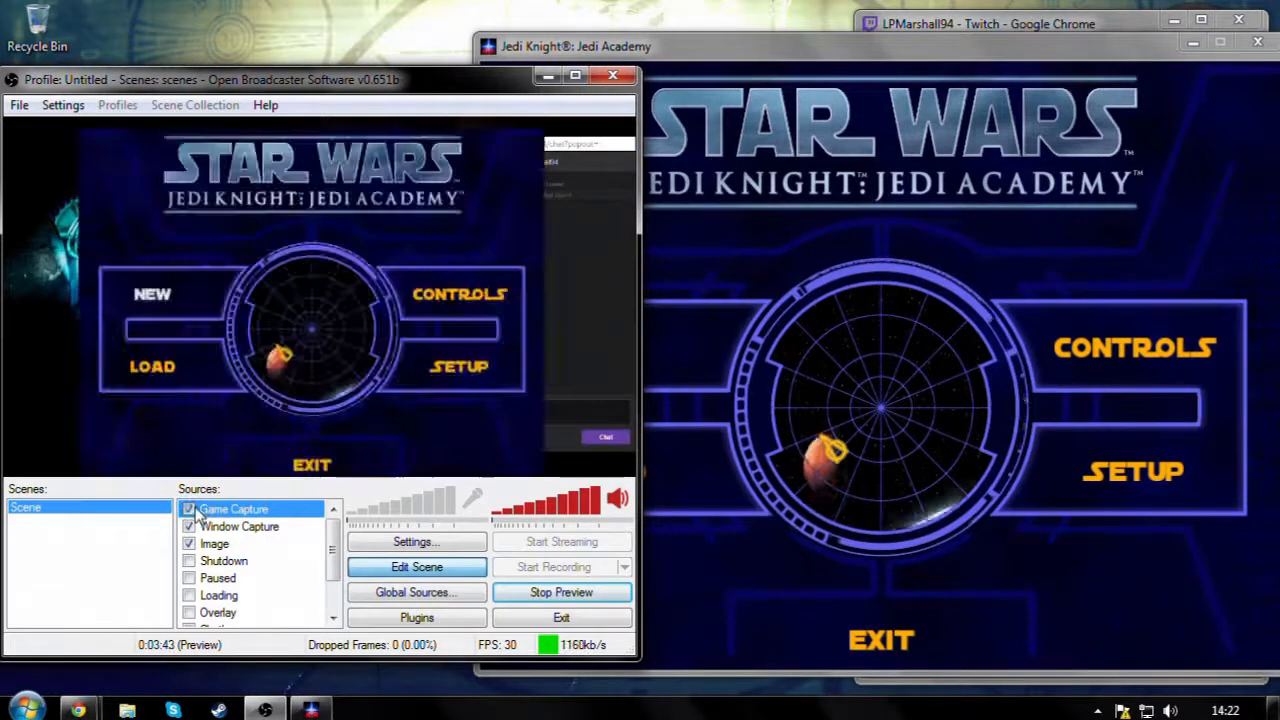
right_click(270, 543)
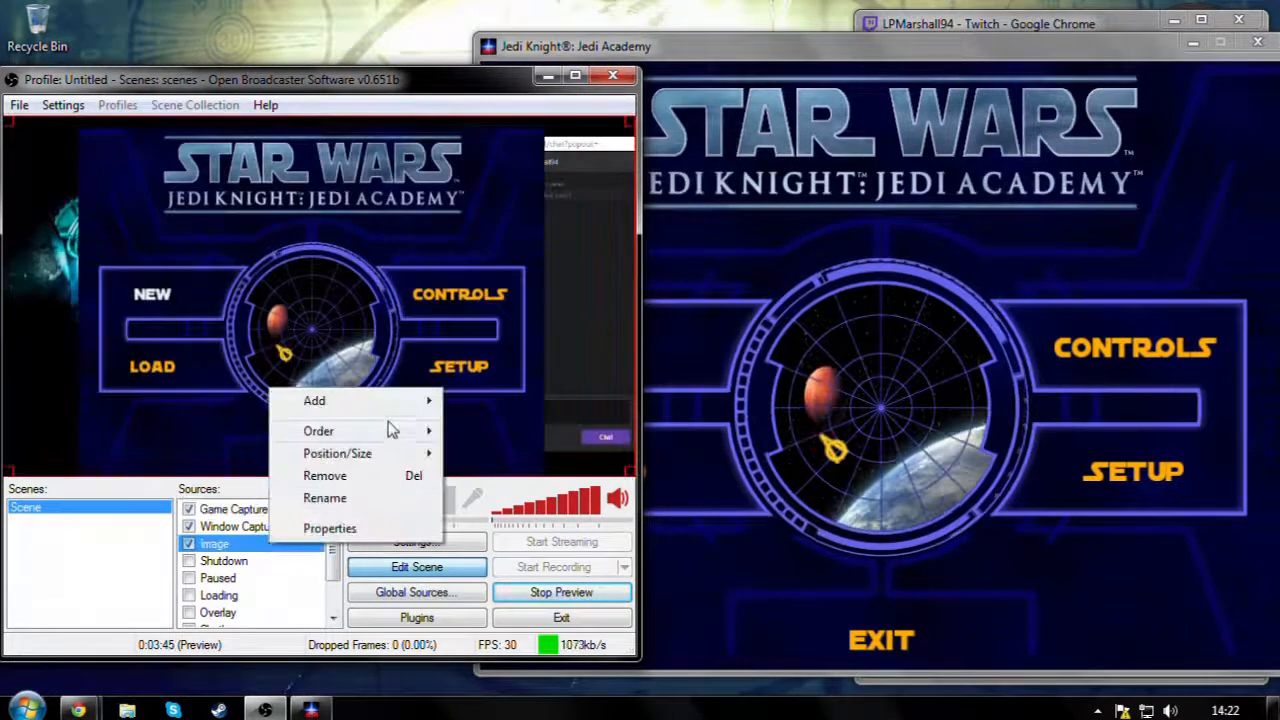
mouse_move(406, 400)
left_click(551, 512)
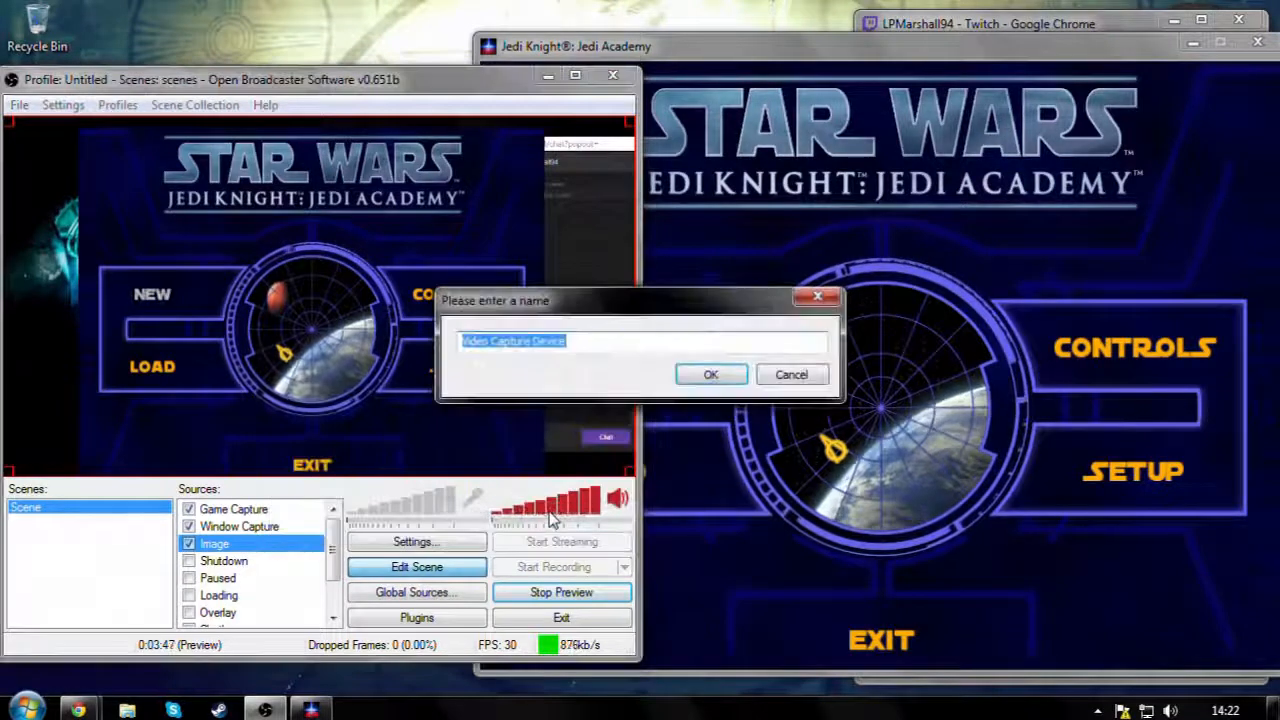
left_click(734, 375)
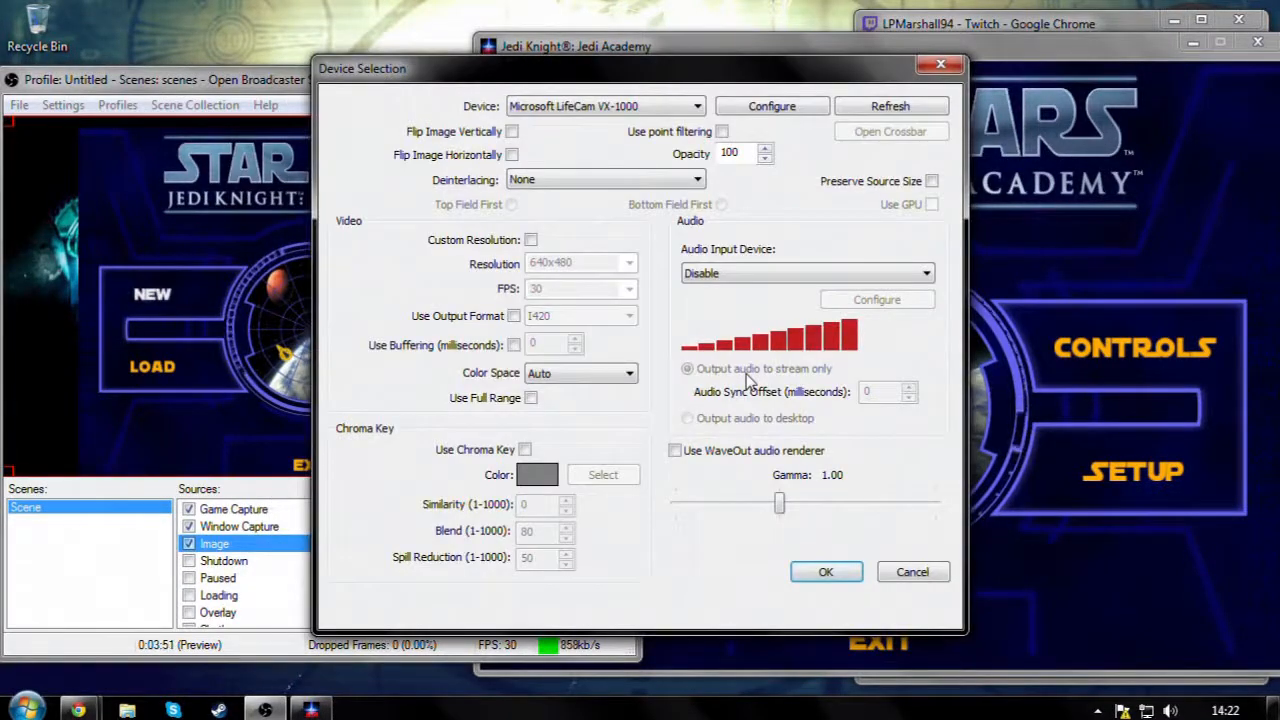
left_click(648, 108)
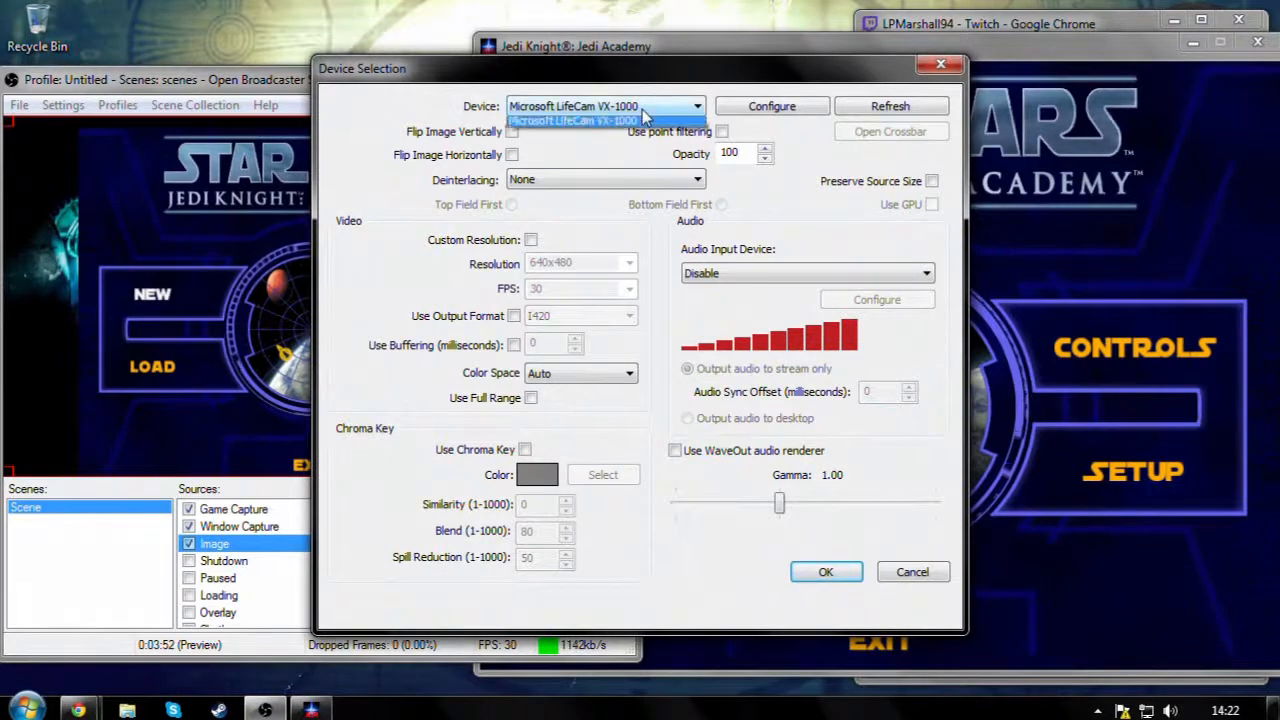
left_click(706, 120)
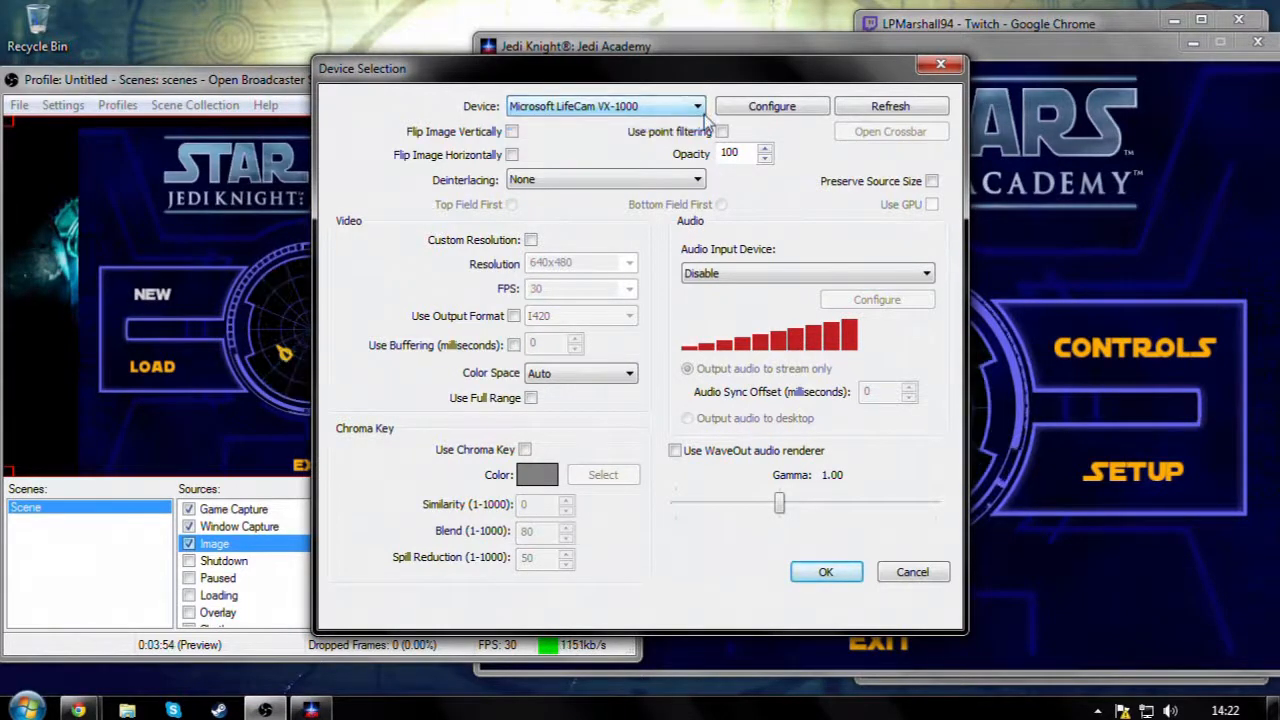
Step: Keep the webcam's audio input device on Disable, set its audio level to 50%, and accept the device settings
left_click(798, 272)
left_click(795, 272)
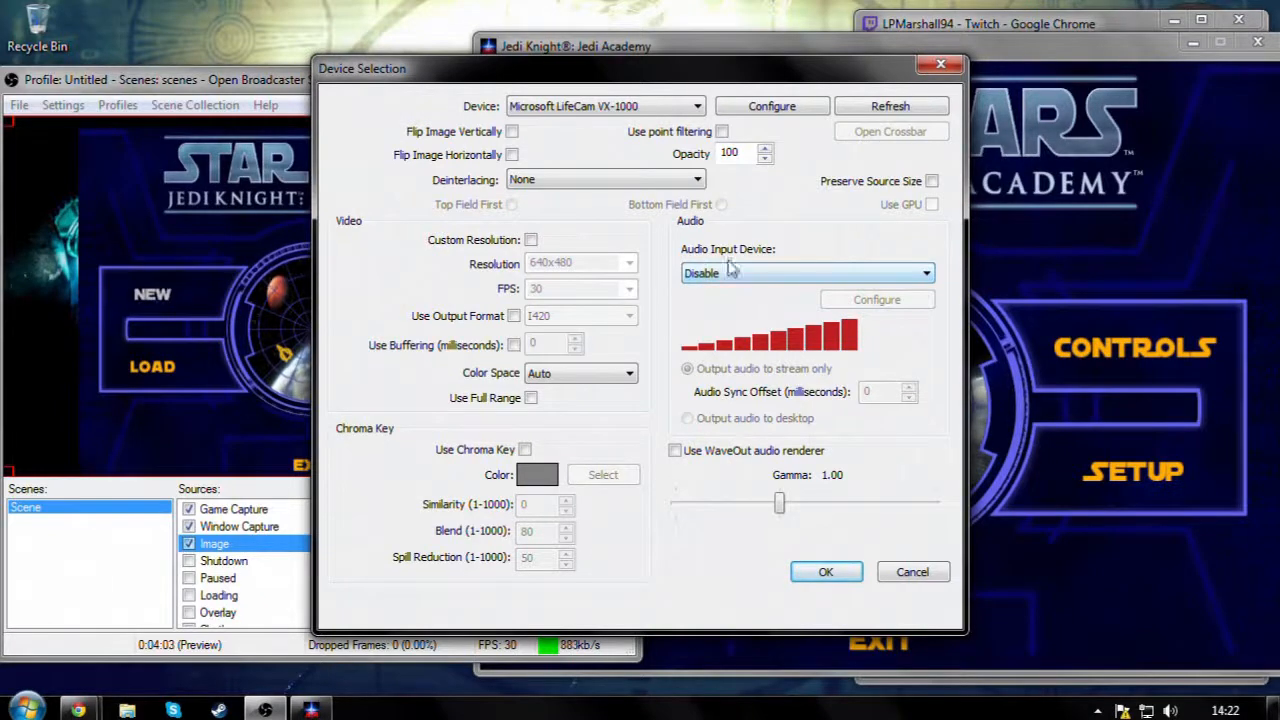
left_click(841, 276)
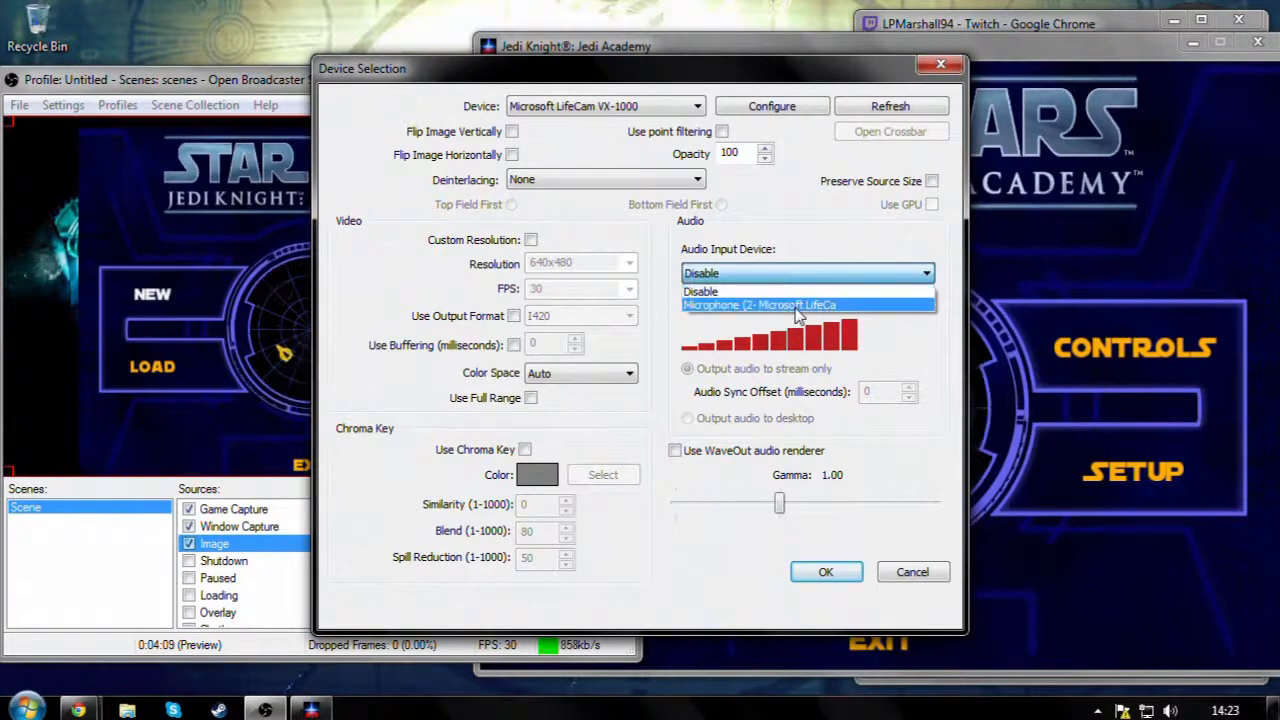
left_click(835, 271)
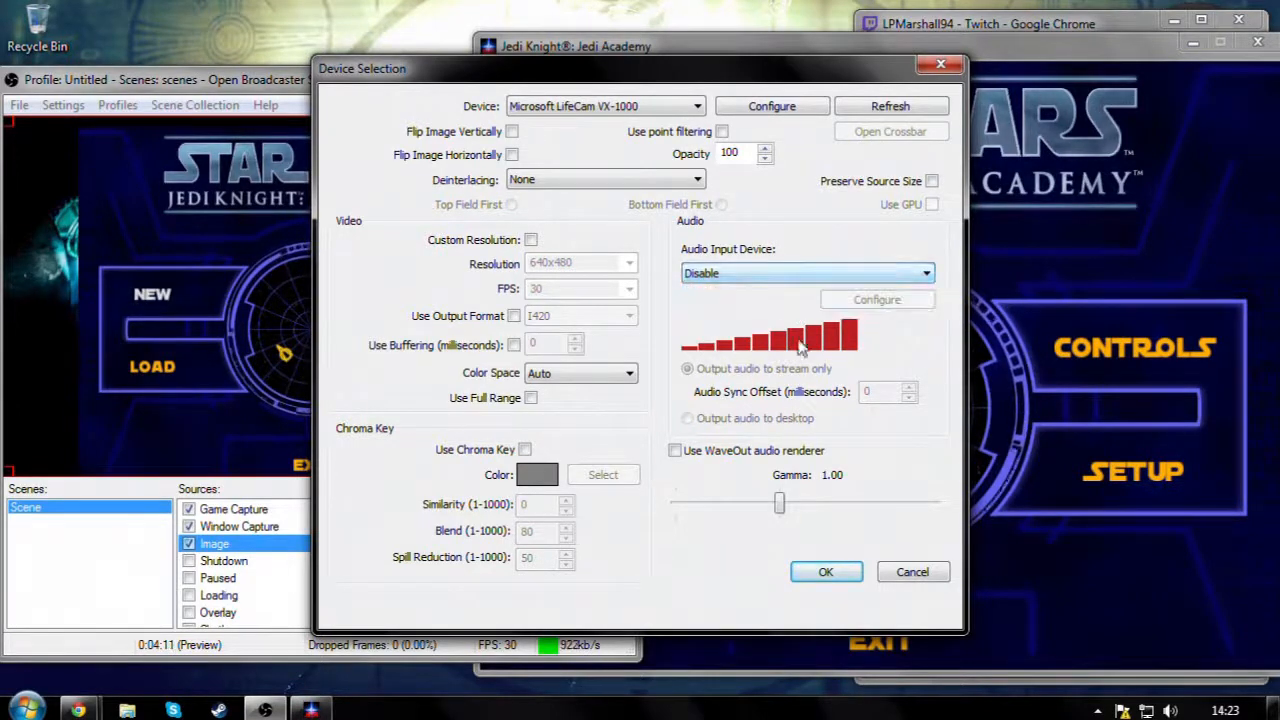
left_click(768, 350)
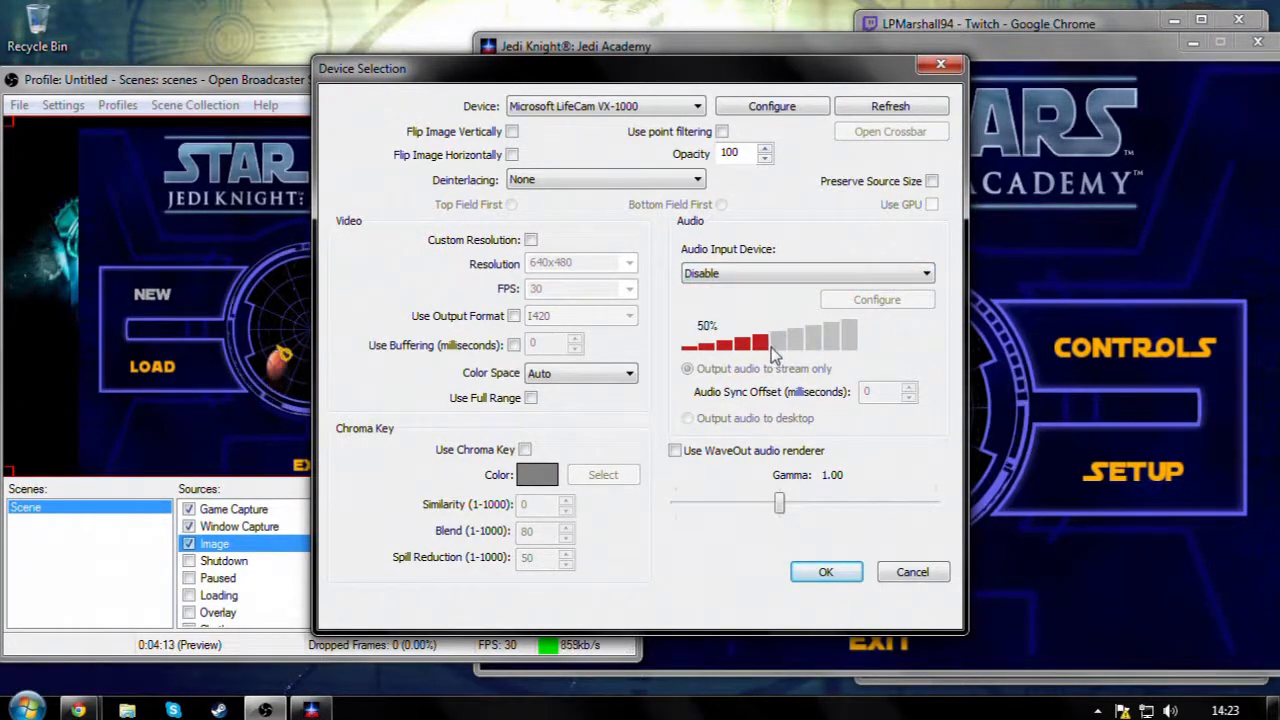
left_click(841, 583)
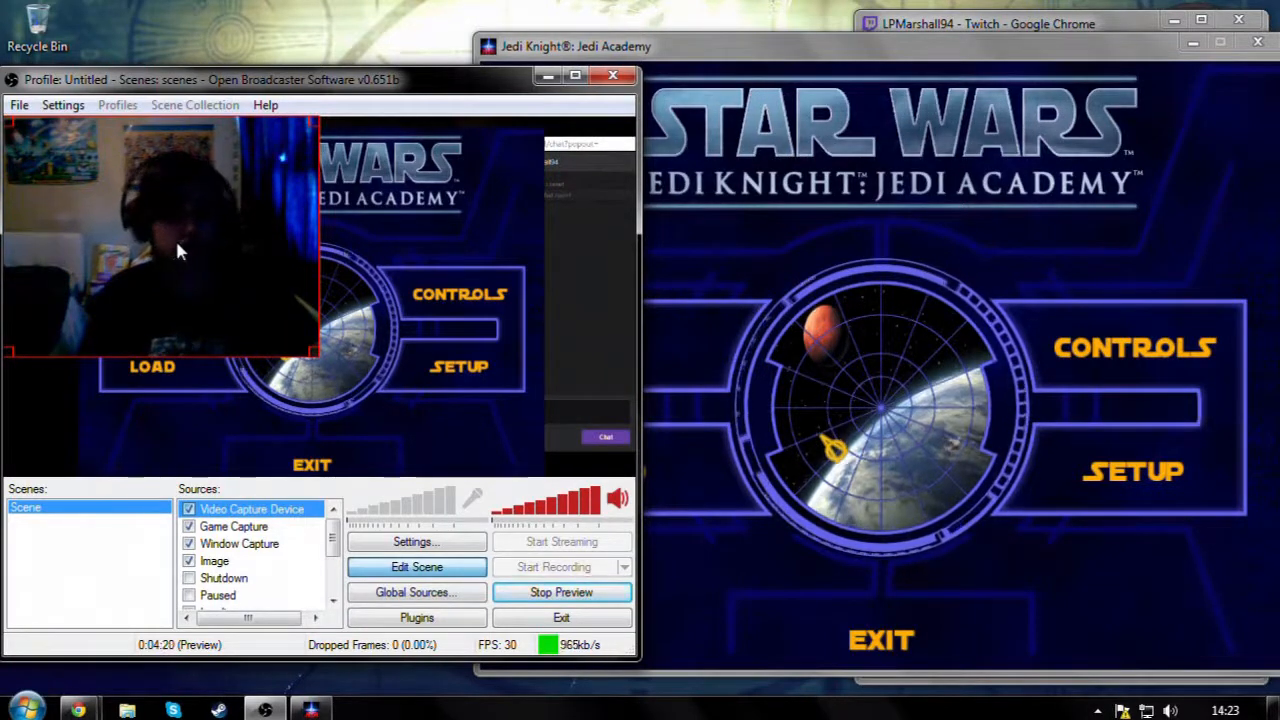
Step: Shrink the webcam capture to about a quarter of the preview's width, keeping it in the preview's upper-left corner
mouse_move(131, 268)
left_mouse_down()
mouse_move(227, 318)
mouse_move(127, 270)
left_mouse_up()
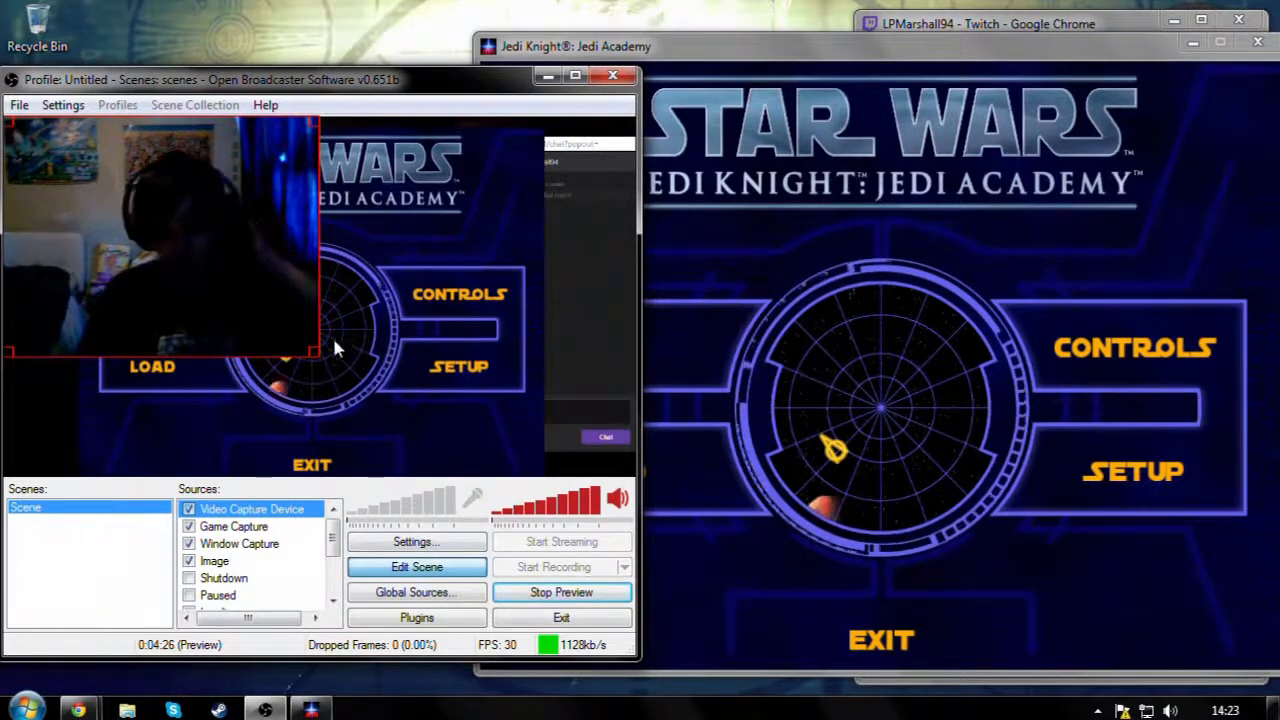
left_click_drag(314, 352, 150, 225)
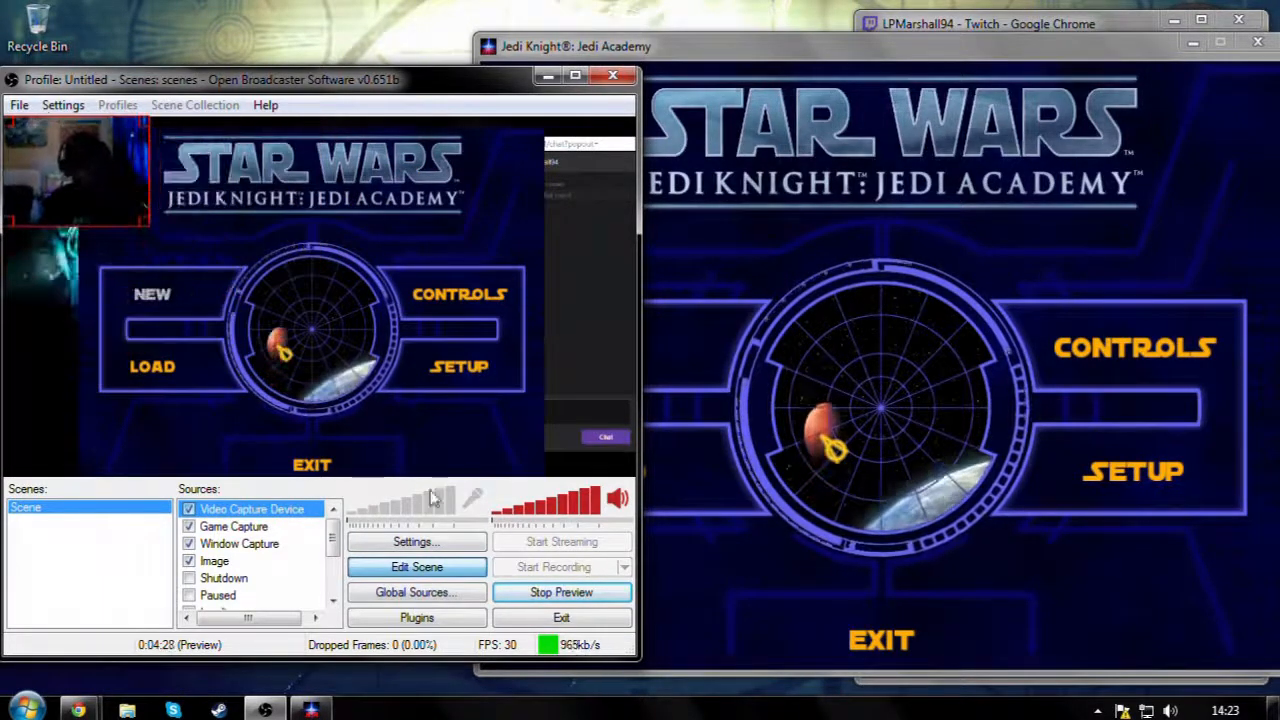
Step: Shrink the game capture to about 60% of the preview's width and place it to the left of the chat capture
left_click(251, 526)
left_click_drag(594, 127, 526, 177)
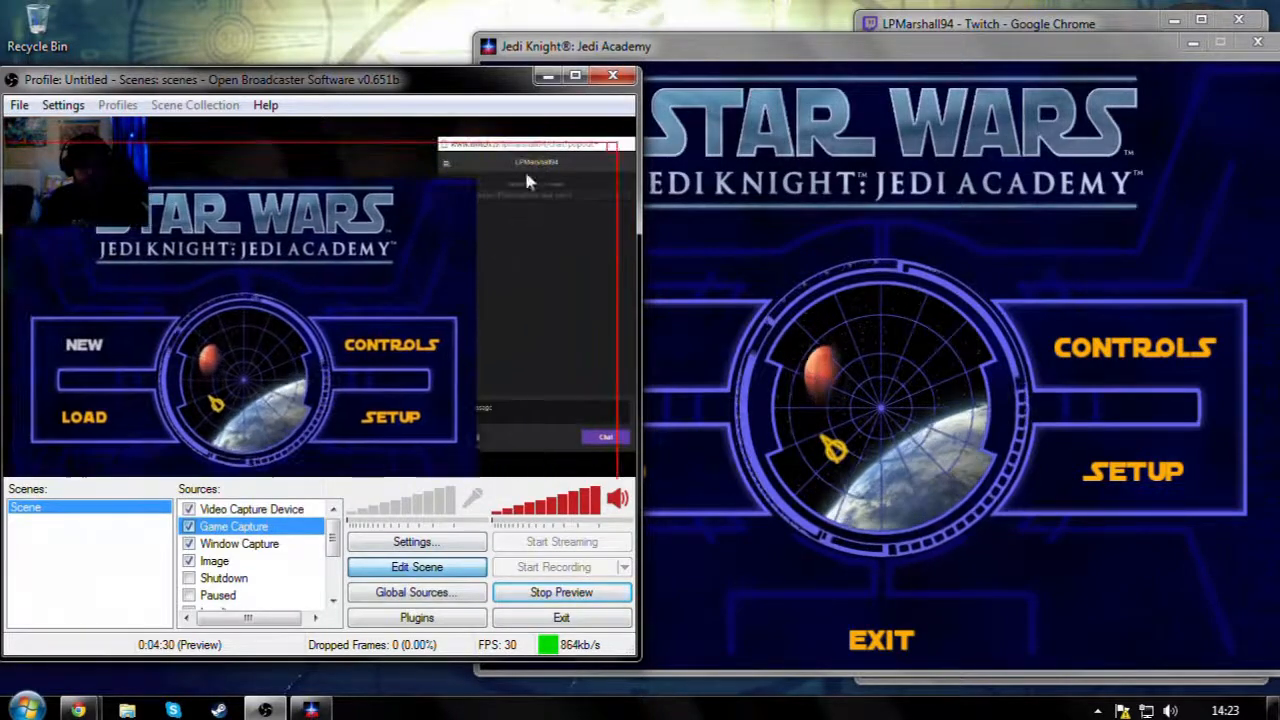
left_click_drag(614, 141, 342, 238)
left_click_drag(150, 330, 194, 201)
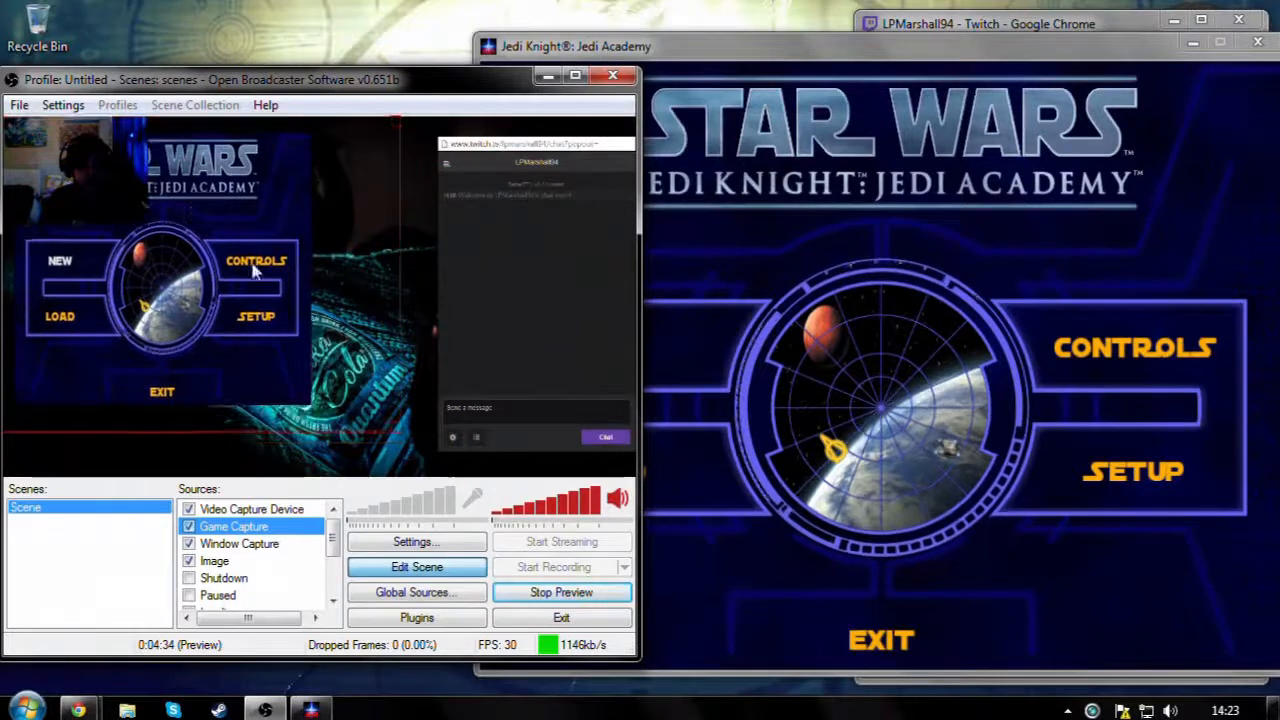
left_click_drag(397, 414, 530, 493)
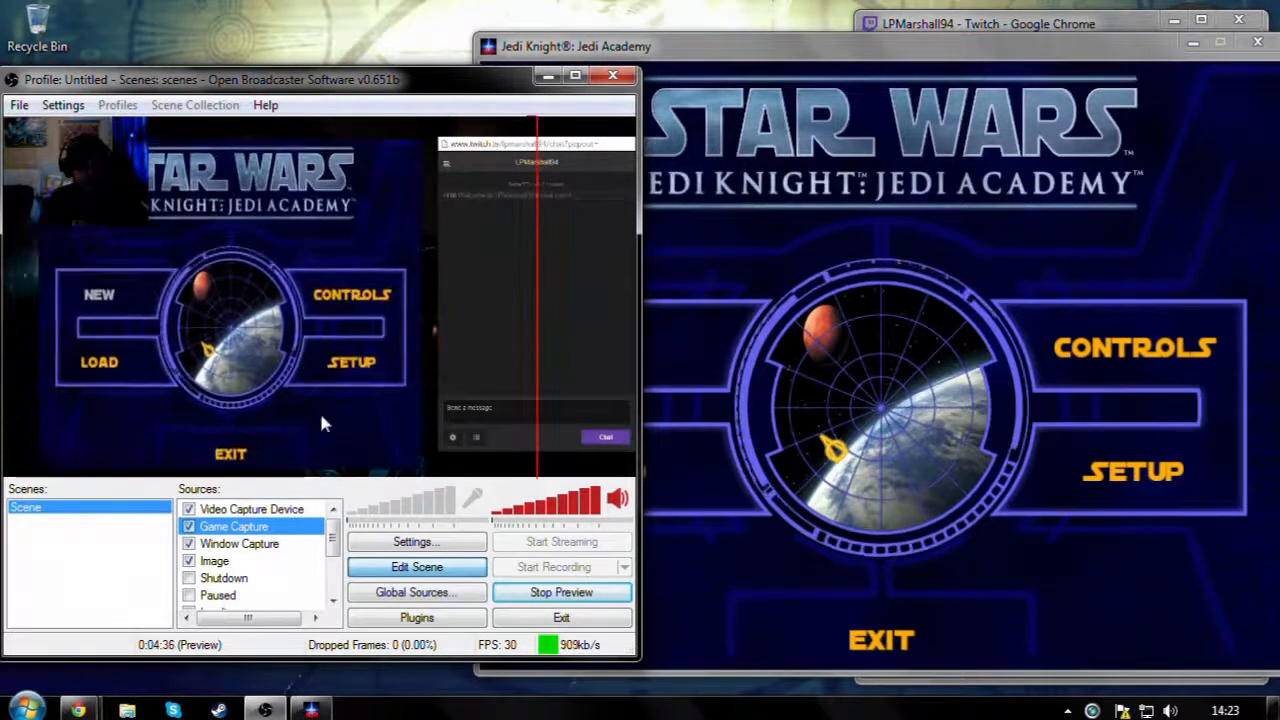
left_click_drag(278, 383, 270, 375)
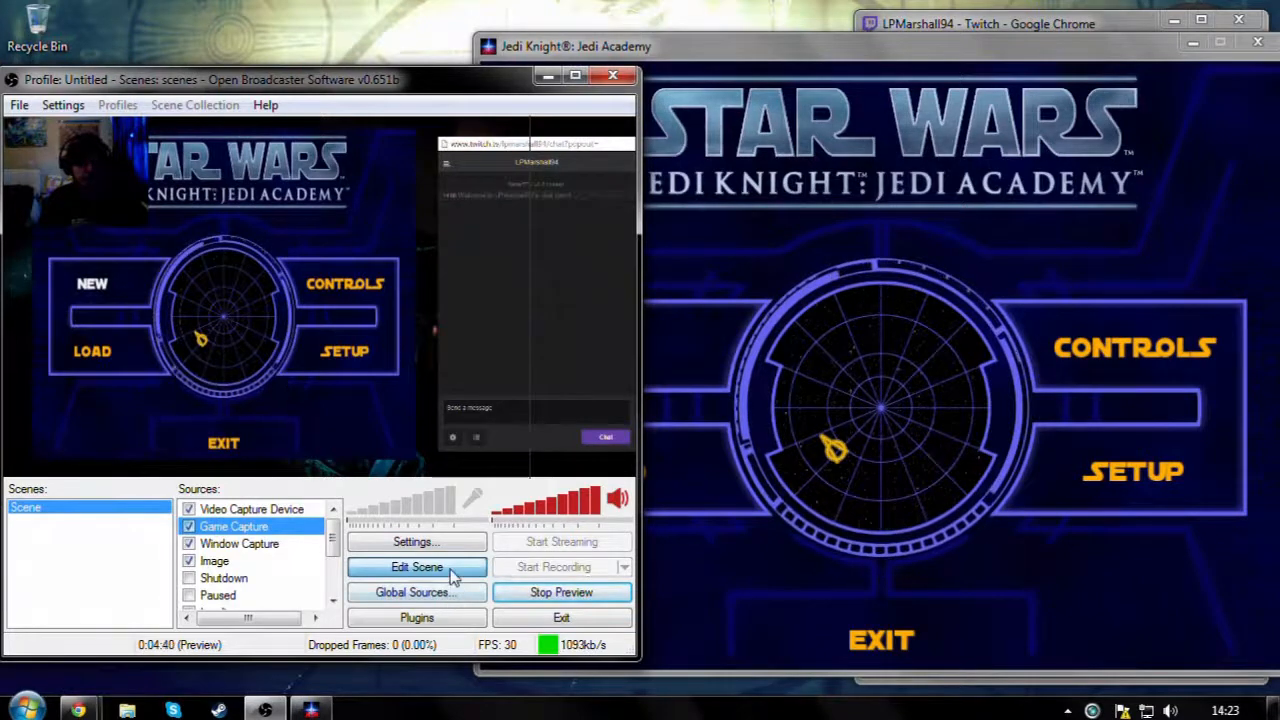
Step: Stop the stream preview, exit Jedi Academy, and shift the OBS window slightly away from the screen's edge
left_click(563, 593)
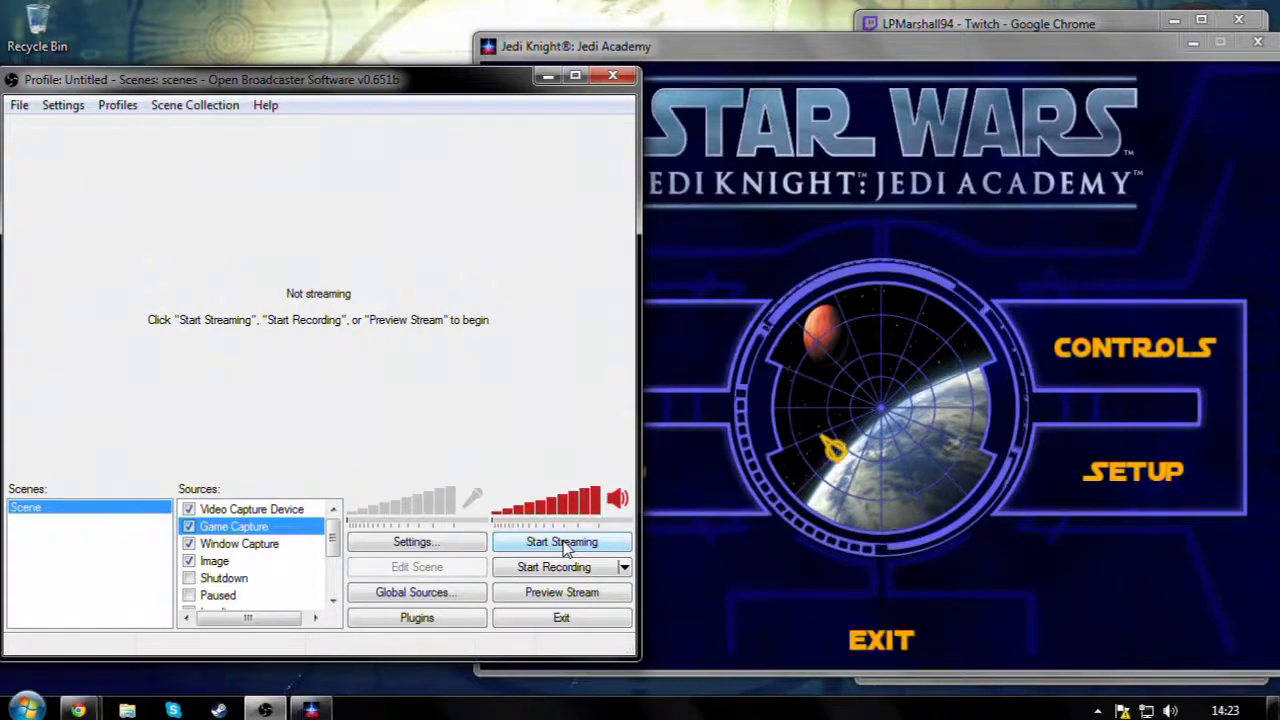
left_click(862, 300)
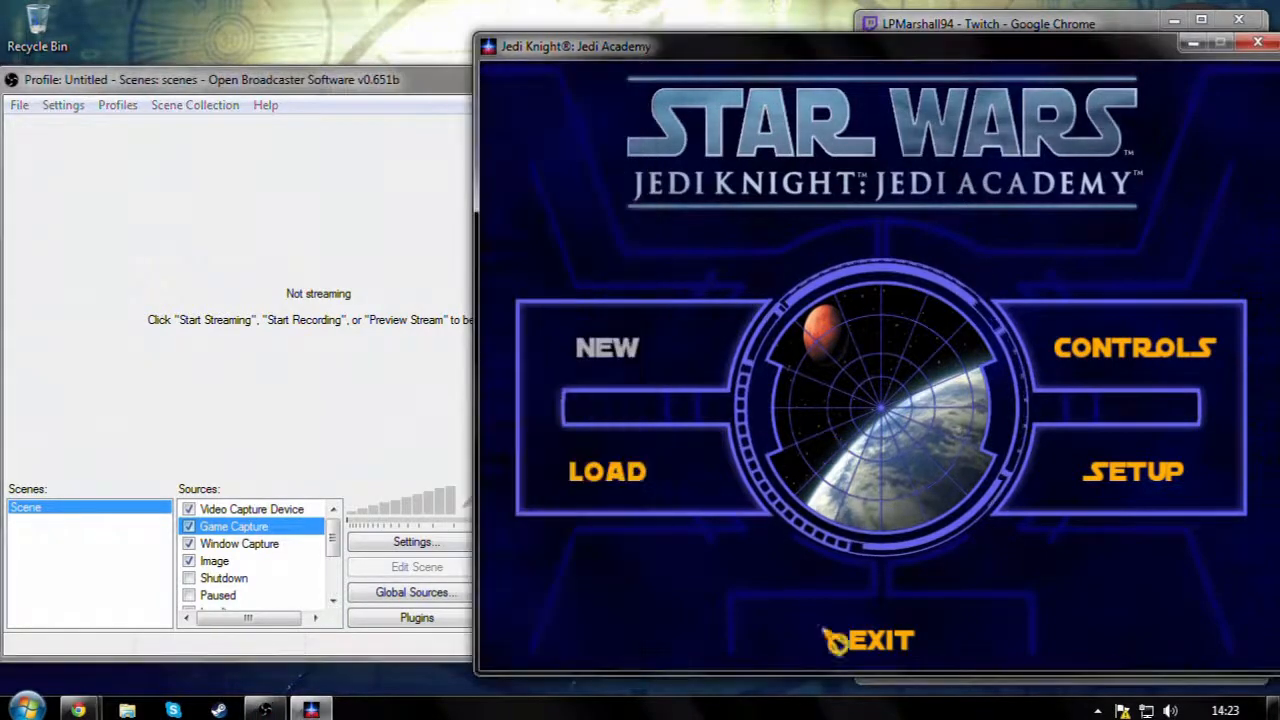
left_click(900, 642)
left_click(1128, 640)
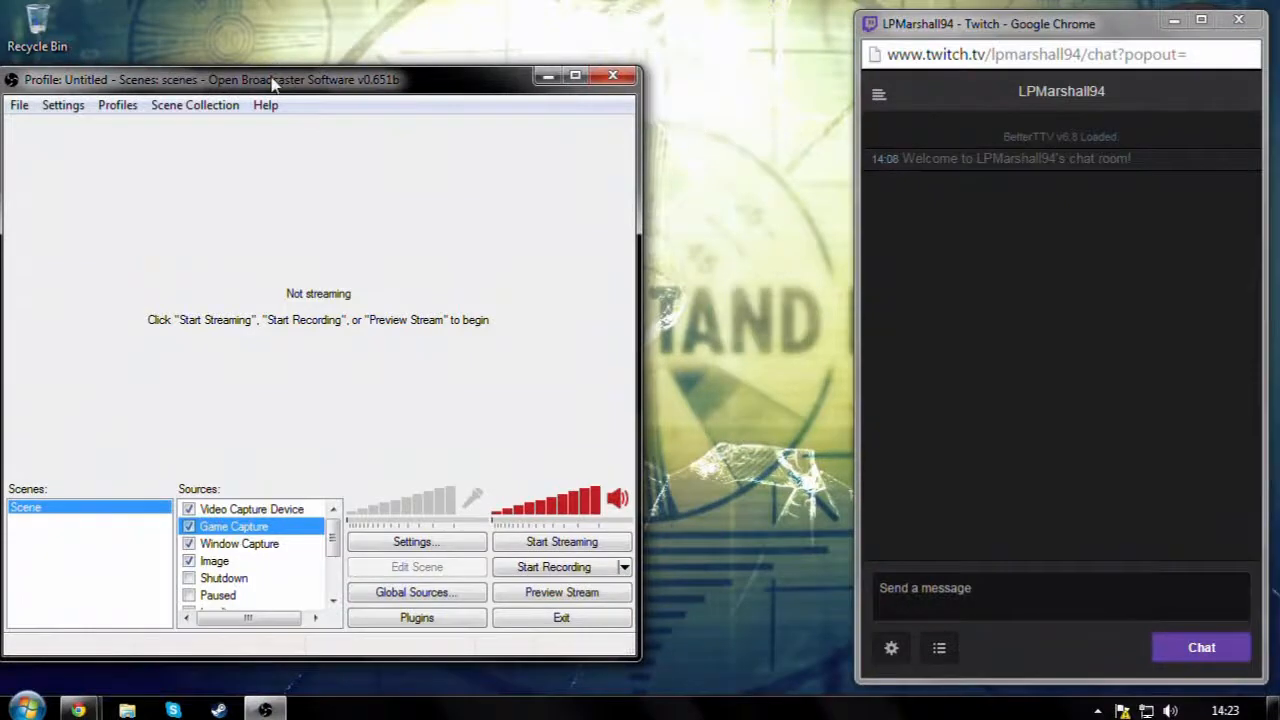
left_click_drag(272, 84, 327, 80)
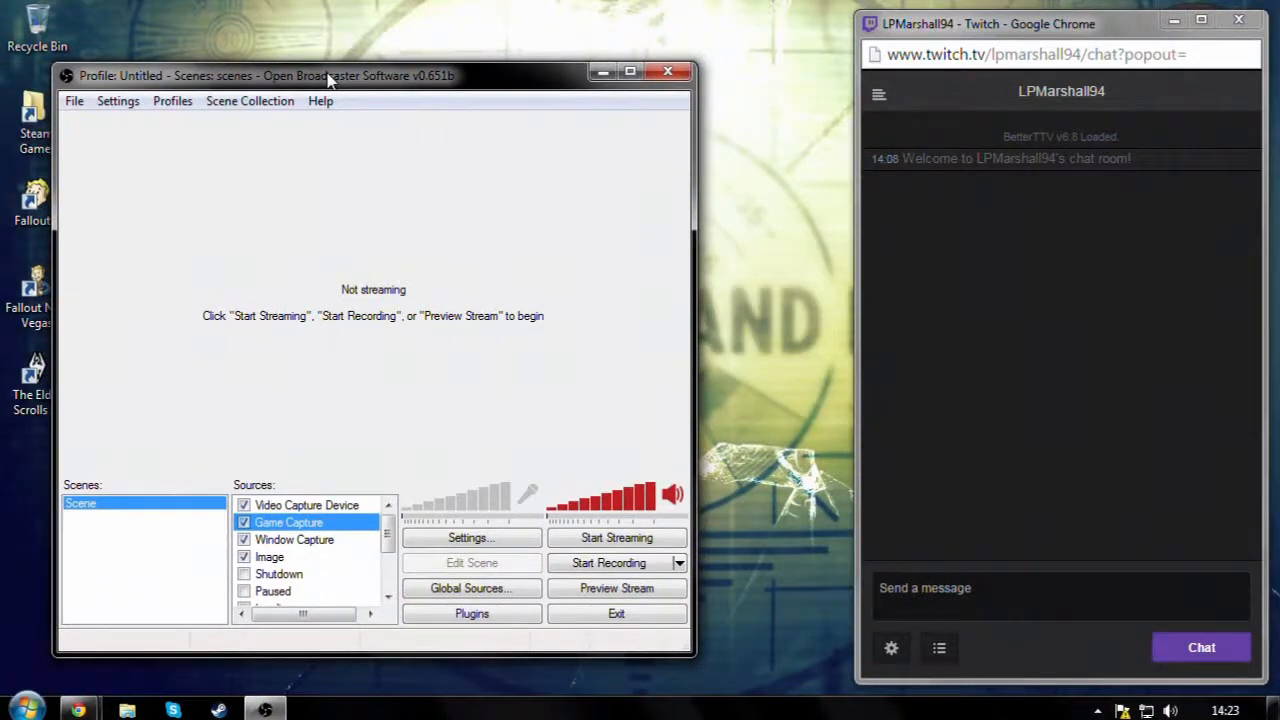